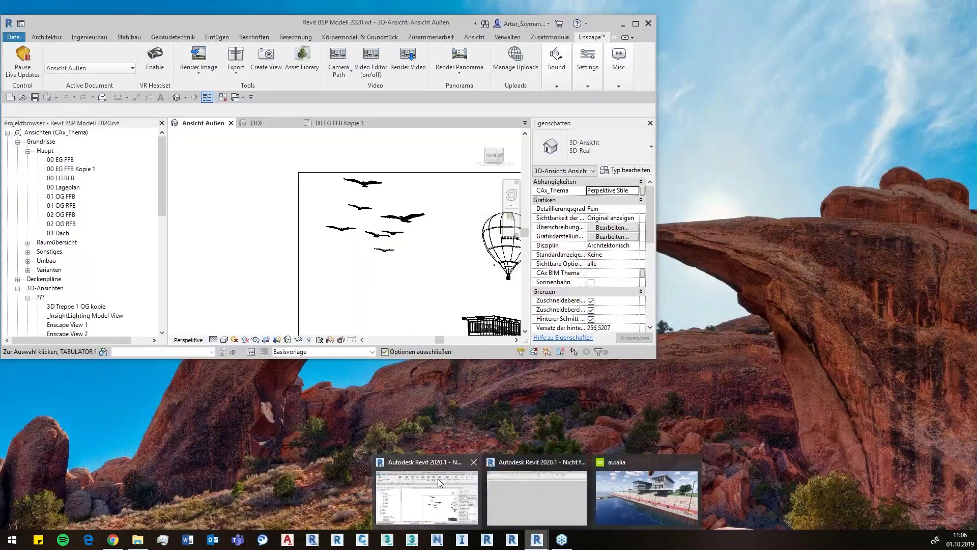
Step: Bring the BSP Revit window with the Ansicht Außen view forward and maximize it
left_click(438, 479)
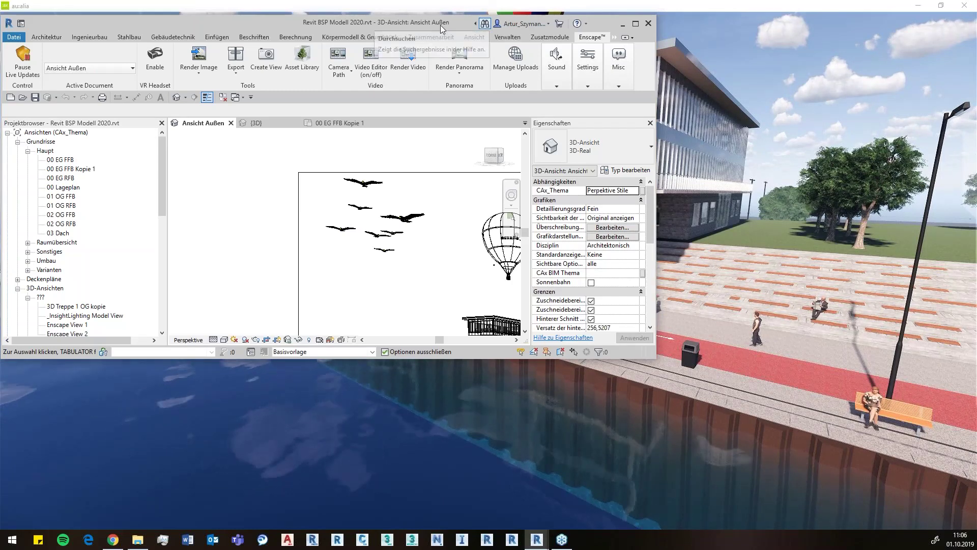
left_click_drag(441, 26, 581, 107)
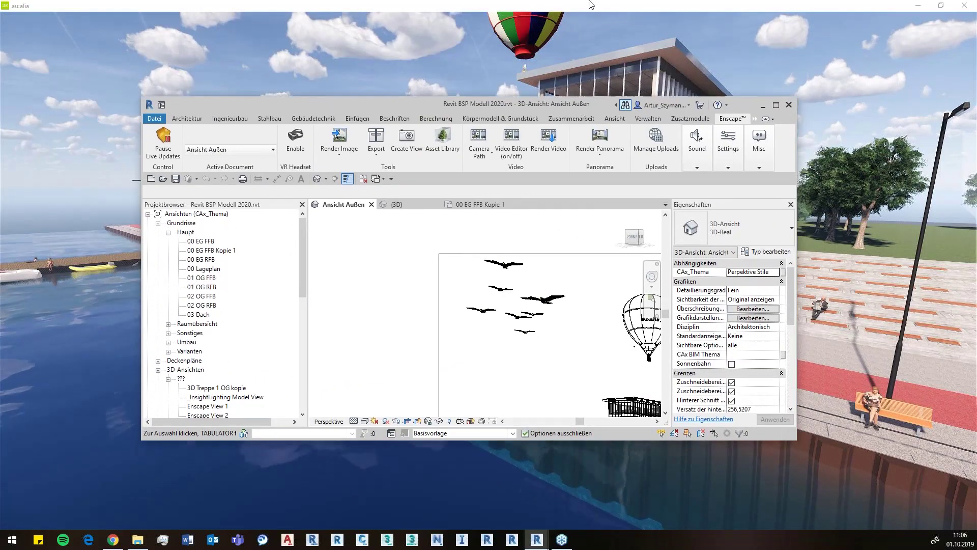
left_click_drag(592, 5, 592, 2)
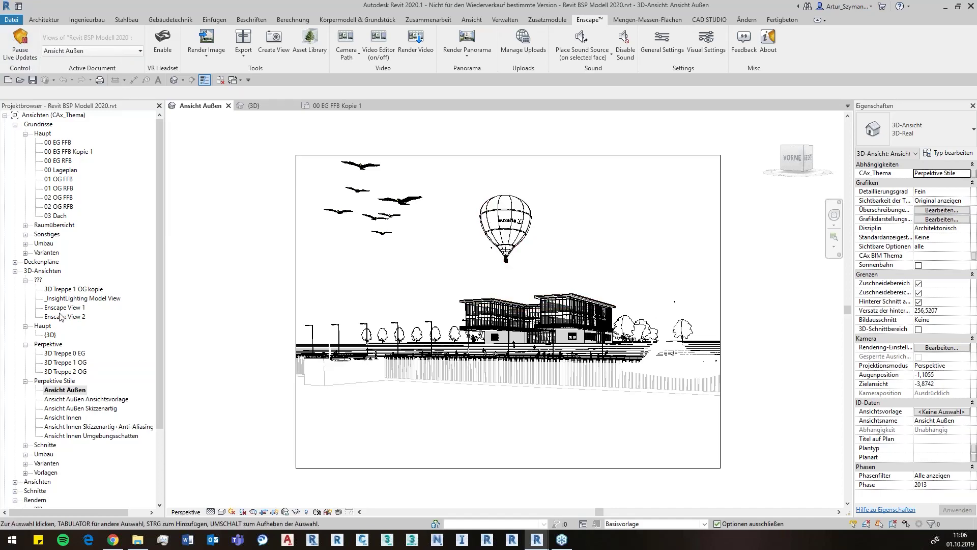
Step: Open the {3D} view, orbit out over the whole site, then switch to the empty Revit window
double_click(50, 335)
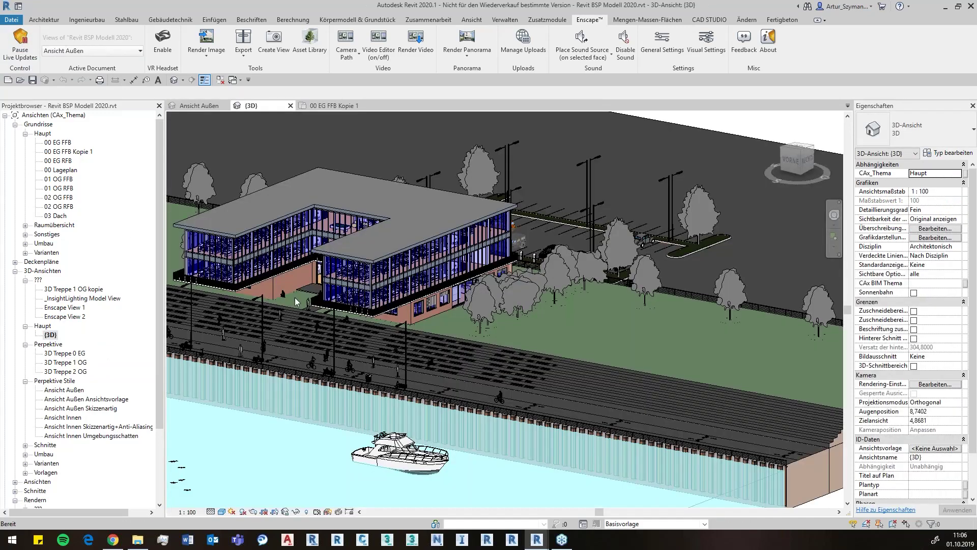
scroll(500, 329, "down", 4)
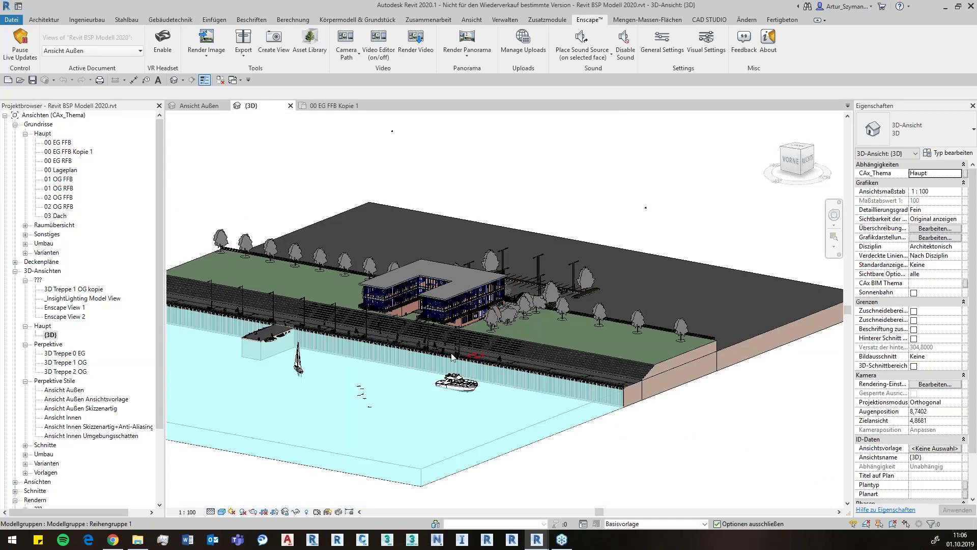
middle_click_drag(444, 341, 444, 357, "shift")
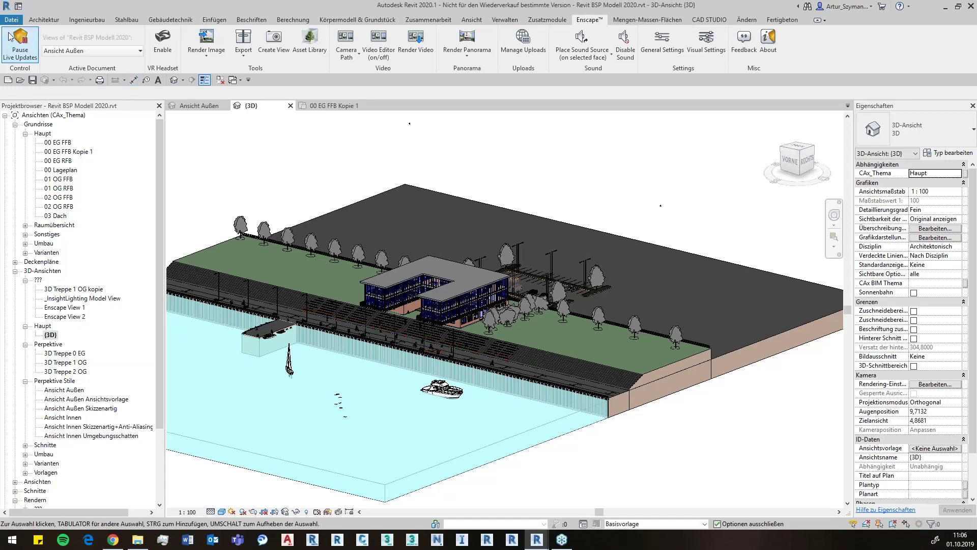
mouse_move(536, 540)
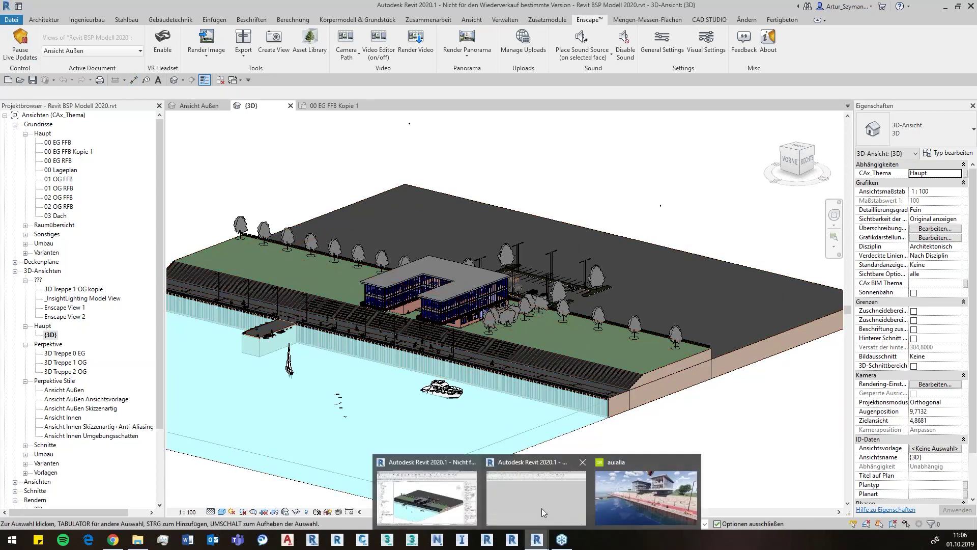
left_click(541, 504)
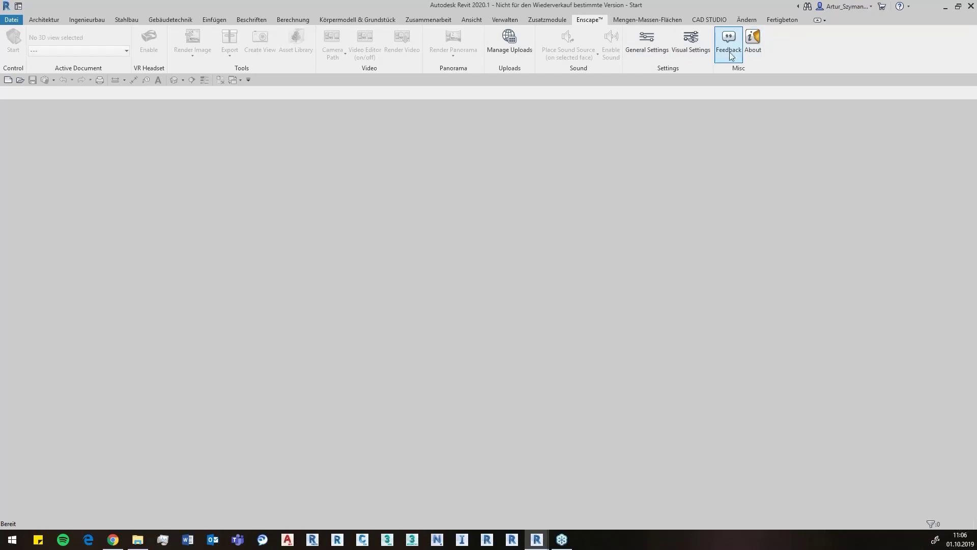
left_click(500, 55)
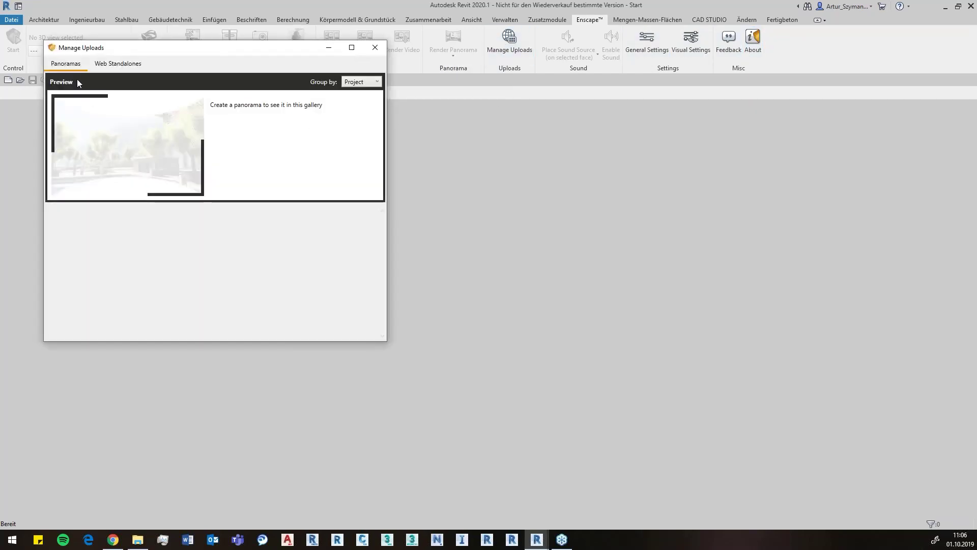
left_click(116, 67)
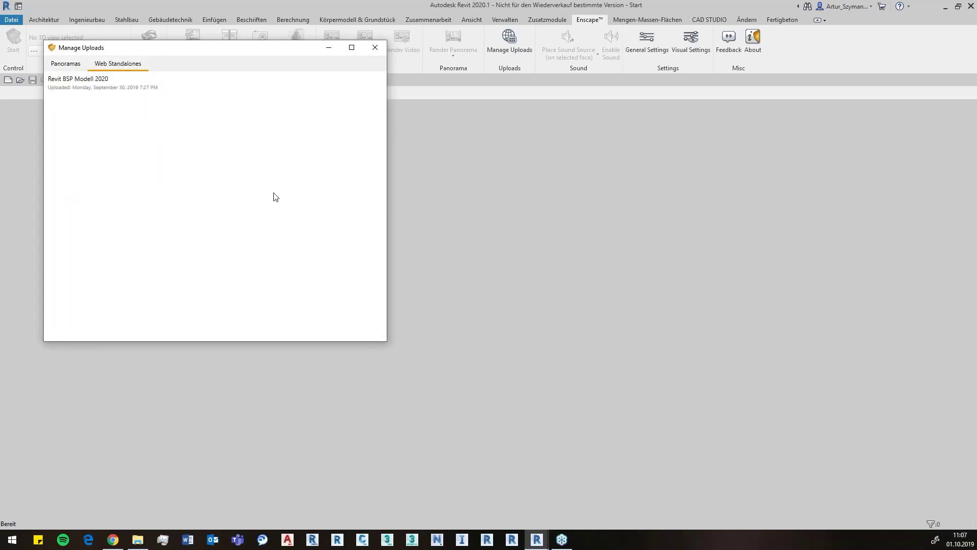
left_click(374, 48)
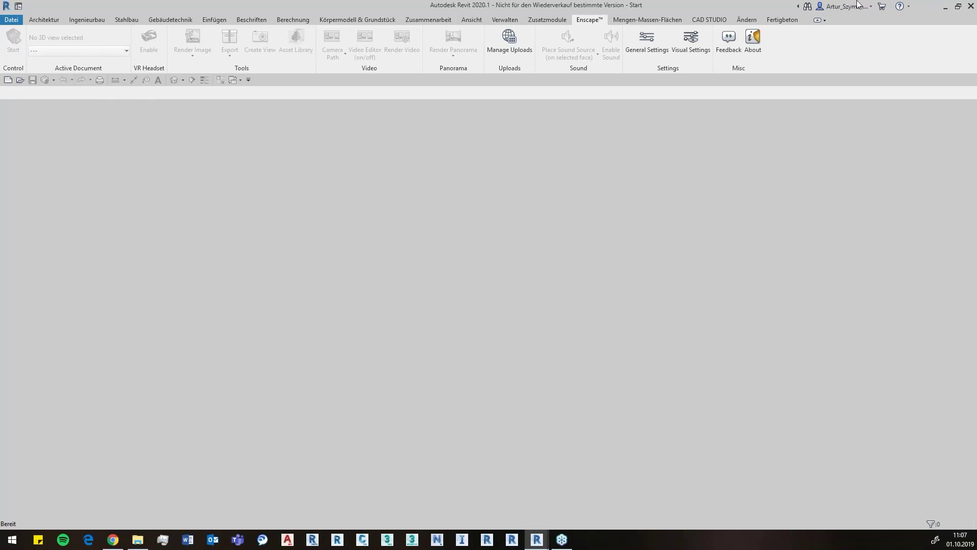
Step: Return to the BSP model and bring up the Enscape rendering, pulling the camera back
left_click(945, 6)
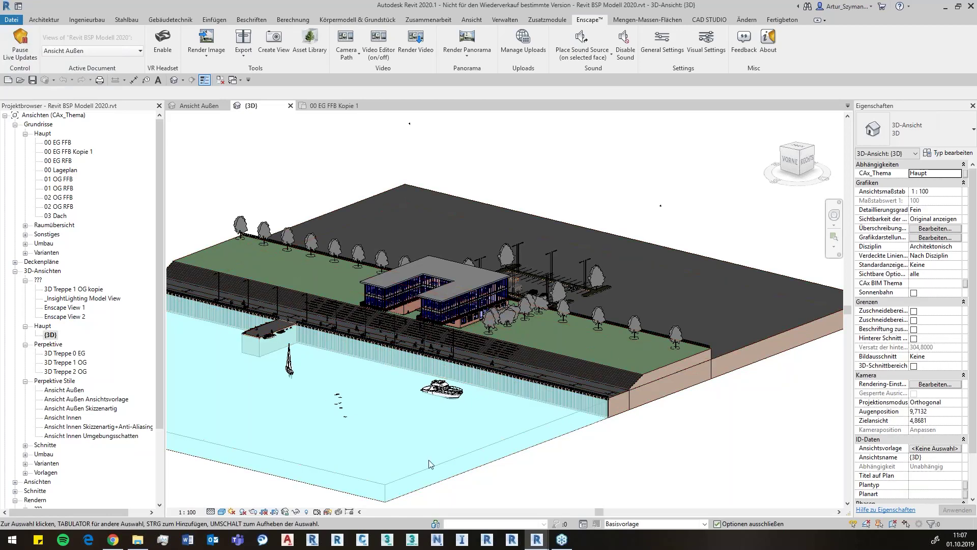
mouse_move(536, 539)
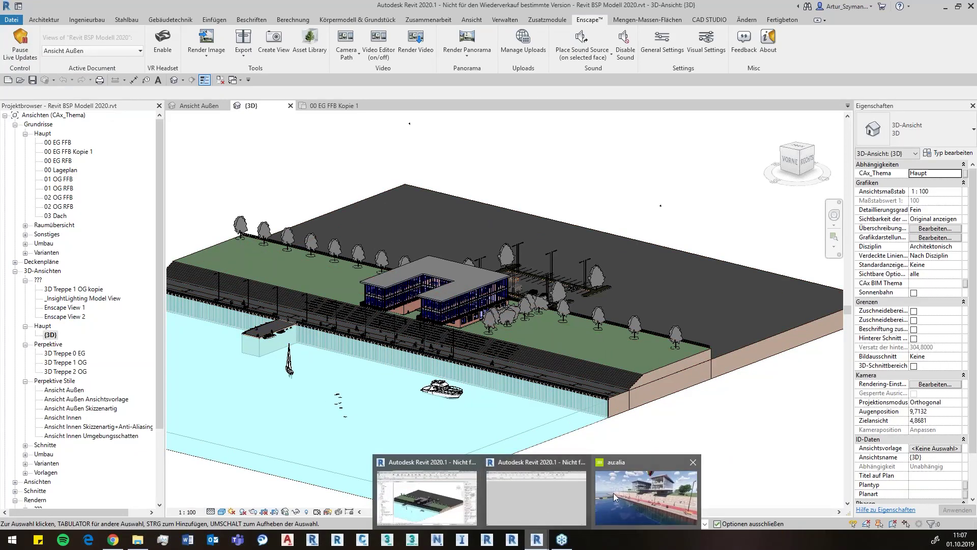
left_click(613, 493)
scroll(374, 215, "down", 5)
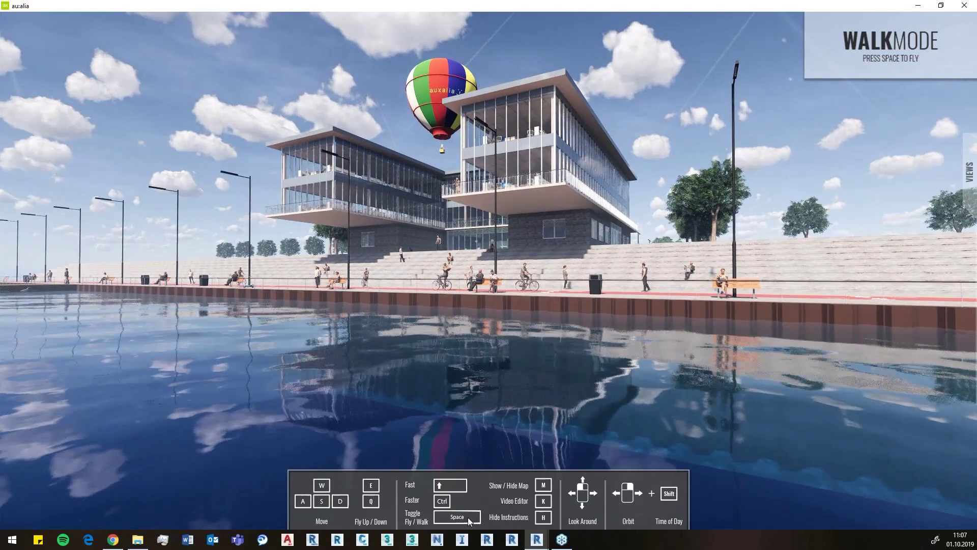
Step: Toggle fly and walk modes to move along the promenade to the stepped seating
key("space")
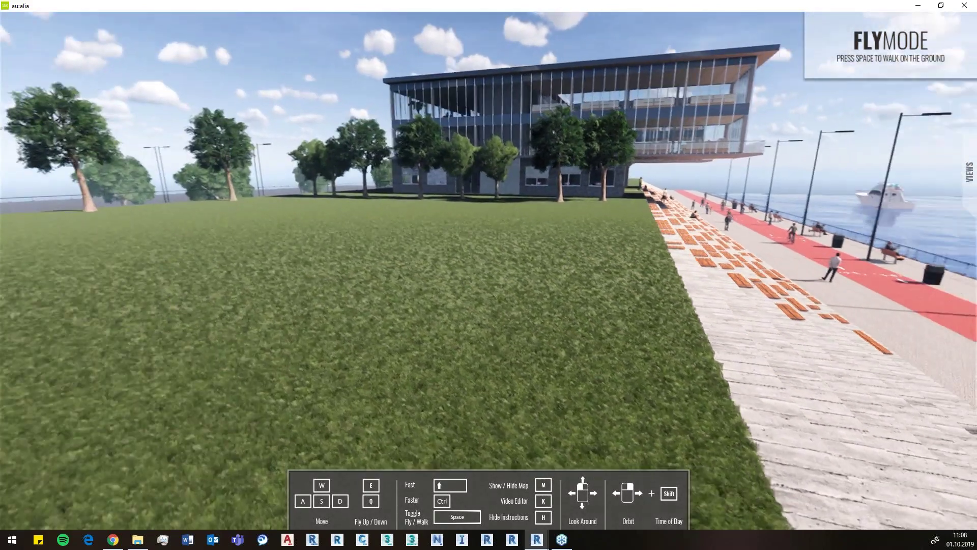
key("space")
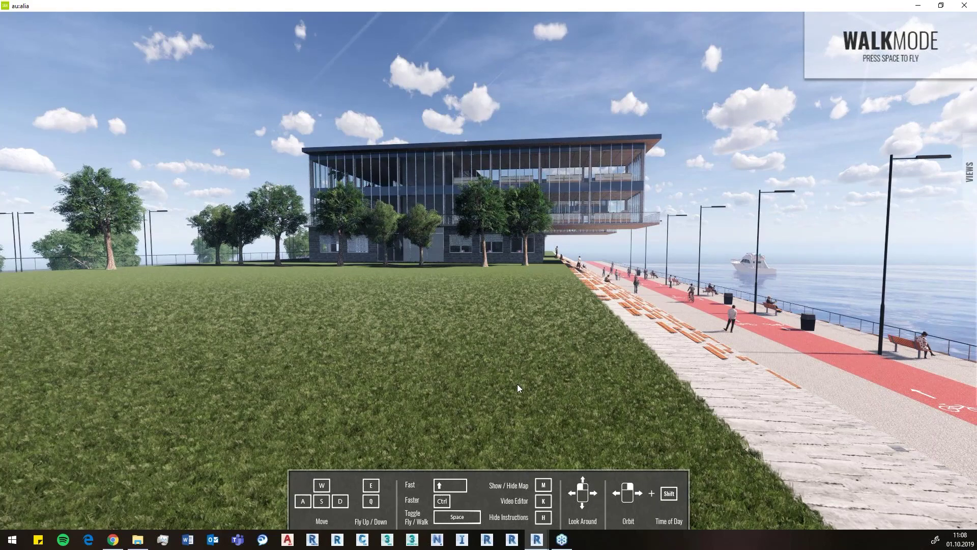
left_click_drag(519, 377, 636, 378)
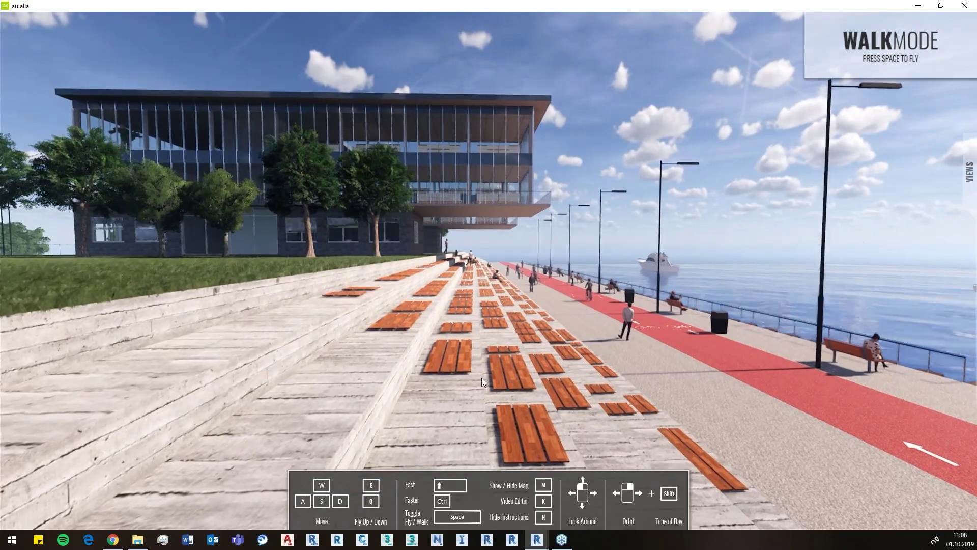
key("space")
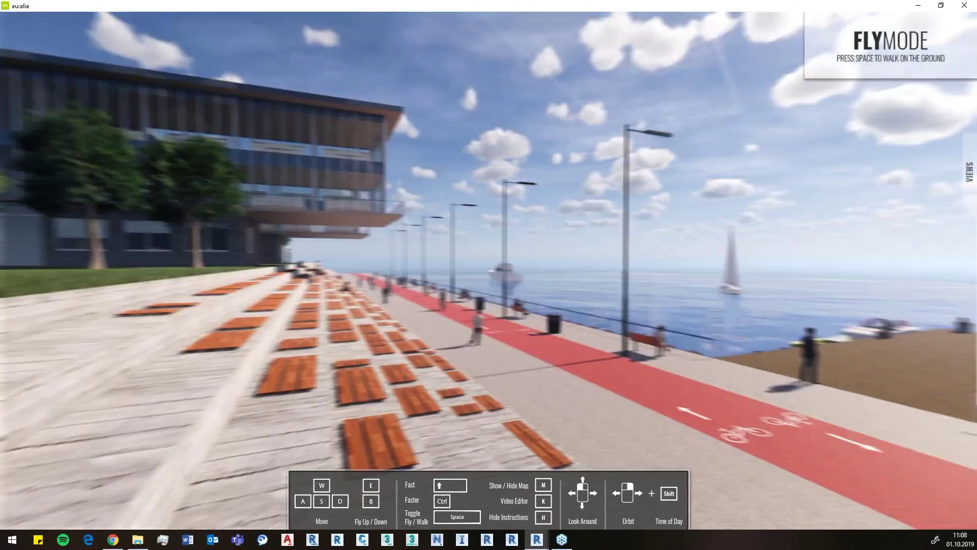
key("space")
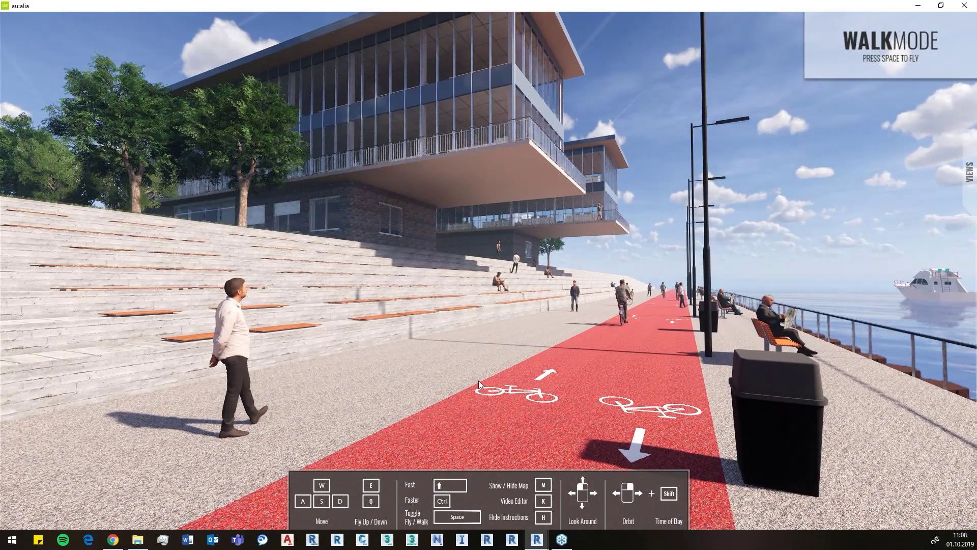
Step: Show the overview map with M and enlarge it in the top-left corner
key("m")
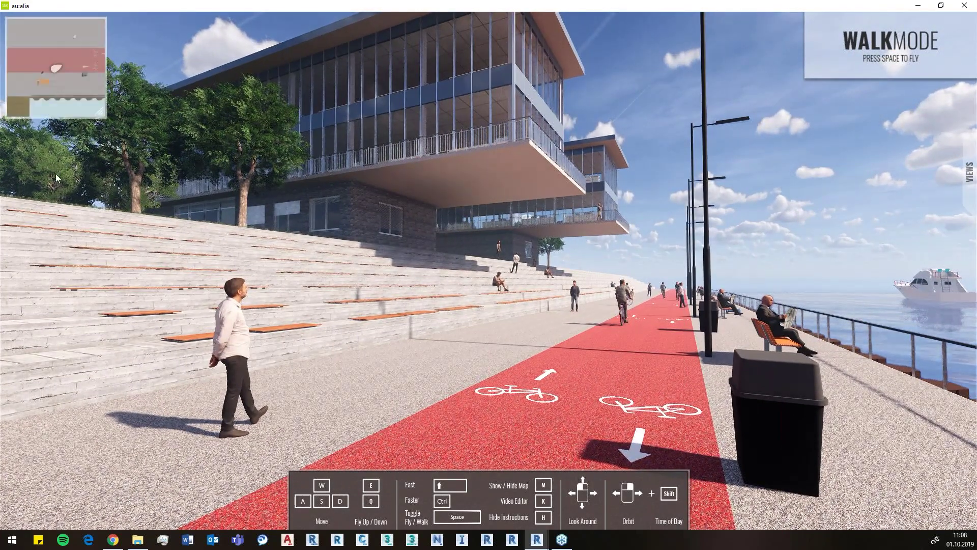
left_click_drag(102, 113, 139, 160)
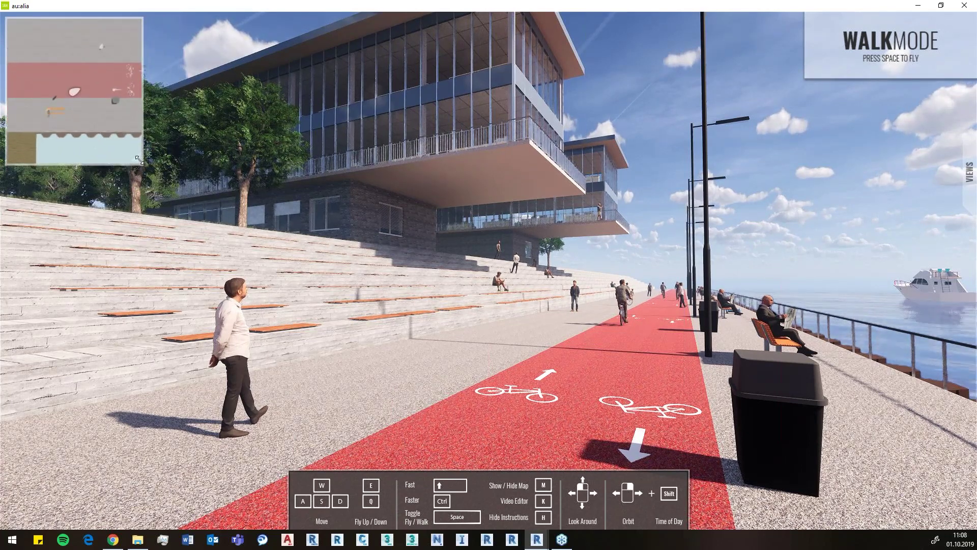
left_click_drag(140, 160, 170, 161)
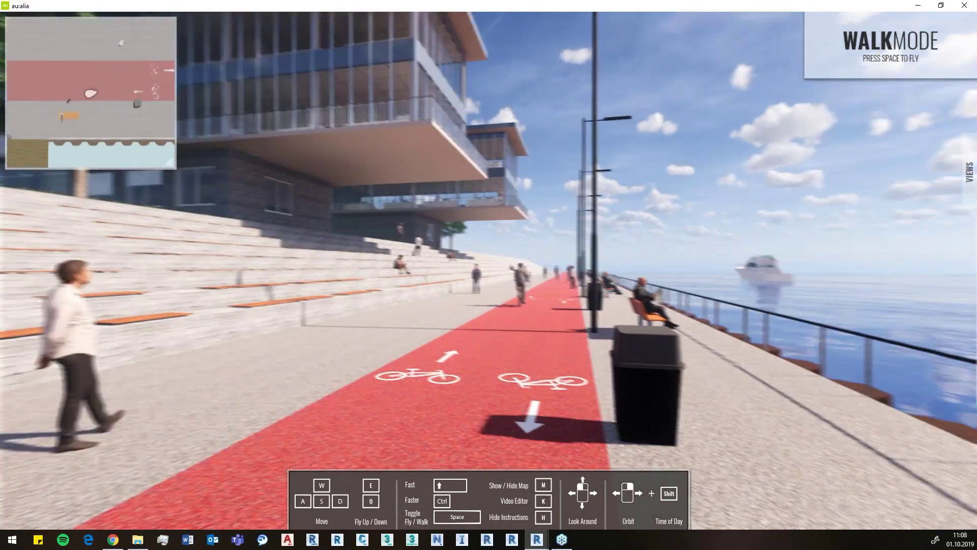
Step: Walk through the glass facade and lobby past the elevator core, then fly above the parking
key("w")
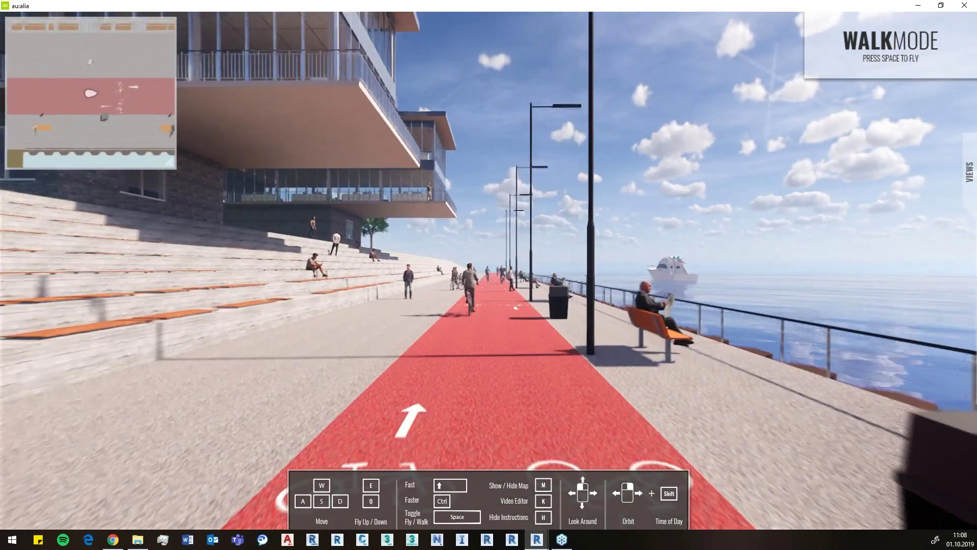
key("space")
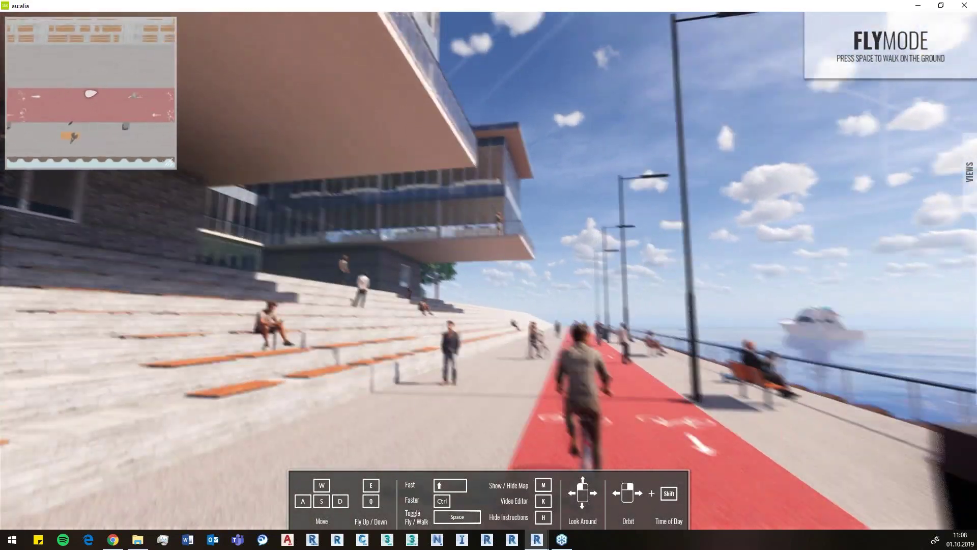
key("w")
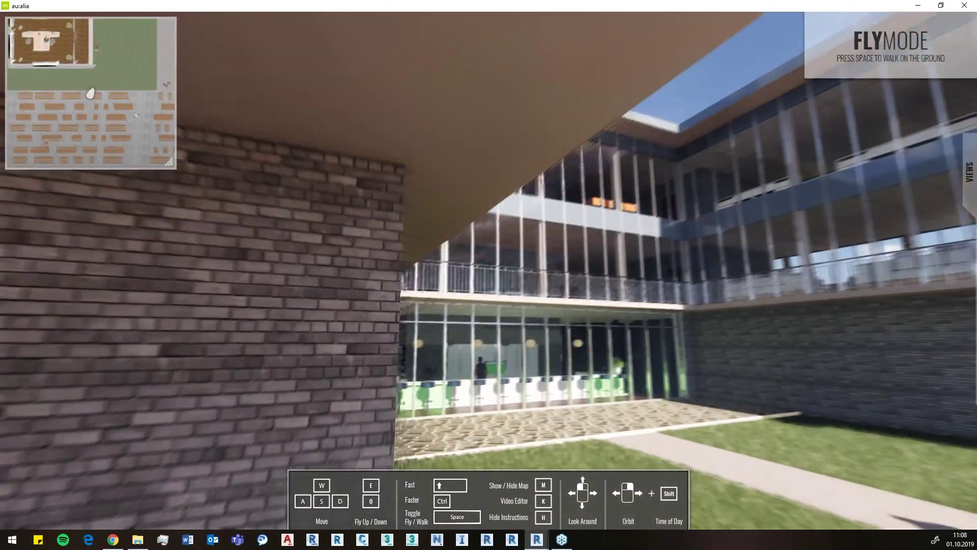
key("space")
key("w")
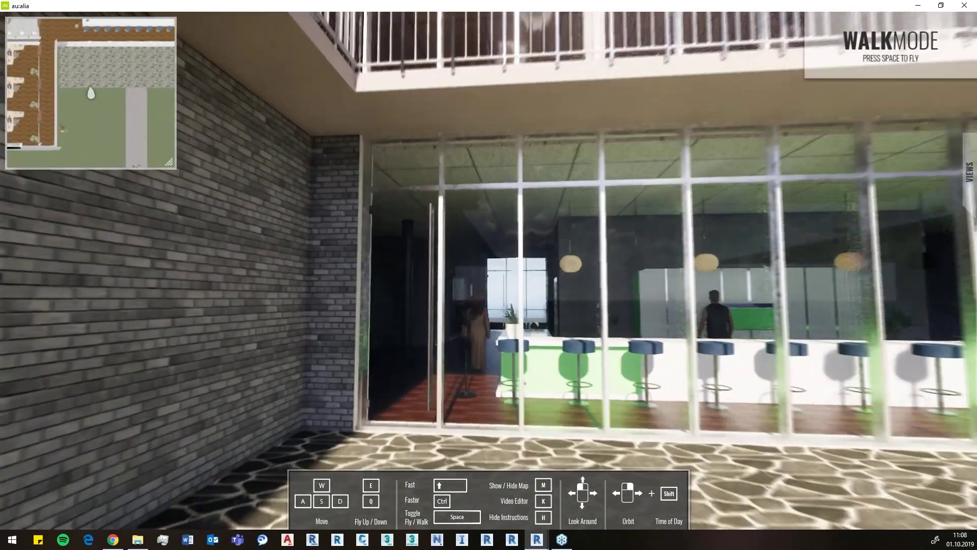
key("w")
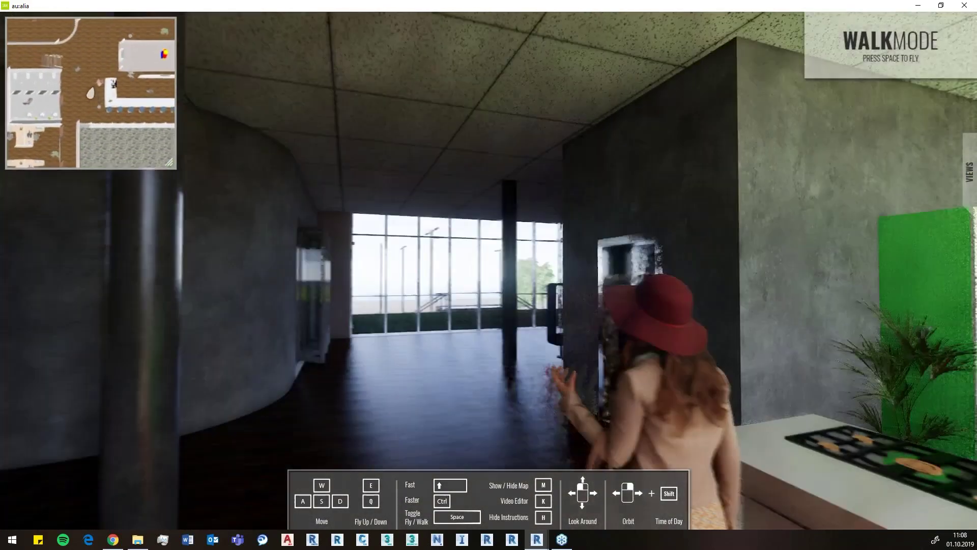
key("w")
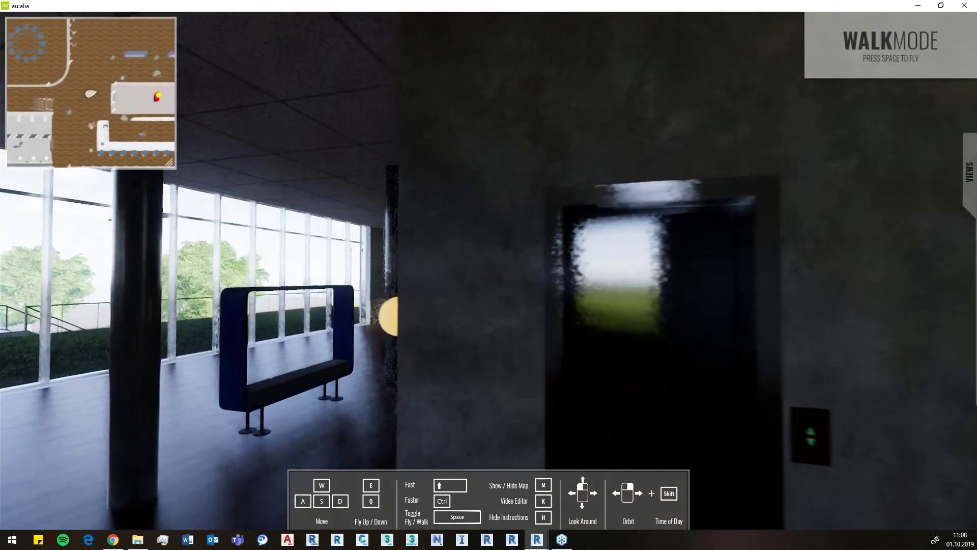
key("w")
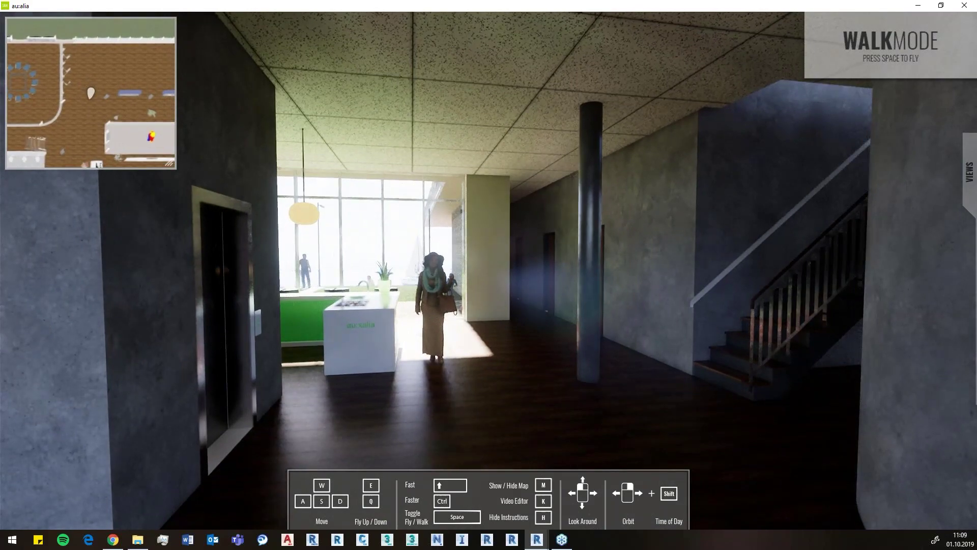
key("space")
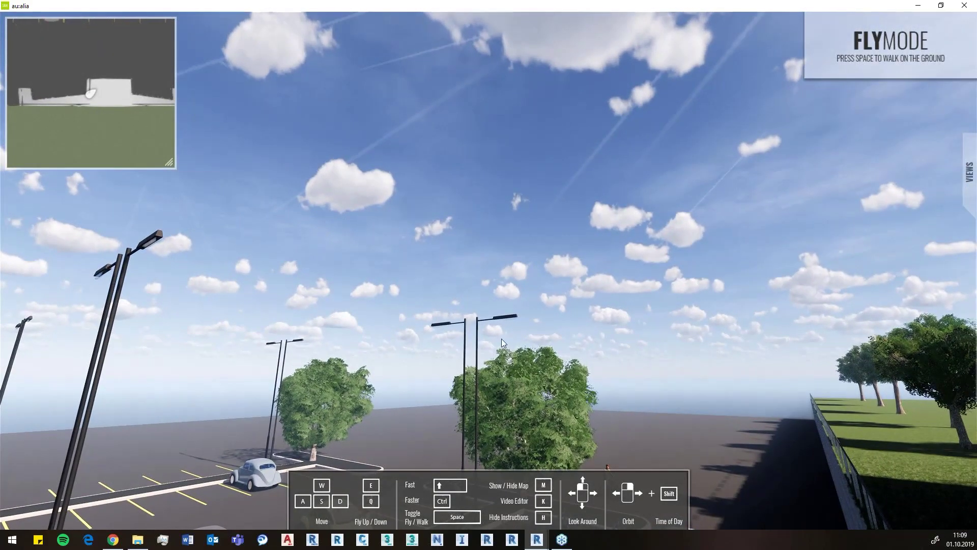
Step: Open the Video Editor to view the camera path, then leave it
left_click(542, 503)
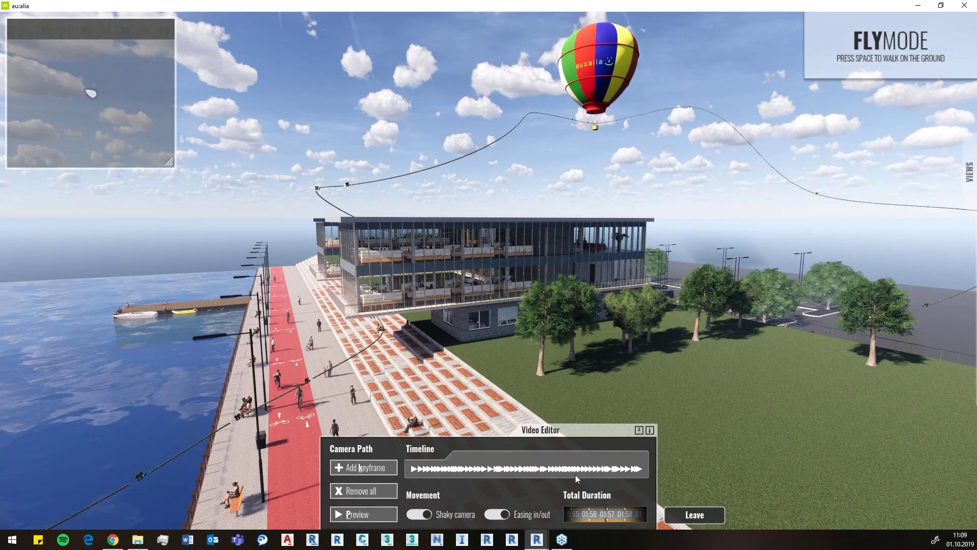
left_click(688, 515)
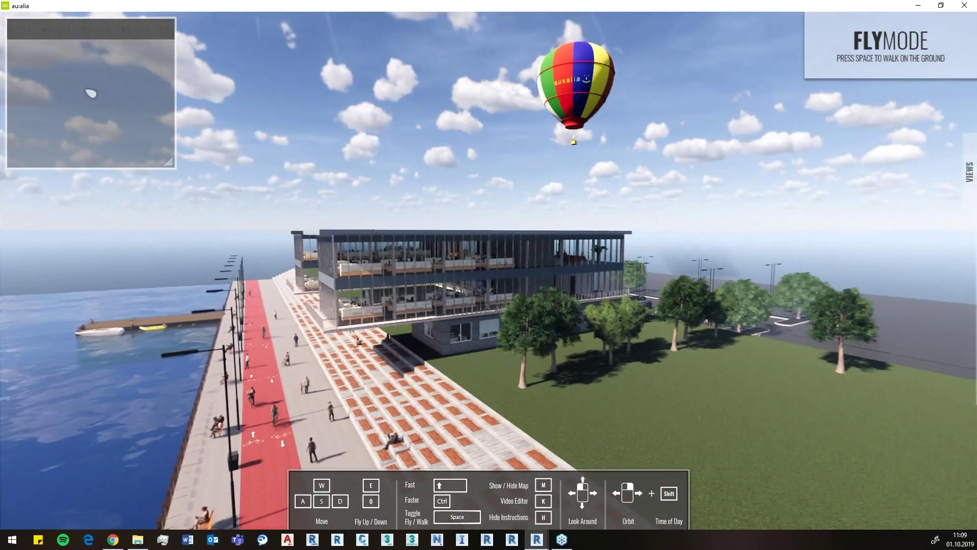
Step: Hide the map and sweep the time of day from dawn through noon to sunset
key("m")
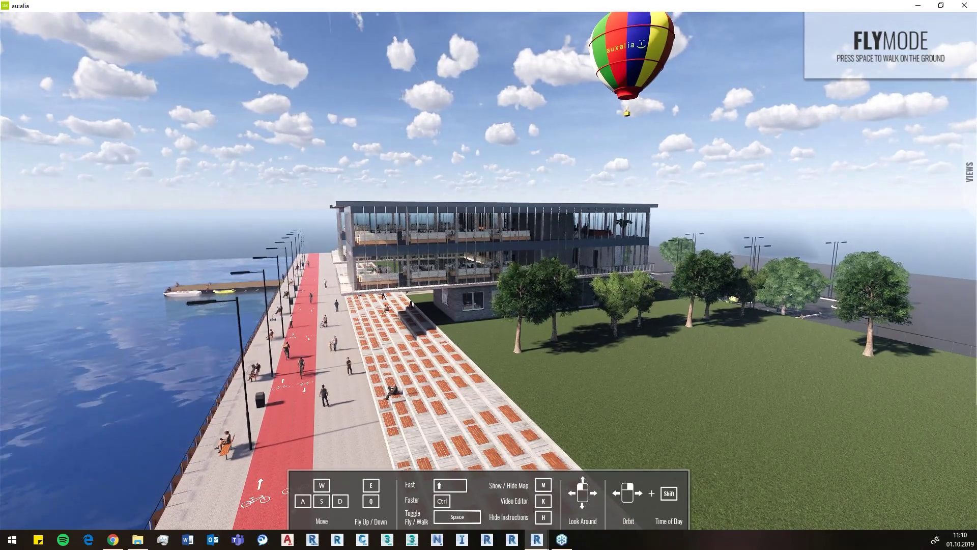
key("shift")
left_click_drag(489, 275, 438, 275, "shift")
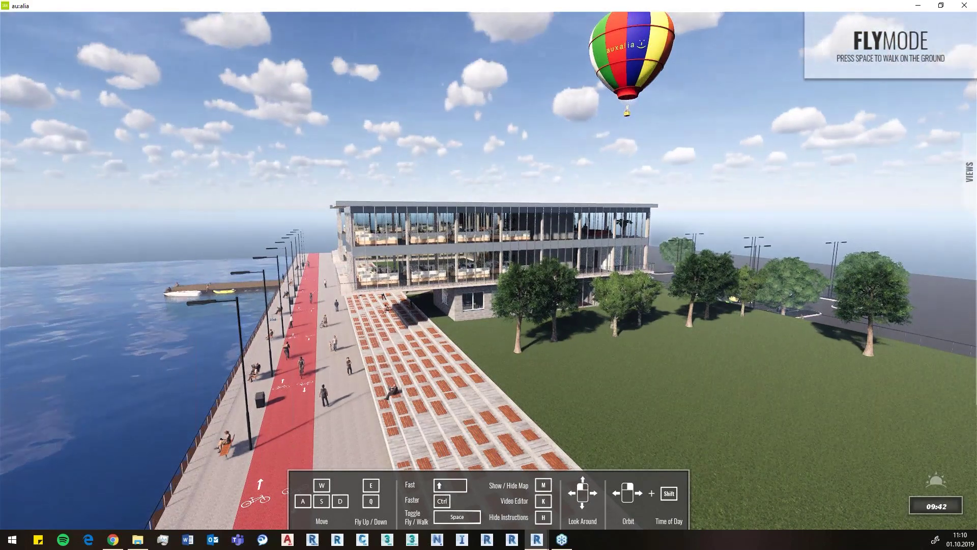
left_click_drag(641, 417, 621, 417, "shift")
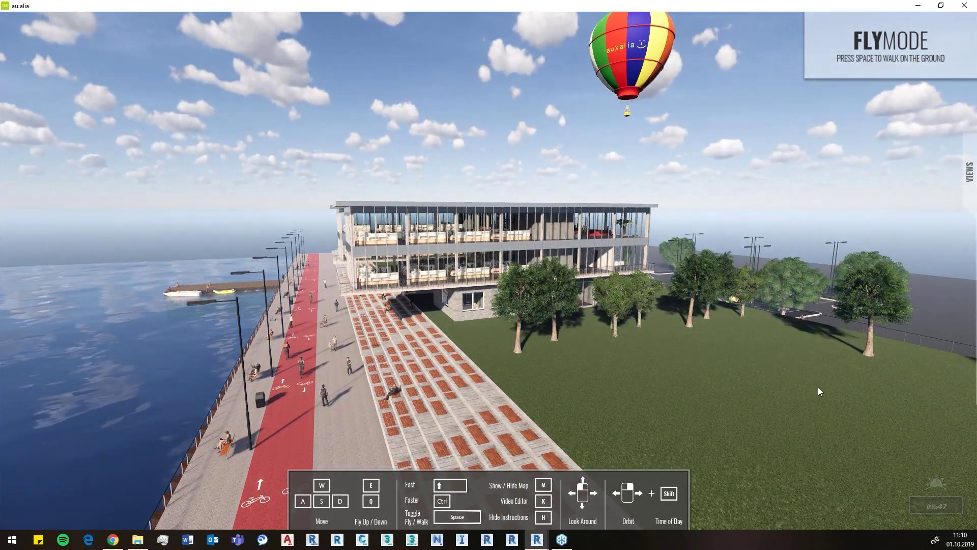
left_click_drag(759, 363, 709, 364, "shift")
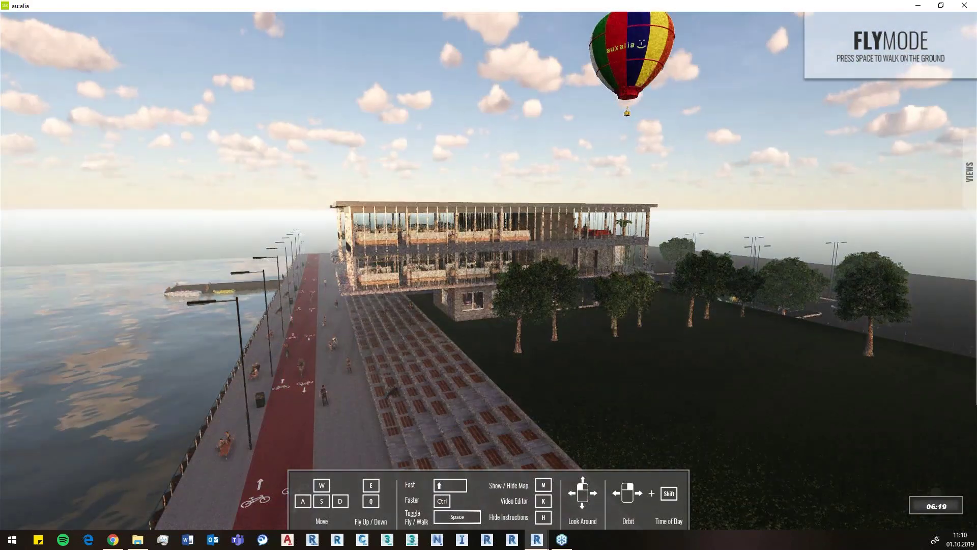
left_click_drag(489, 275, 540, 275, "shift")
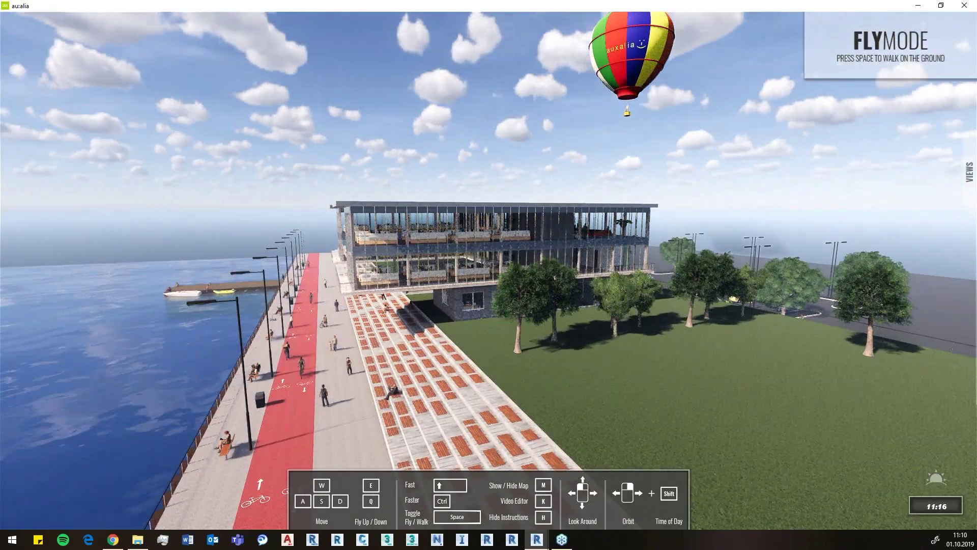
left_click_drag(488, 274, 539, 274, "shift")
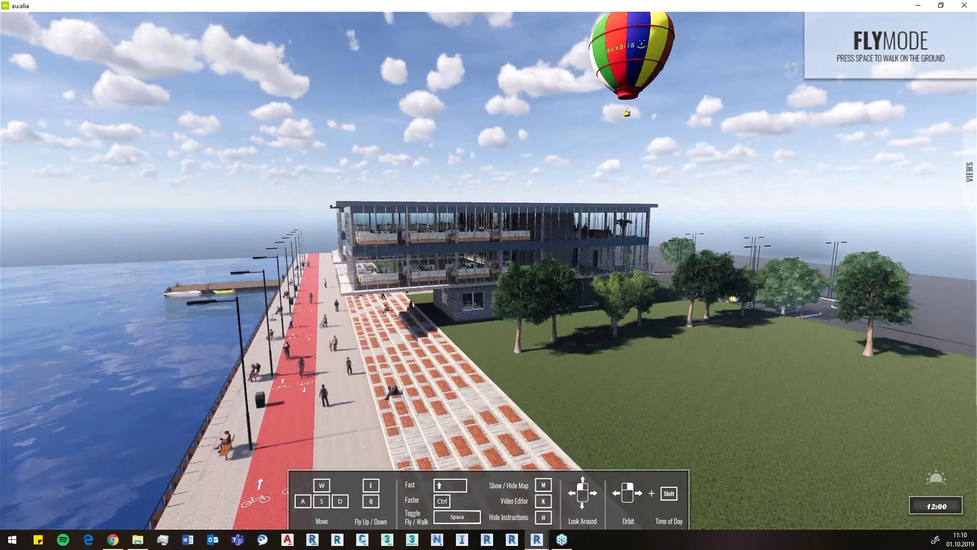
left_click_drag(156, 306, 213, 306, "shift")
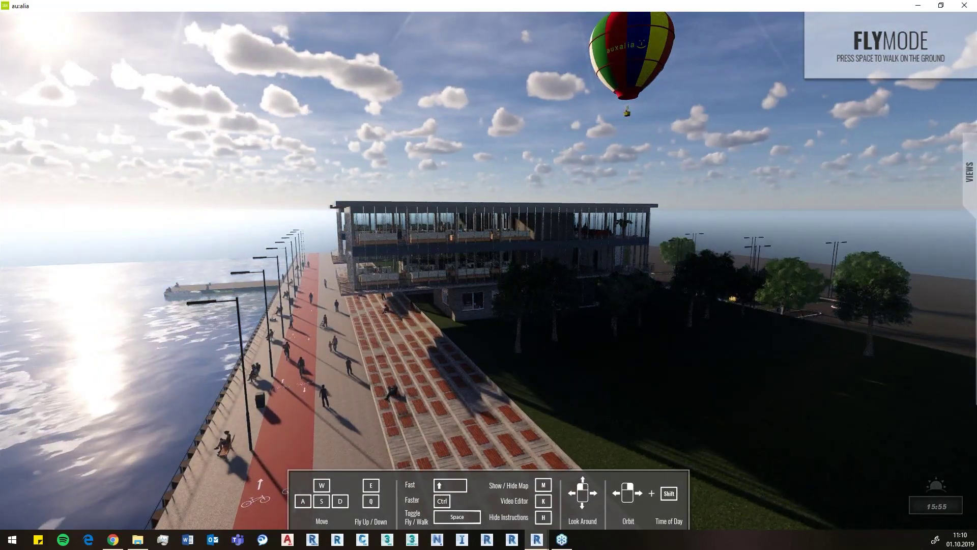
left_click_drag(188, 302, 262, 301, "shift")
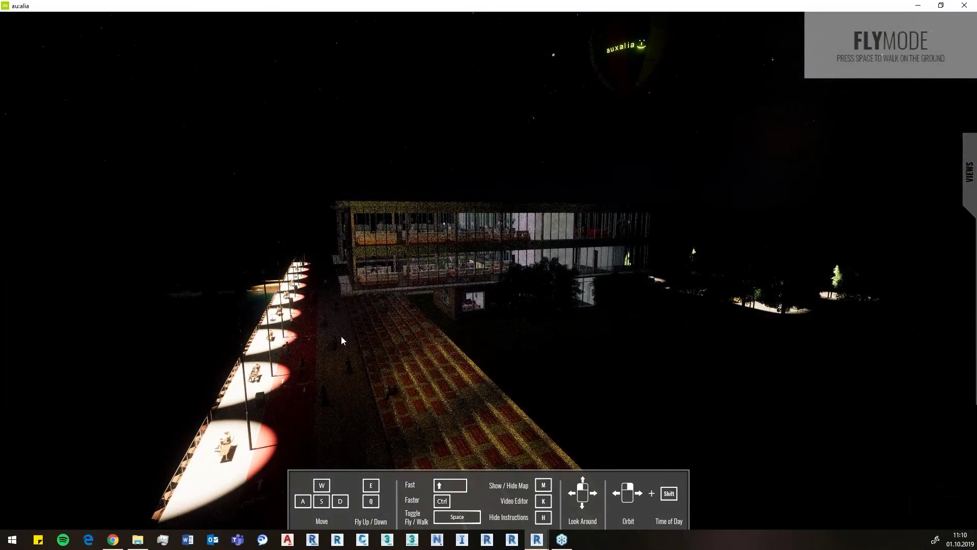
Step: Tilt up to the night sky and fly over the lit steps toward the building
mouse_move(342, 341)
left_mouse_down()
mouse_move(306, 214)
mouse_move(278, 285)
mouse_move(310, 285)
mouse_move(356, 305)
mouse_move(361, 356)
mouse_move(397, 383)
left_mouse_up()
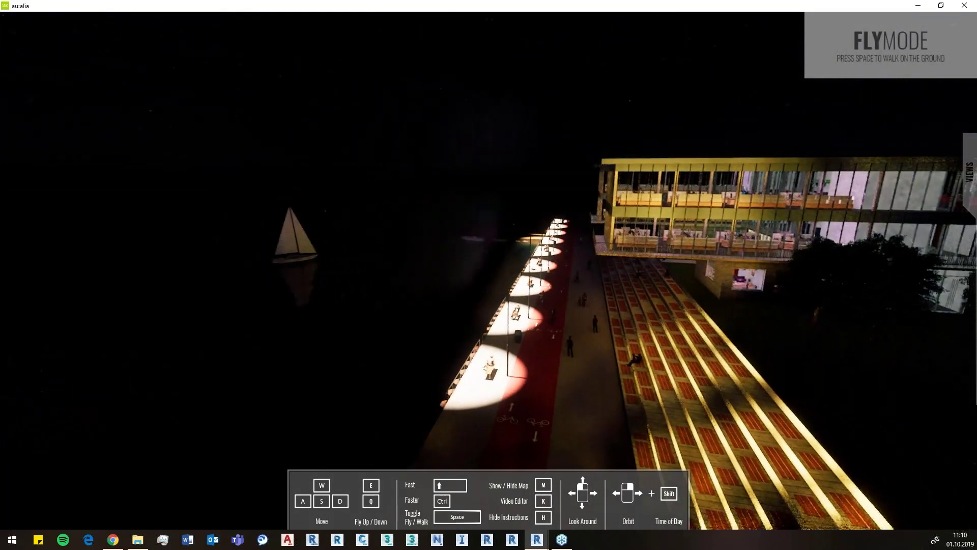
key("w")
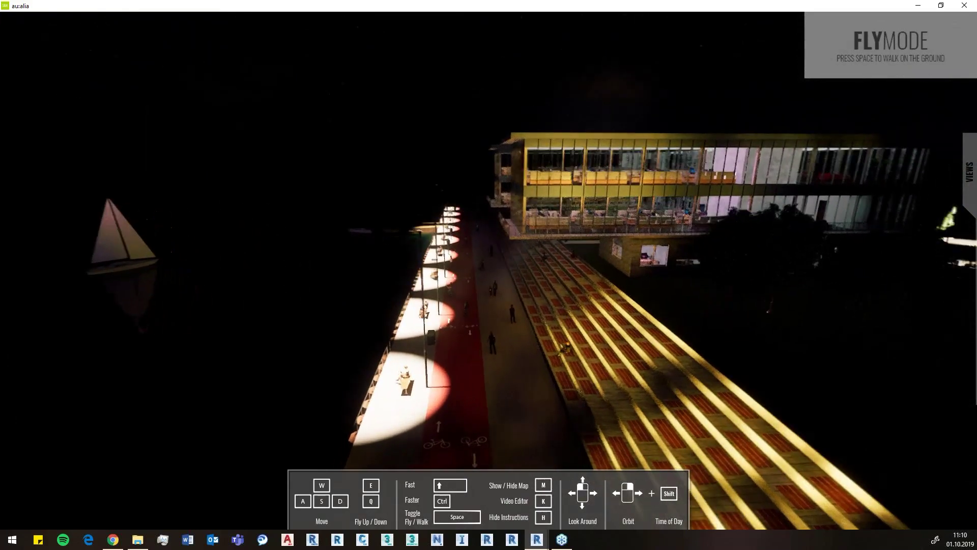
key("w")
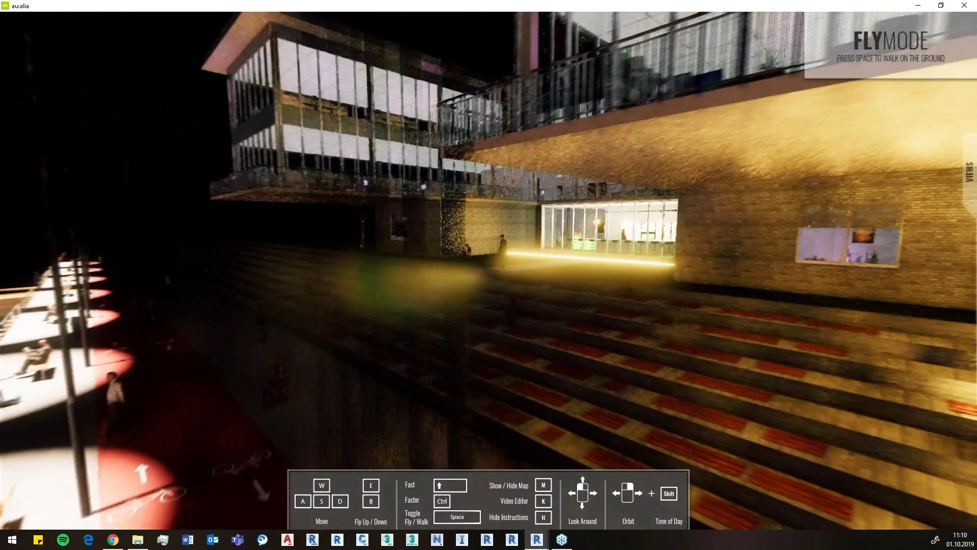
key("w")
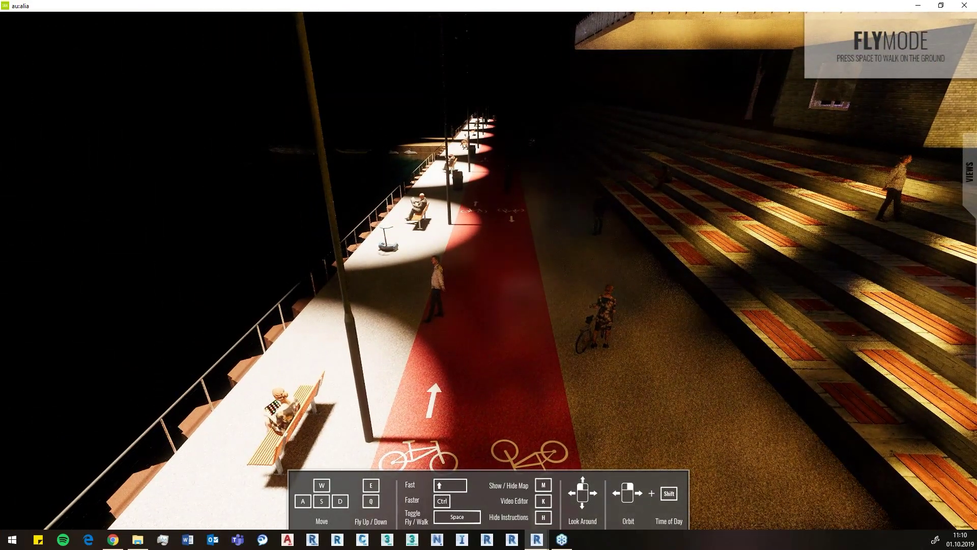
Step: Set deep night, face the building and steps, and exit fullscreen
right_click_drag(357, 238, 267, 238, "shift")
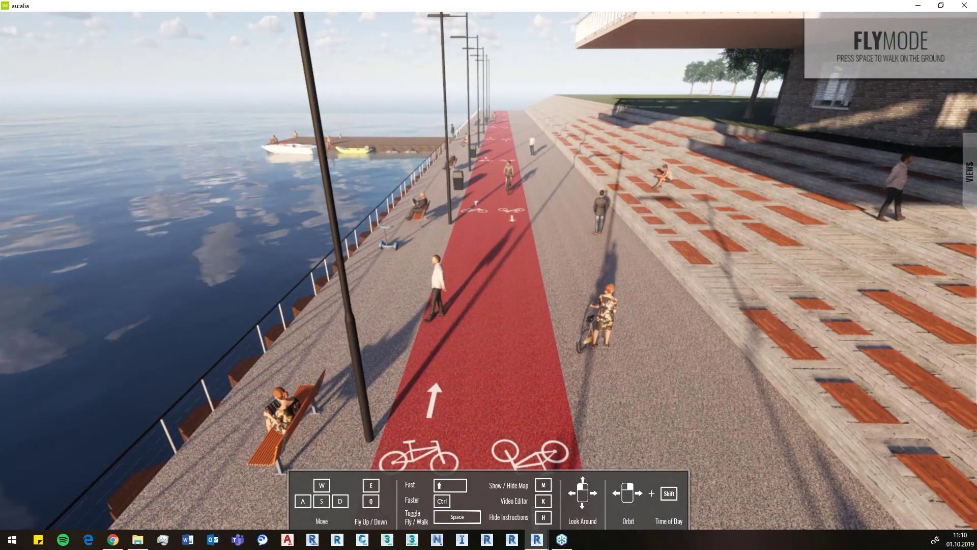
right_click_drag(277, 230, 407, 224)
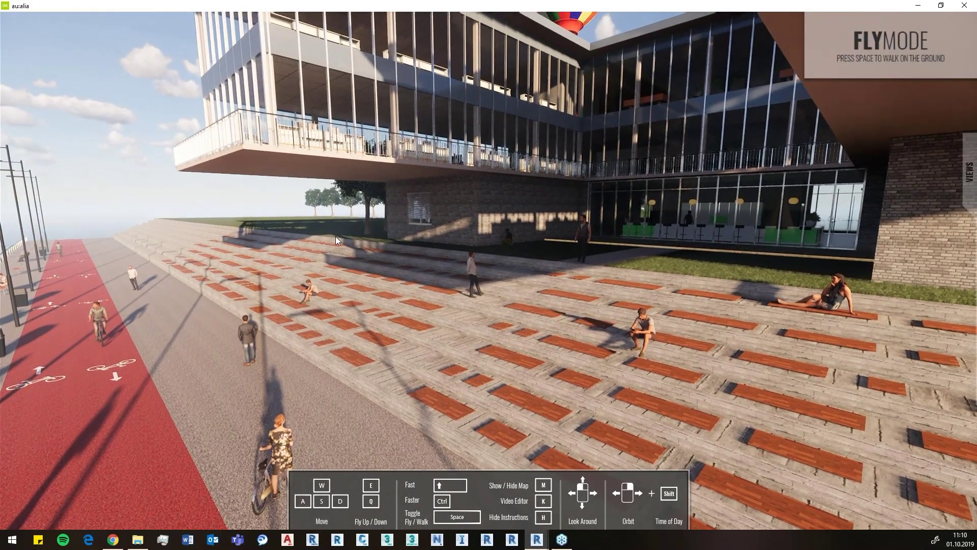
key("F11")
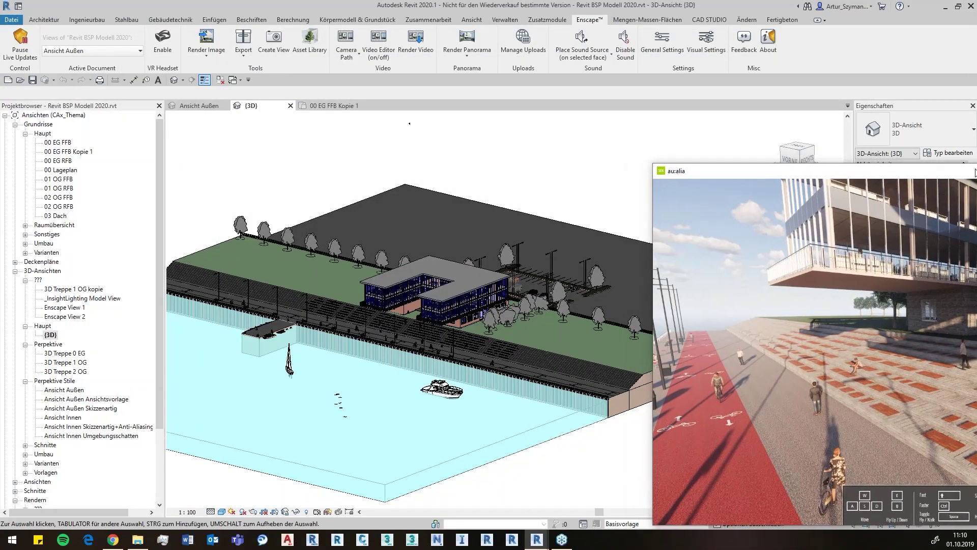
Step: Snap the viewer to the right half and Revit to the left, then maximize Revit
left_click_drag(972, 171, 975, 170)
left_click(273, 215)
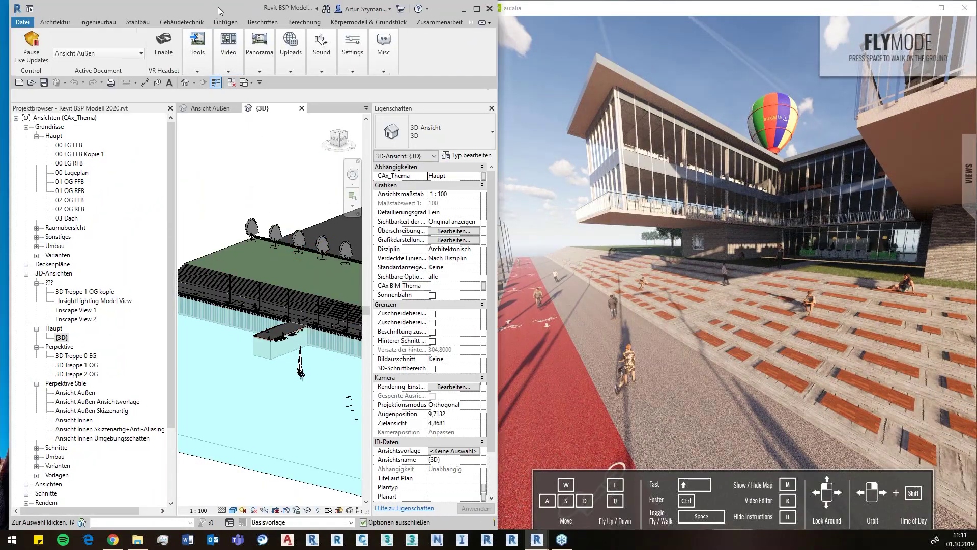
left_click_drag(224, 6, 245, 6)
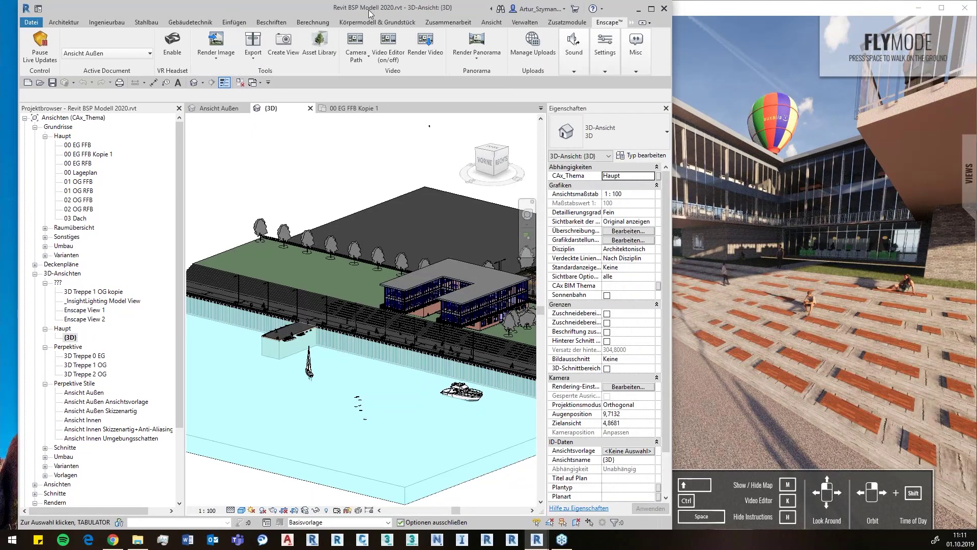
left_click(656, 9)
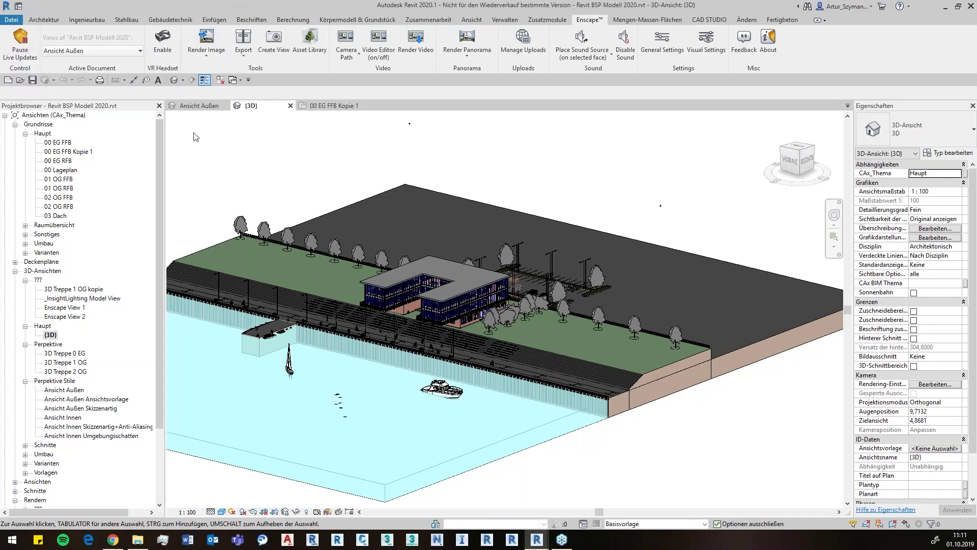
Step: Enable then disable the Enscape VR Headset, and maximize the Revit window again
left_click_drag(403, 4, 307, 23)
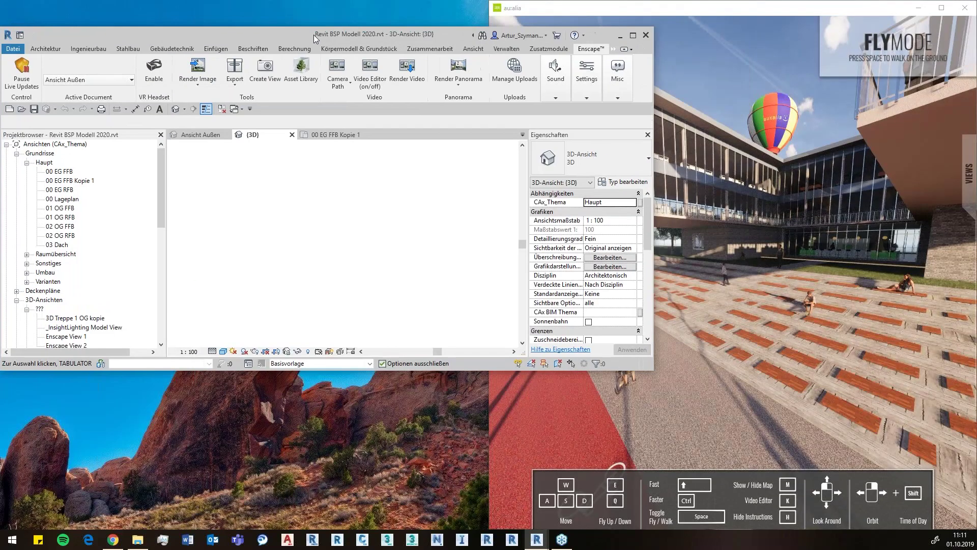
left_click(134, 60)
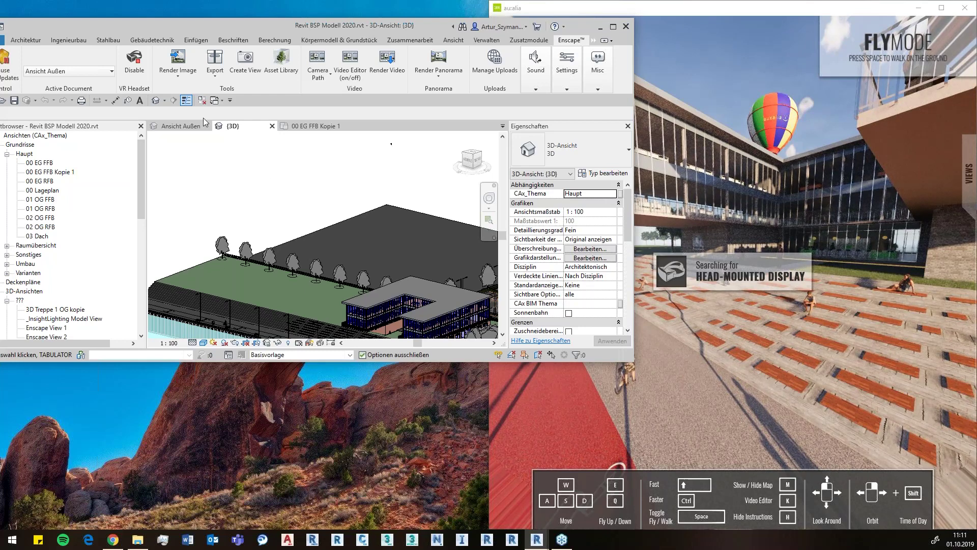
left_click(135, 60)
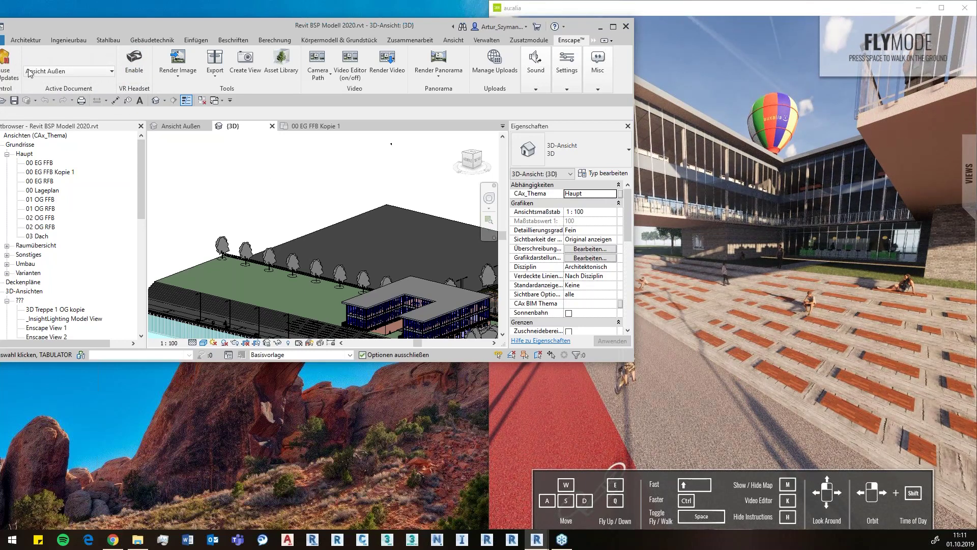
left_click(612, 26)
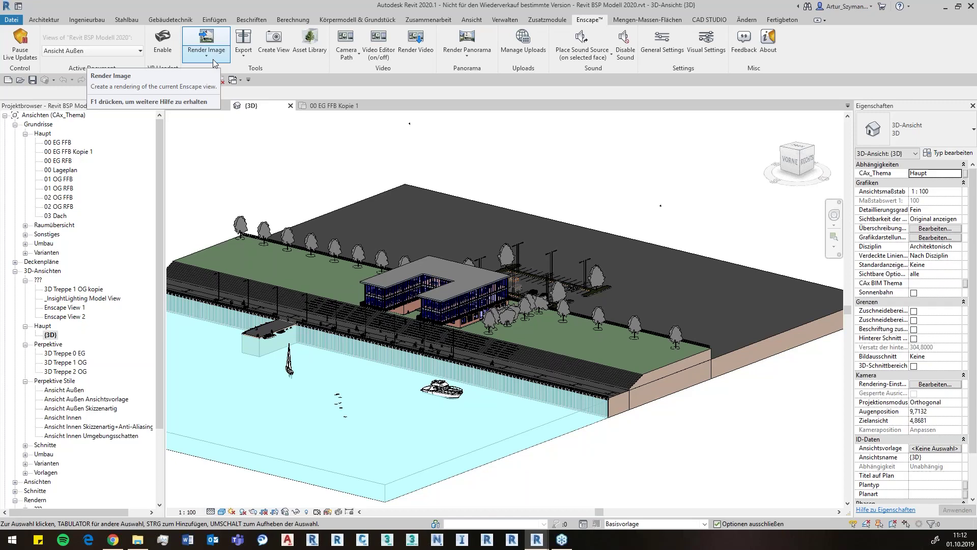
Step: Browse the Enscape Active Document views list, close it, and move Revit to the upper left
left_click(213, 59)
left_click(125, 59)
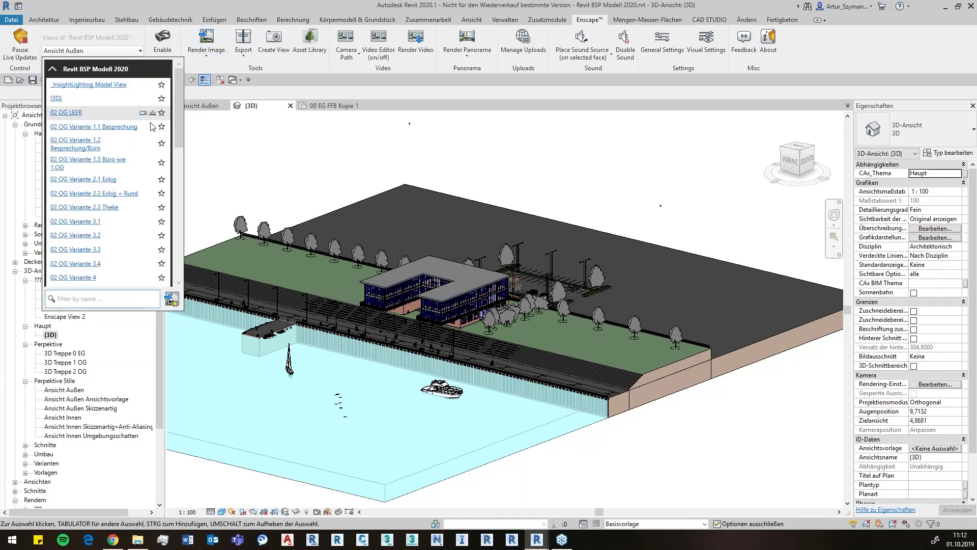
left_click_drag(176, 125, 173, 237)
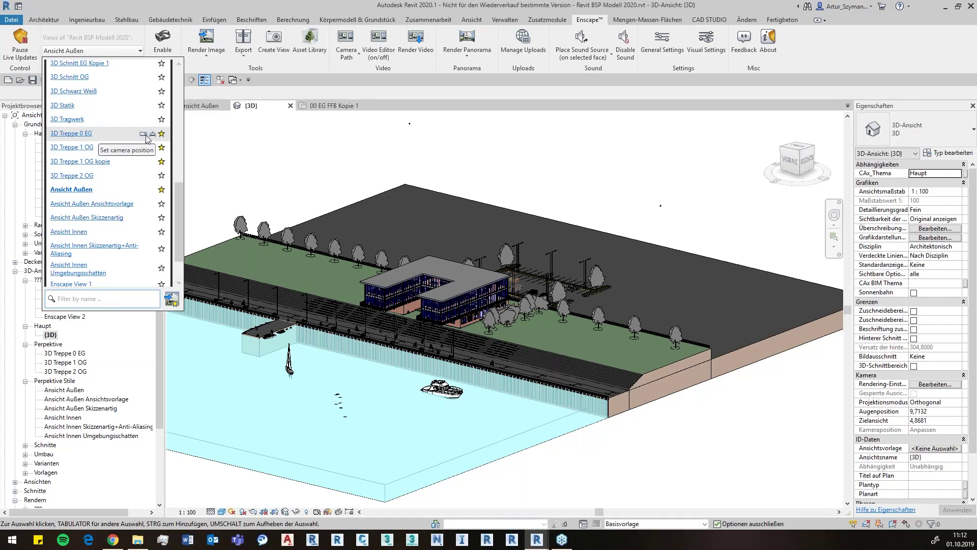
left_click(481, 7)
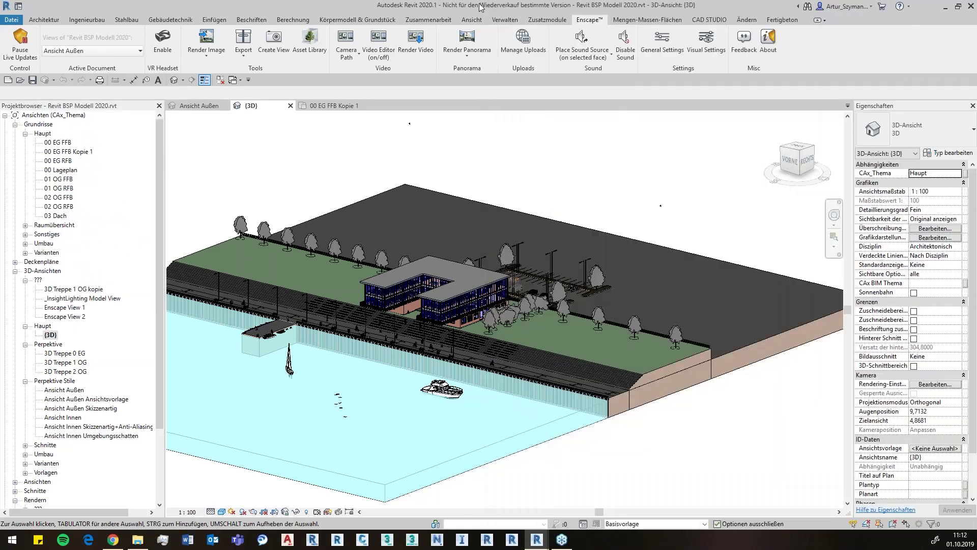
left_click_drag(487, 7, 347, 24)
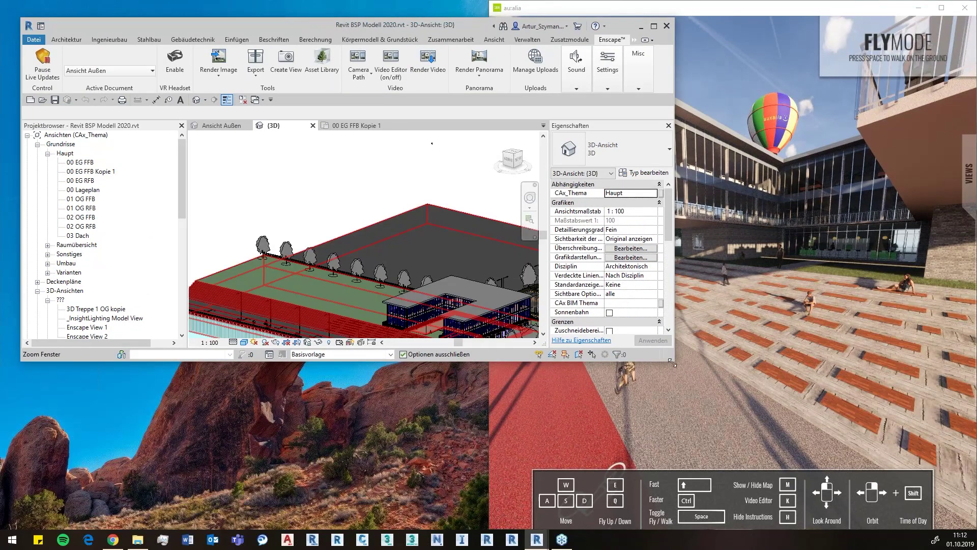
Step: Shrink Revit and switch the Enscape rendering to the 3D Treppe 0 EG view
left_click_drag(676, 363, 507, 441)
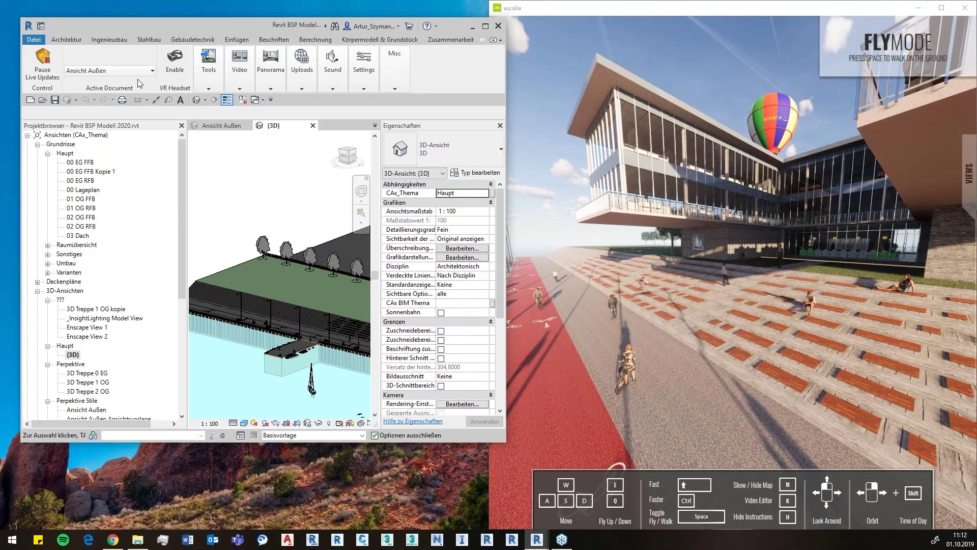
left_click(135, 72)
scroll(145, 199, "down", 5)
scroll(145, 199, "down", 5)
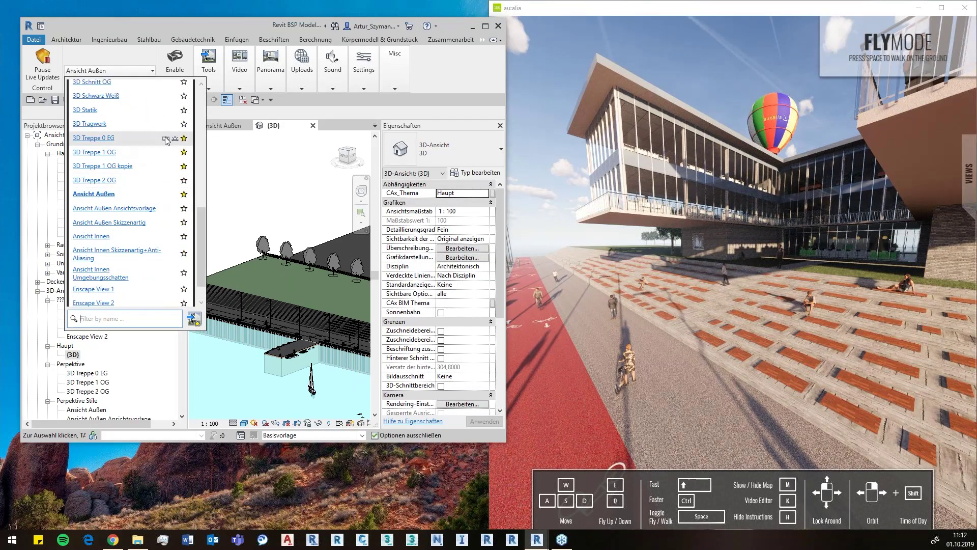
left_click(166, 140)
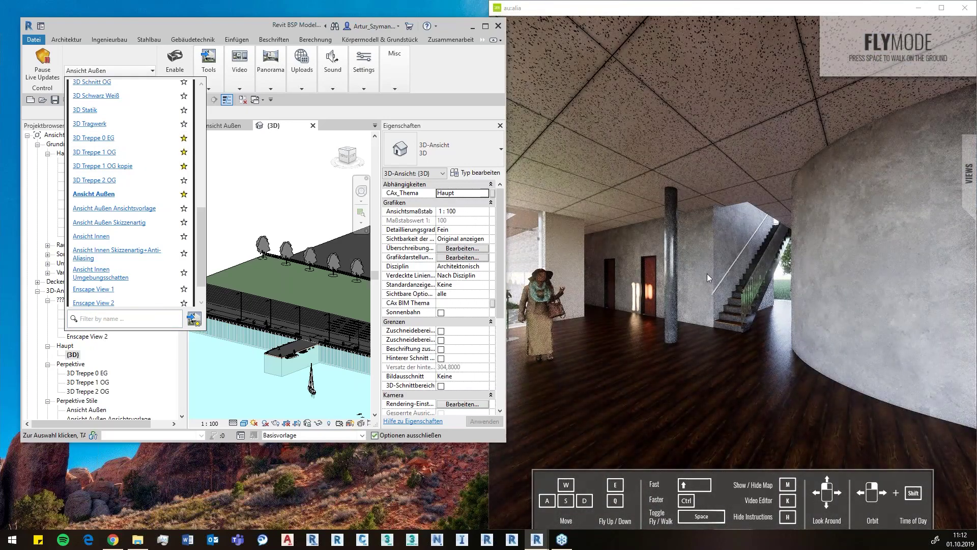
Step: Switch the viewer to the Ansicht Außen saved view and collapse the views panel
left_click(973, 172)
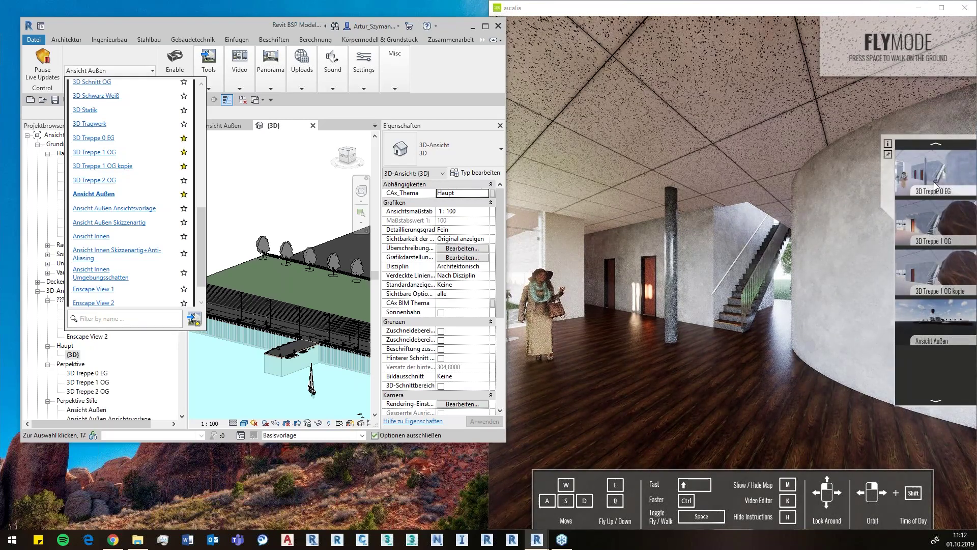
left_click(946, 324)
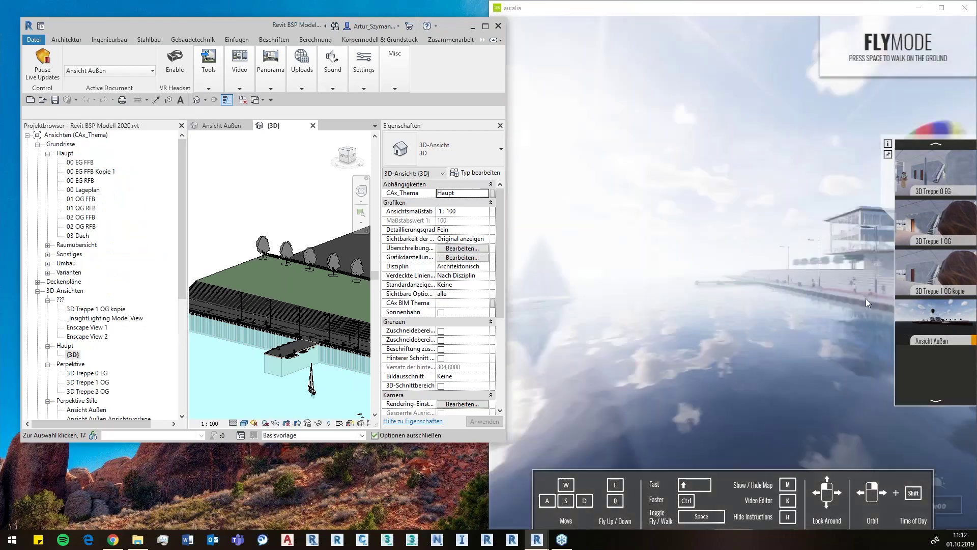
left_click(811, 285)
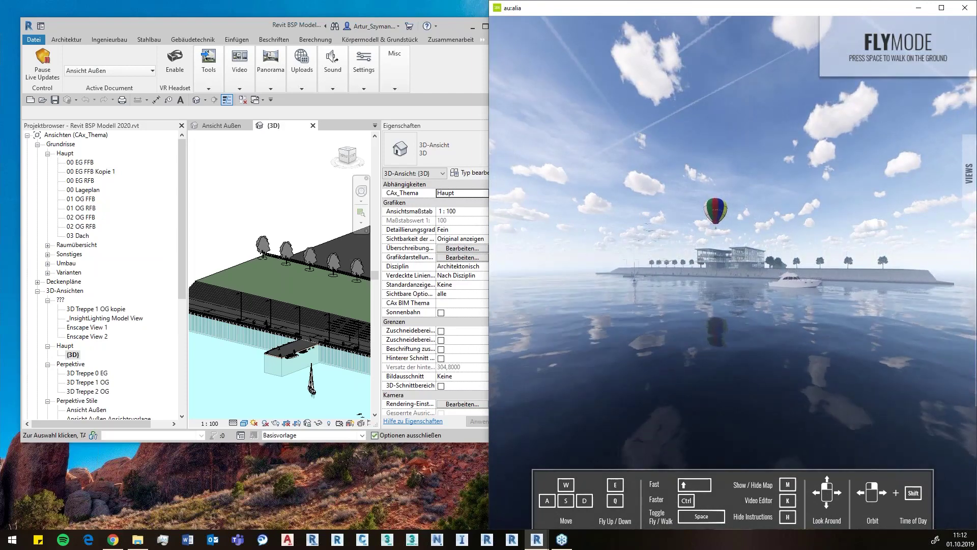
Step: Open and close the Panorama options, then maximize Revit to full screen
left_click(215, 26)
left_click(279, 71)
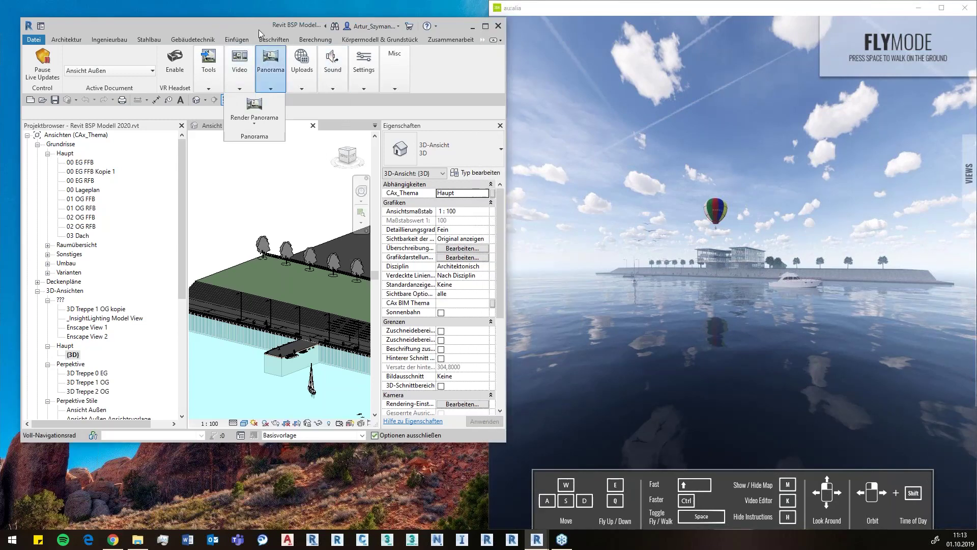
left_click_drag(259, 29, 238, 4)
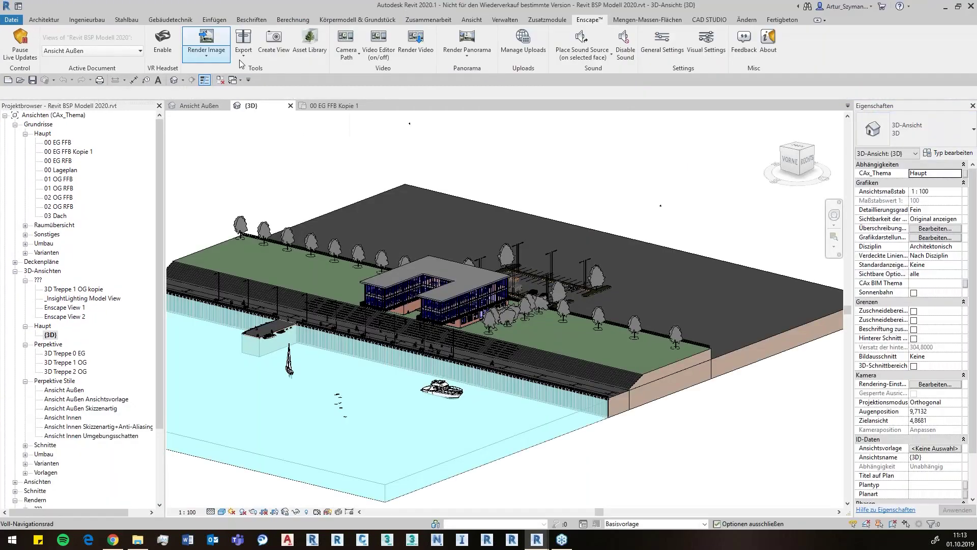
Step: Dock Revit on the left half and switch Enscape to walk mode
left_click(283, 52)
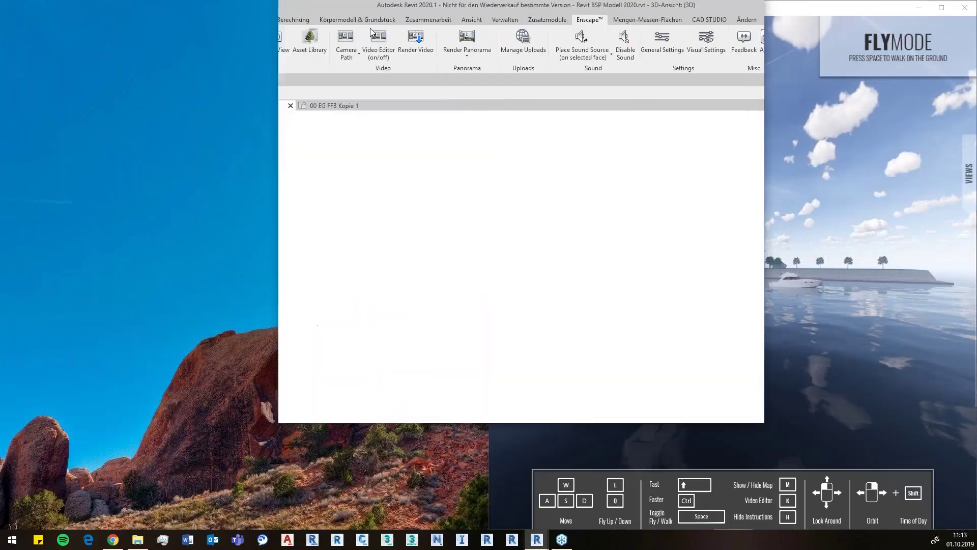
left_click_drag(532, 6, 1, 203)
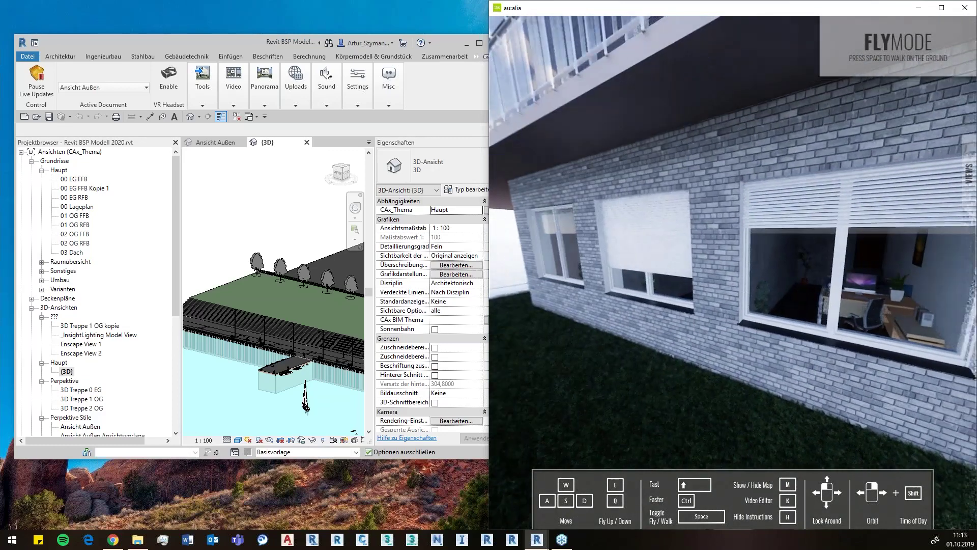
key("space")
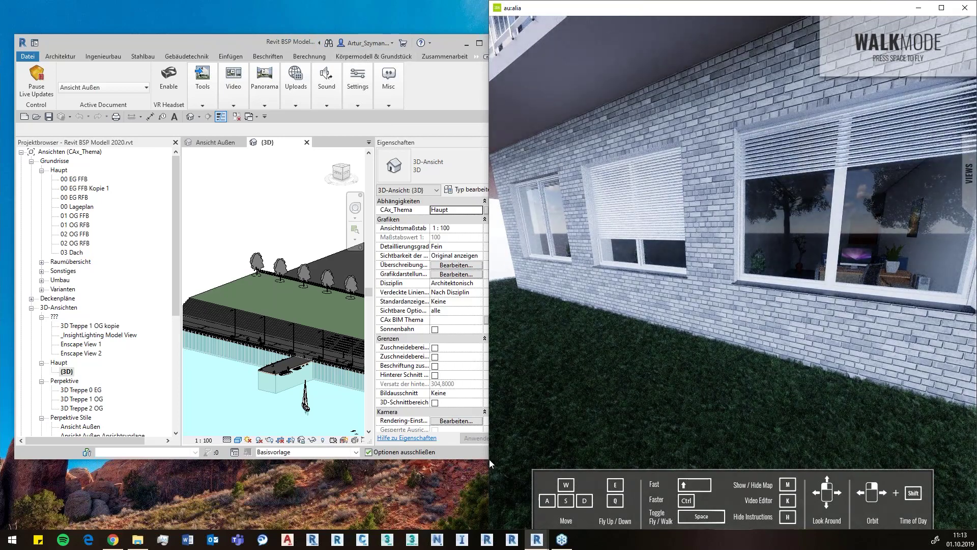
left_click(481, 463)
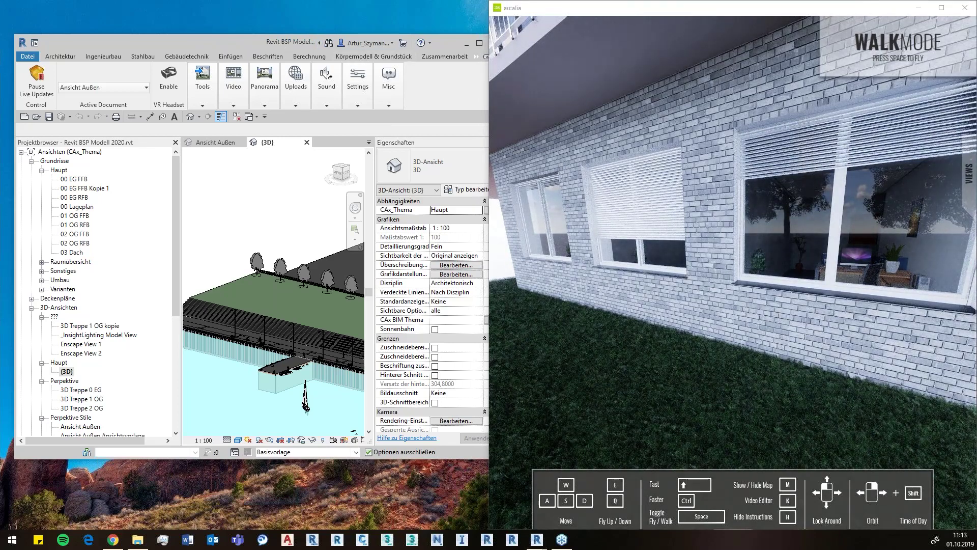
left_click(498, 458)
left_click_drag(483, 459, 647, 489)
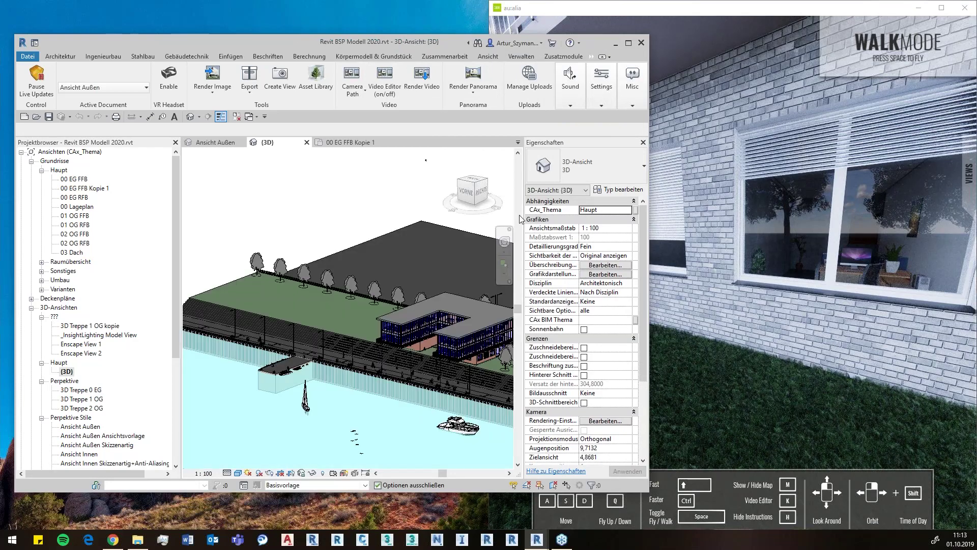
Step: Create 'Enscape View 3' from Enscape's current camera and open it in Revit
left_click(280, 85)
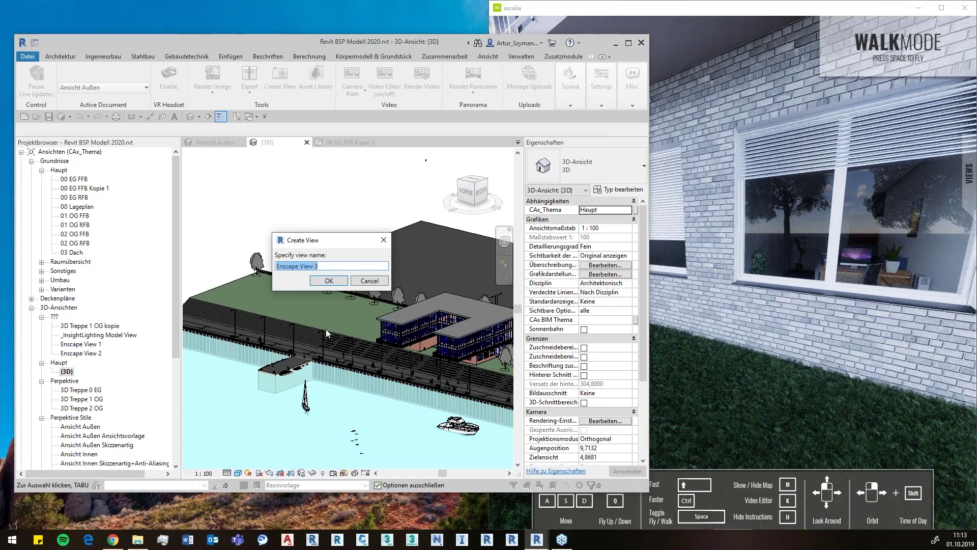
left_click(330, 283)
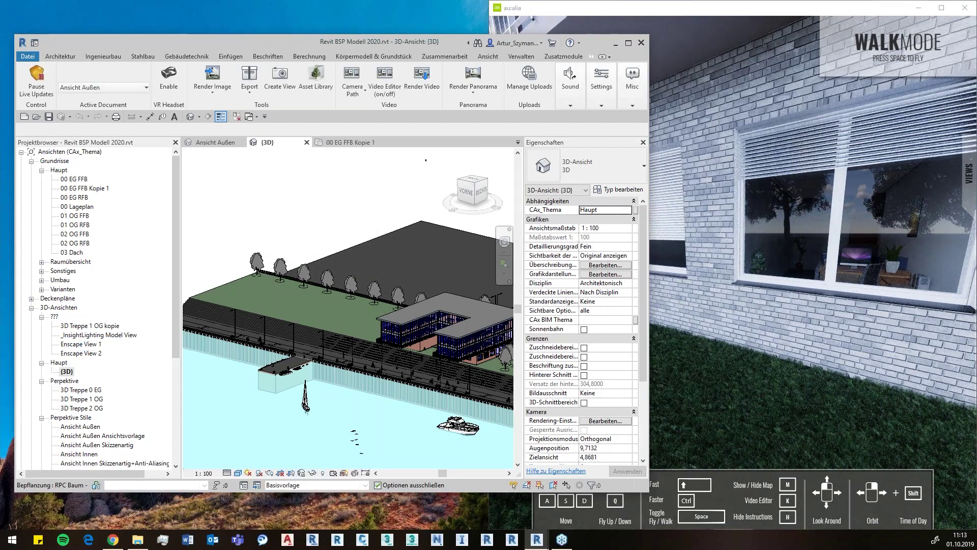
left_click(84, 363)
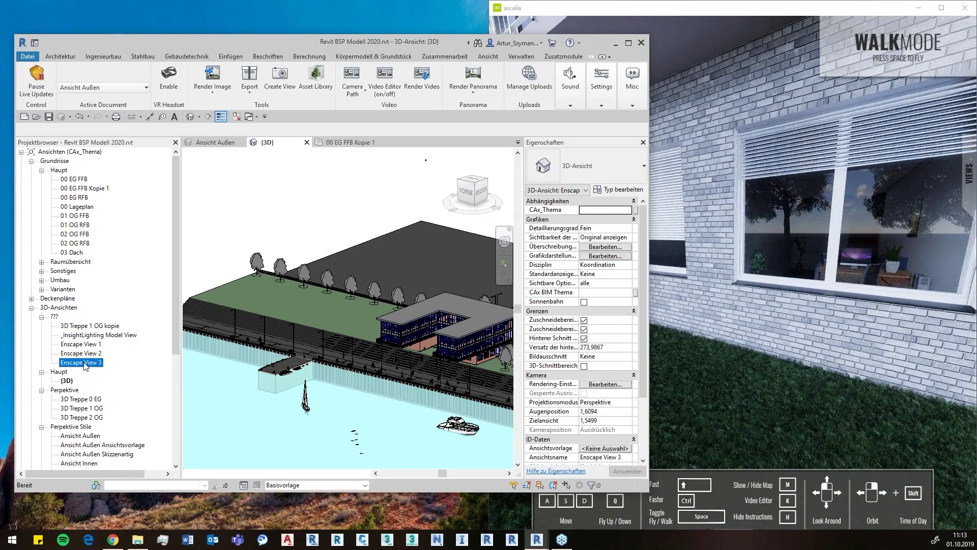
double_click(84, 363)
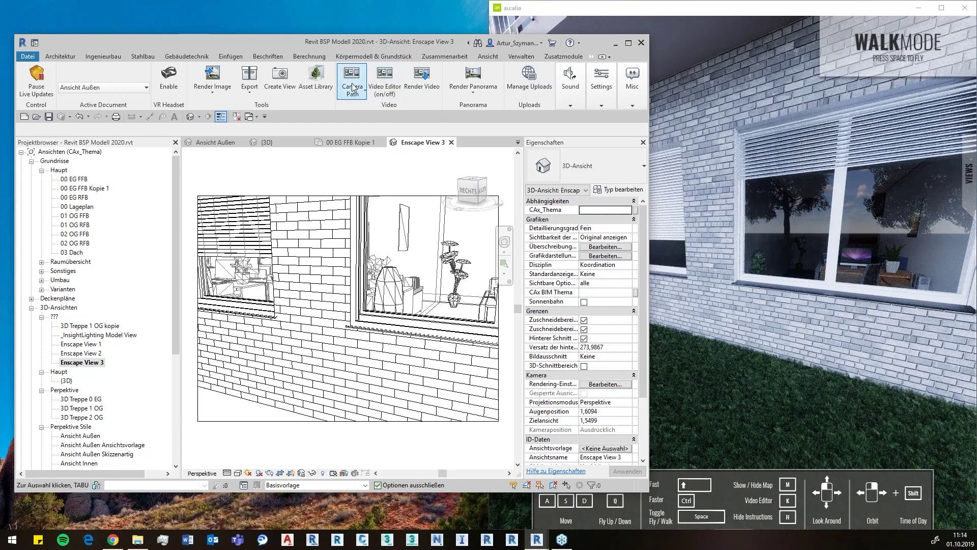
Step: Turn the Enscape walkthrough camera toward the glazed ground-floor facade
left_click(212, 97)
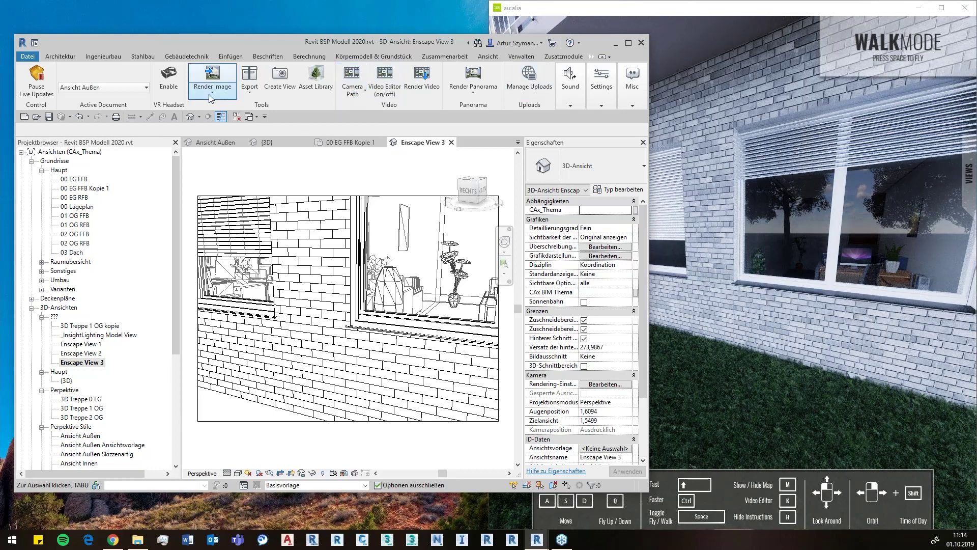
left_click(713, 338)
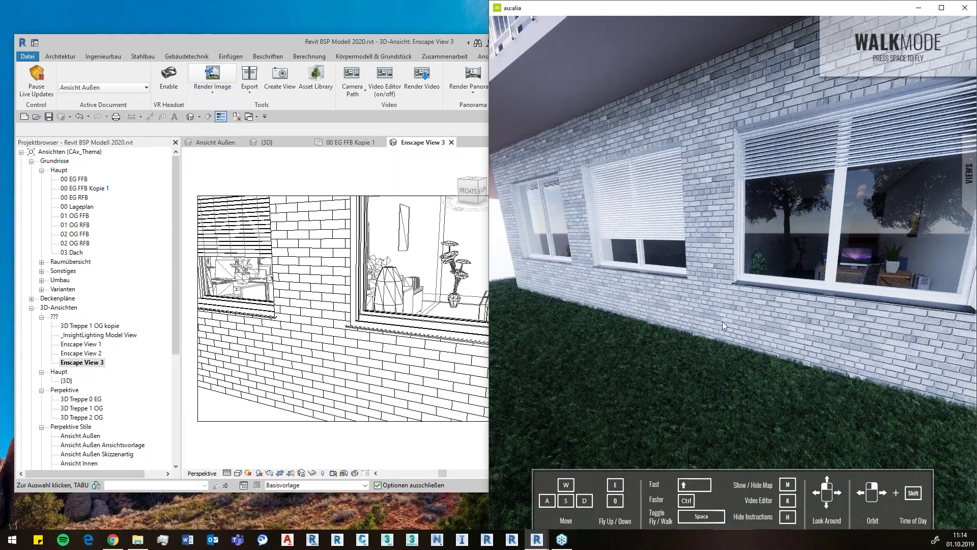
mouse_move(722, 321)
left_mouse_down()
mouse_move(815, 321)
mouse_move(697, 331)
left_mouse_up()
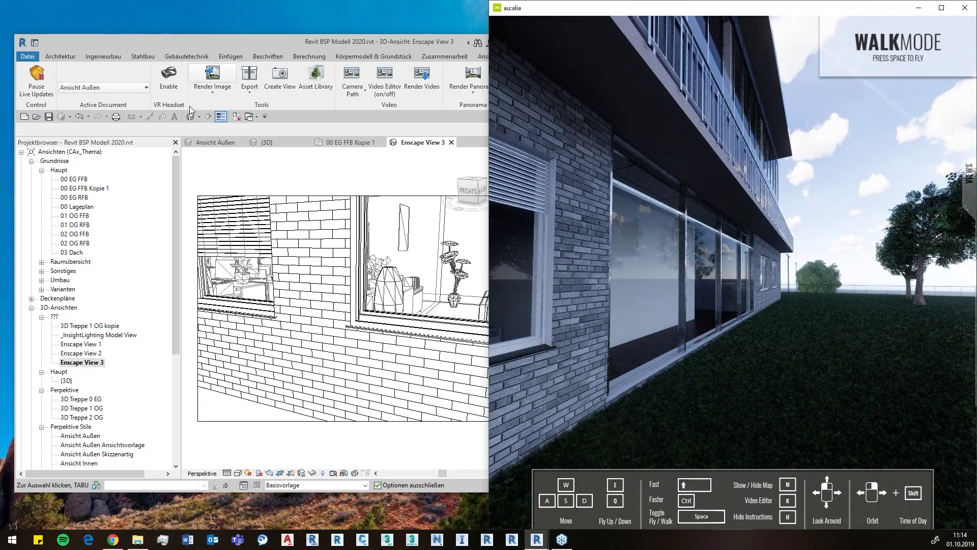
left_click(217, 94)
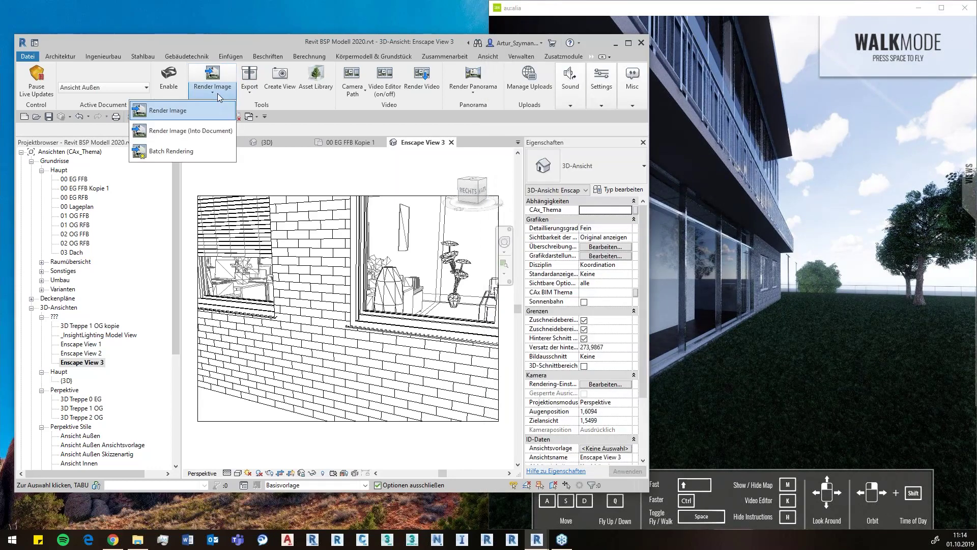
left_click(176, 111)
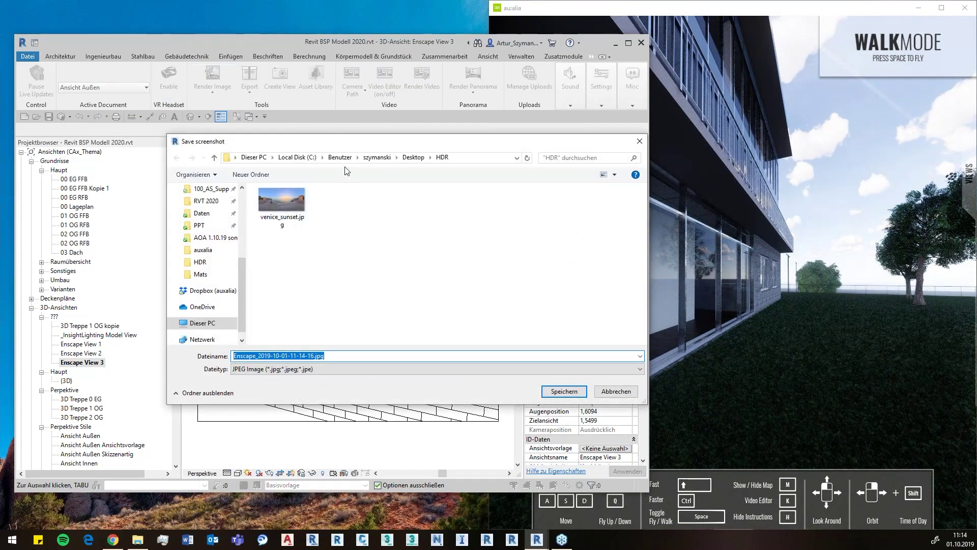
mouse_move(206, 260)
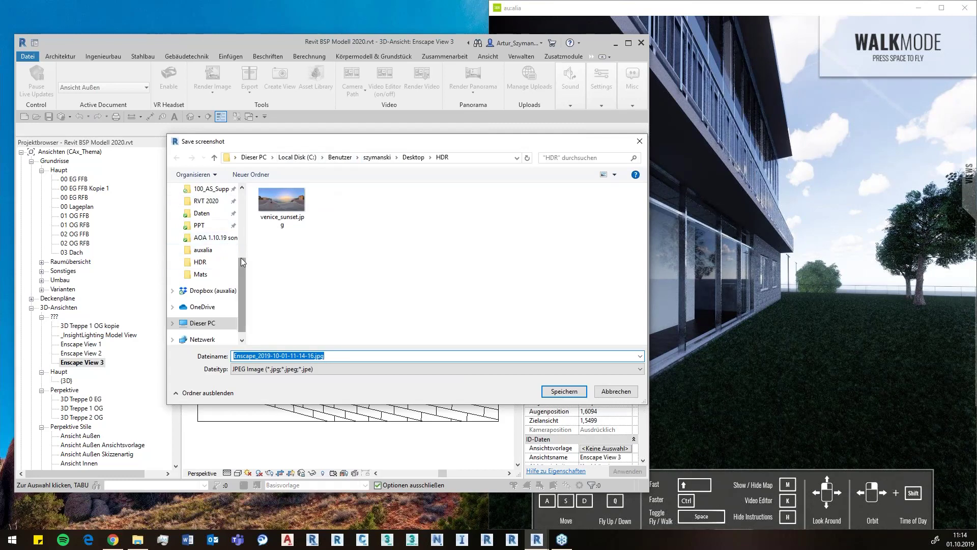
scroll(241, 262, "up", 5)
left_click(205, 221)
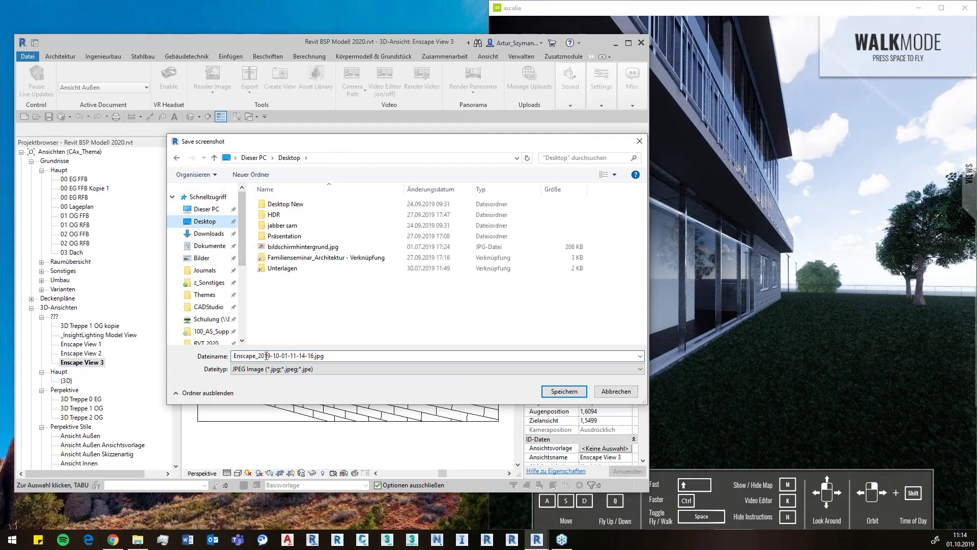
left_click(552, 393)
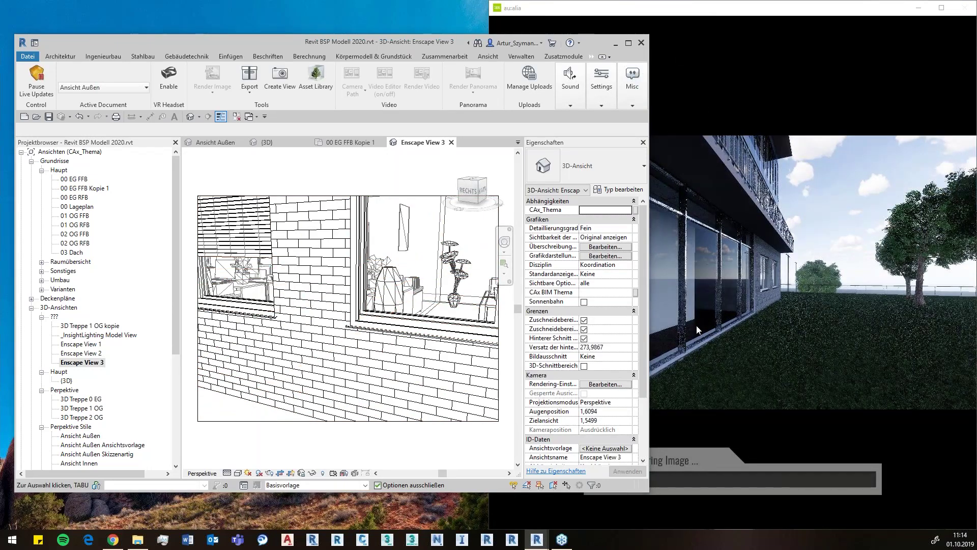
left_click(677, 460)
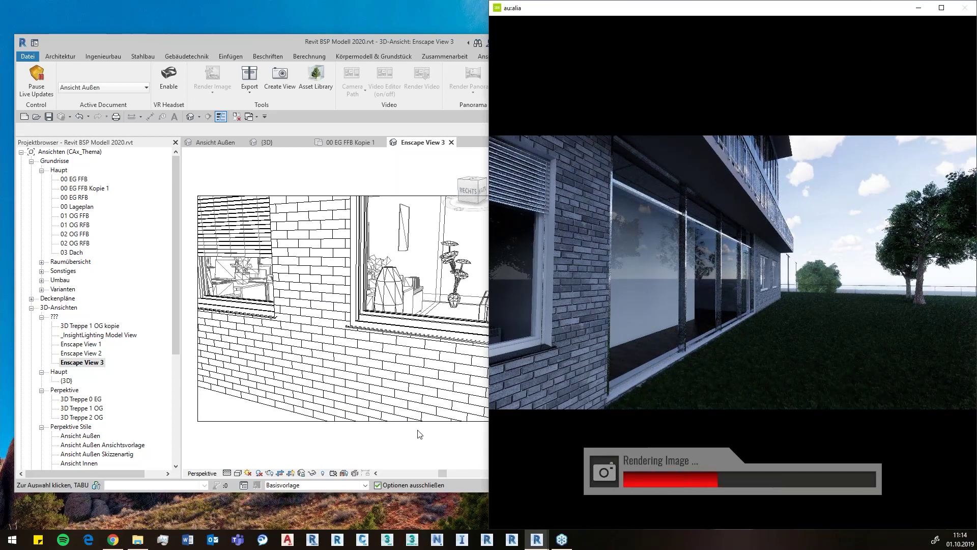
left_click(113, 540)
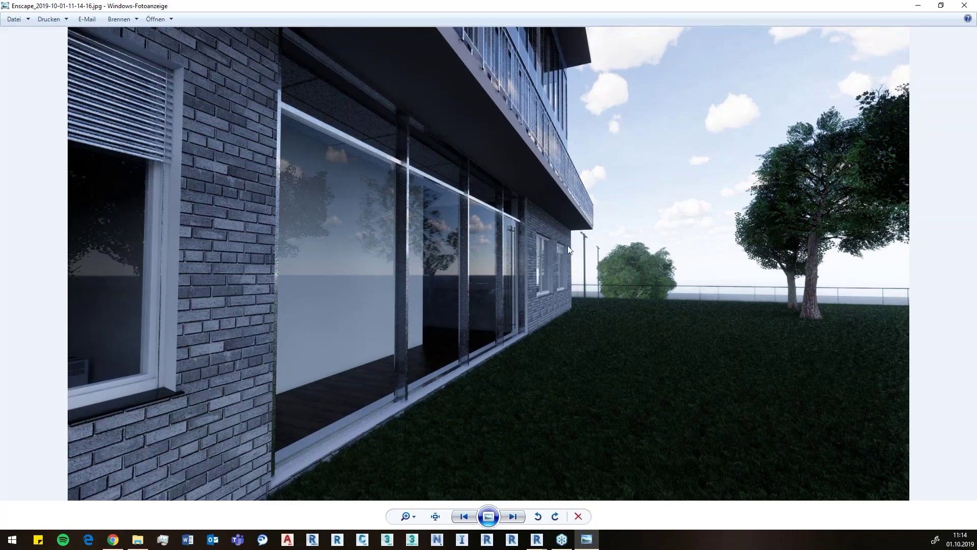
Step: Minimize the Windows Photo Viewer after checking the facade rendering
left_click(924, 4)
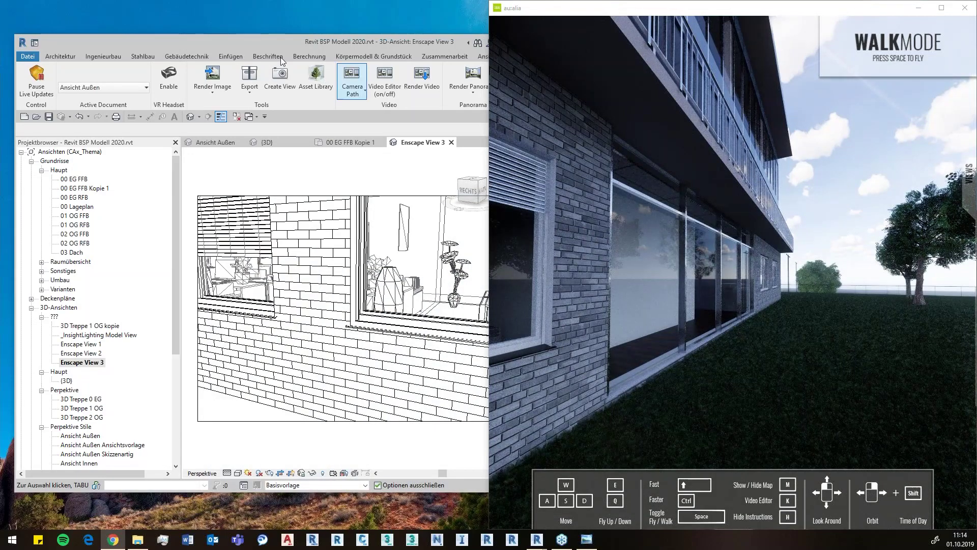
Step: Maximize Revit and render the Enscape view into the Revit project as a saved rendering
double_click(280, 42)
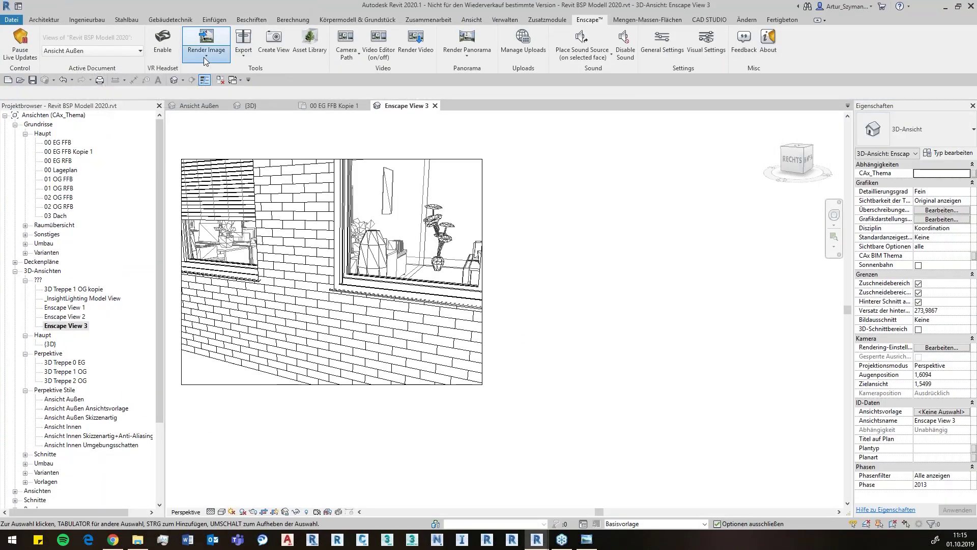
left_click(204, 57)
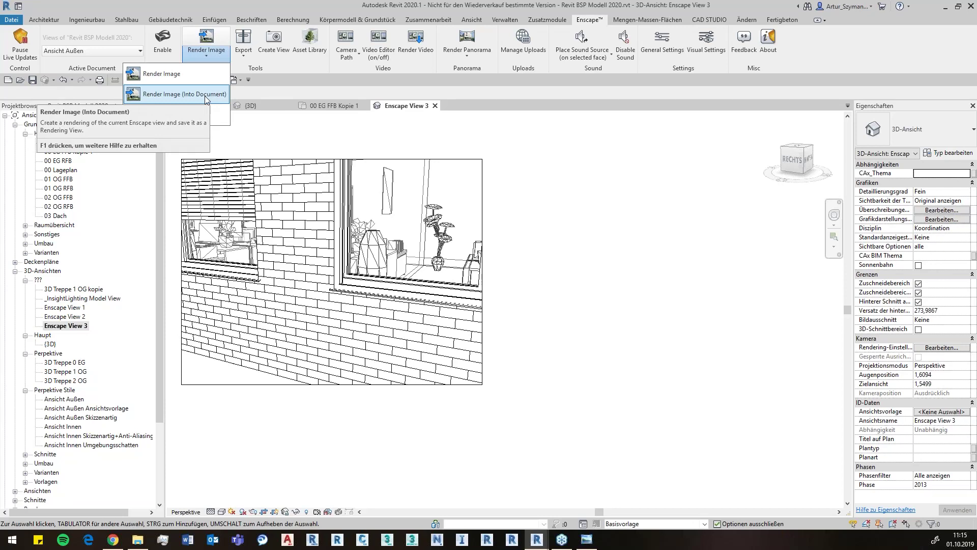
left_click(205, 95)
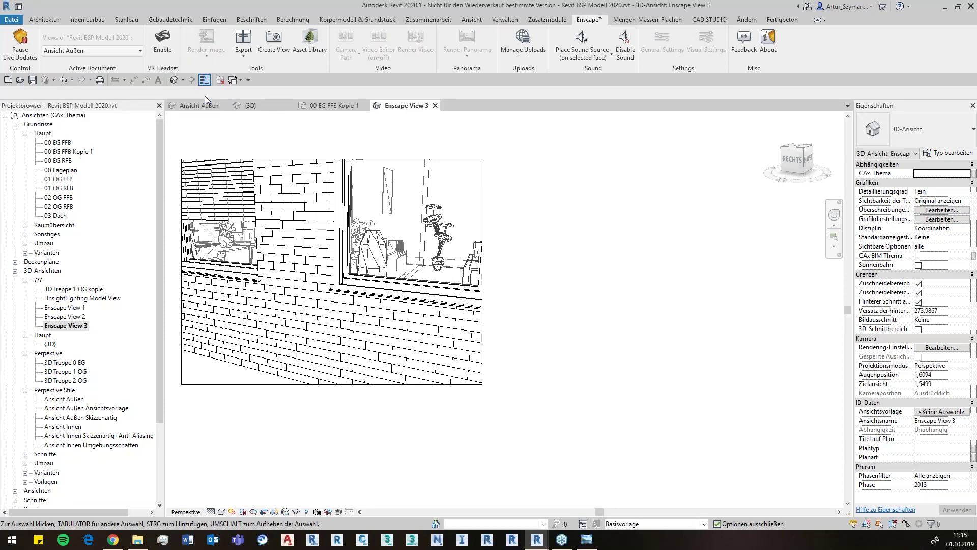
left_click_drag(161, 219, 151, 320)
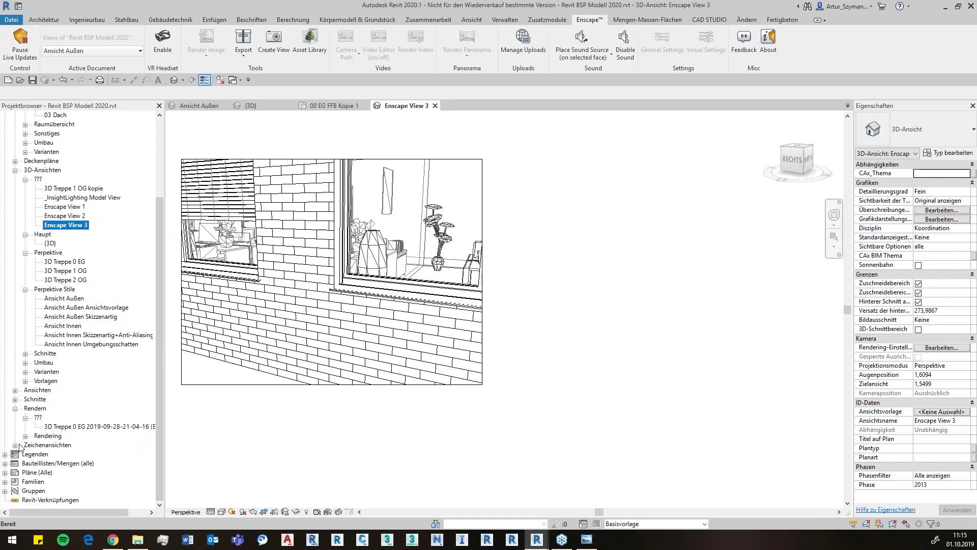
left_click(24, 436)
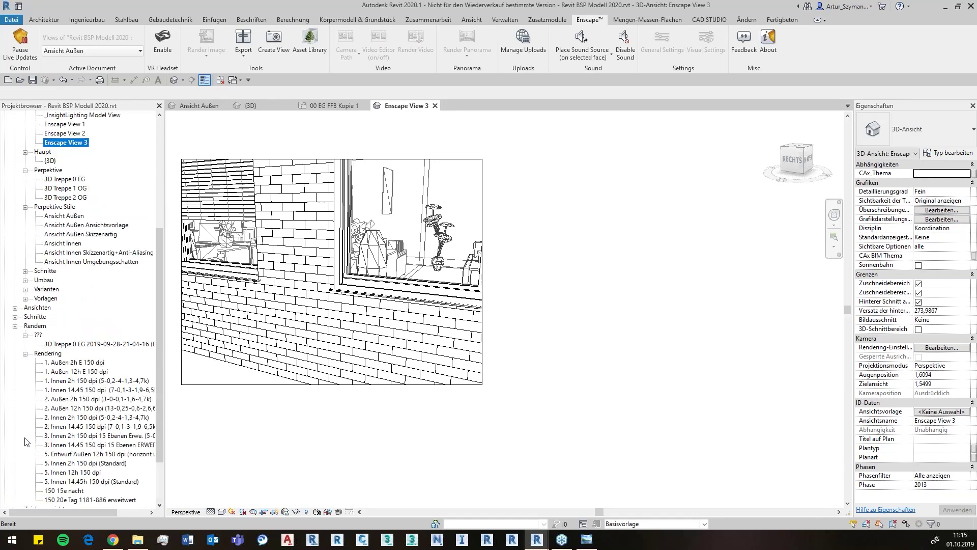
left_click(25, 354)
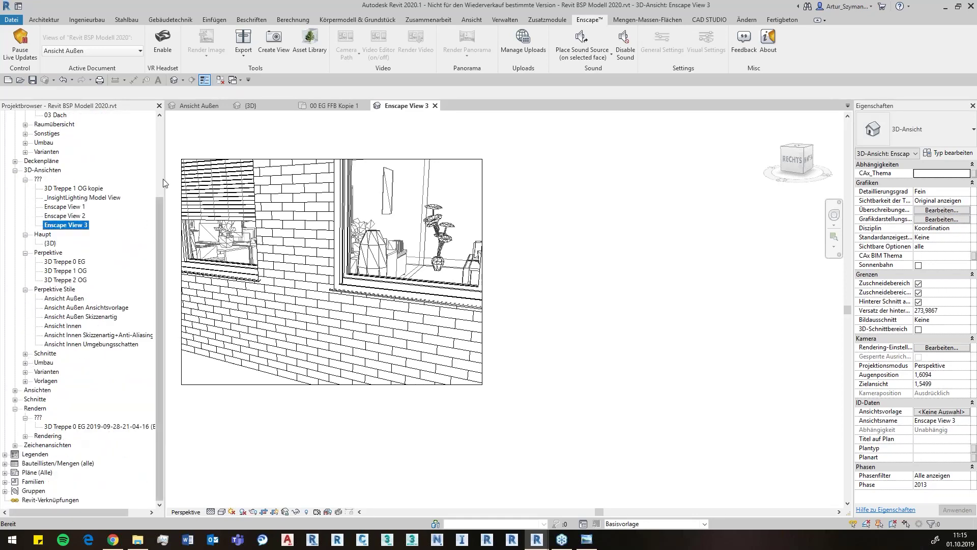
double_click(581, 4)
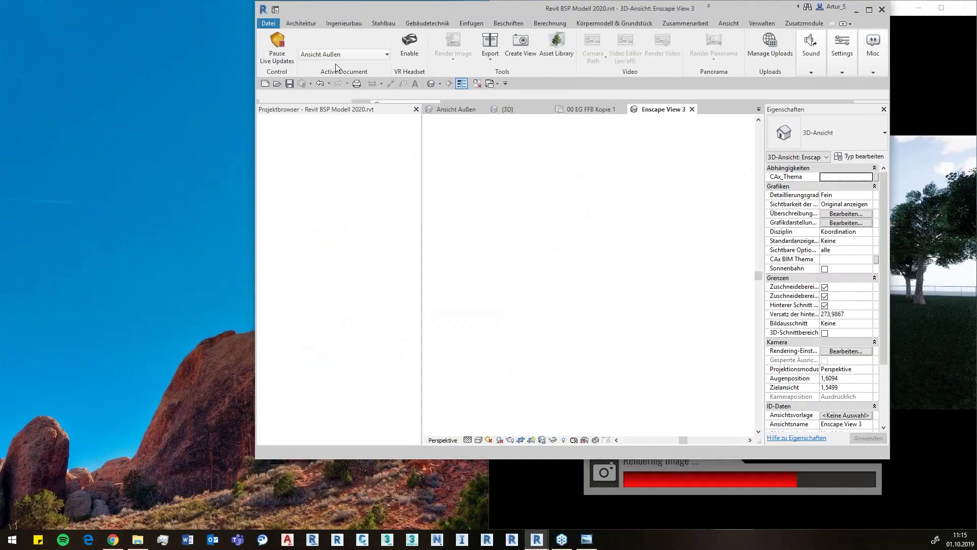
left_click_drag(330, 67, 334, 21)
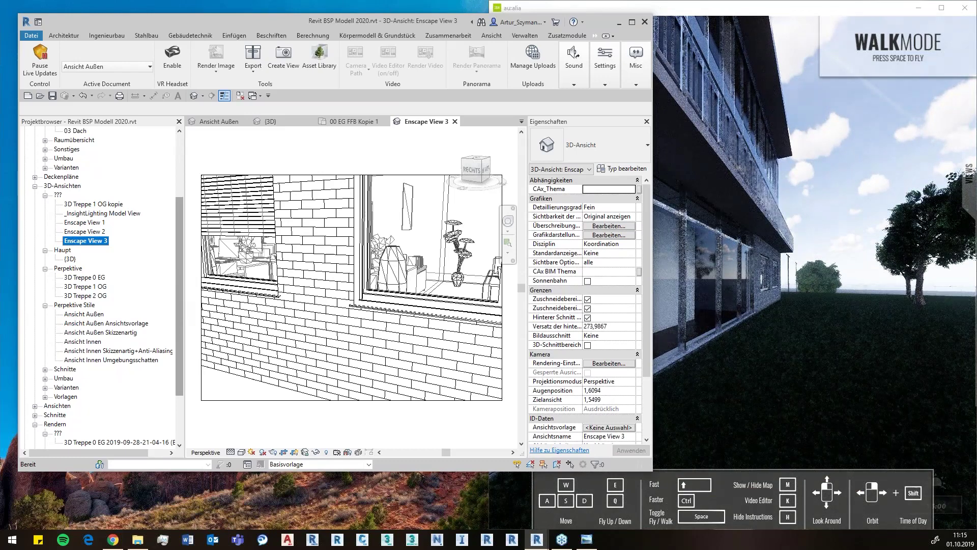
scroll(168, 284, "down", 4)
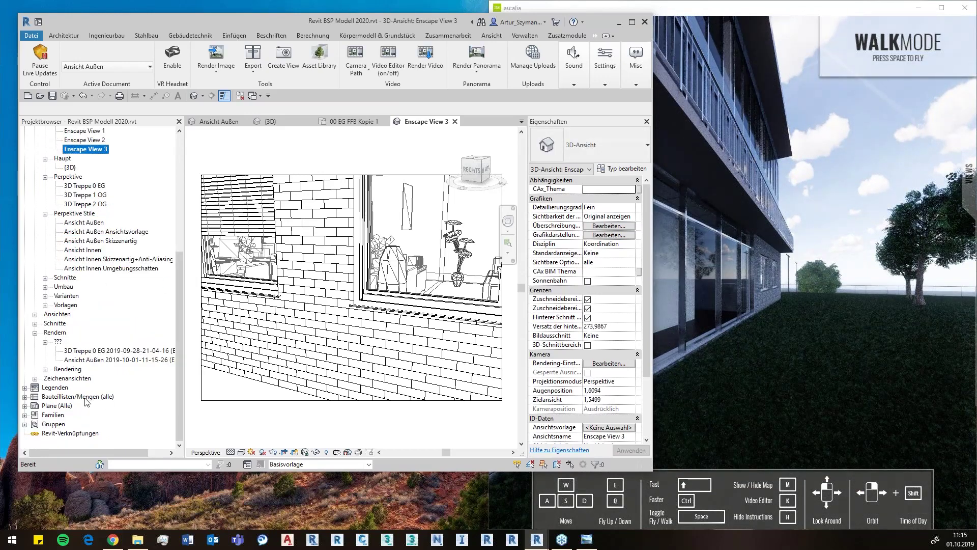
double_click(105, 361)
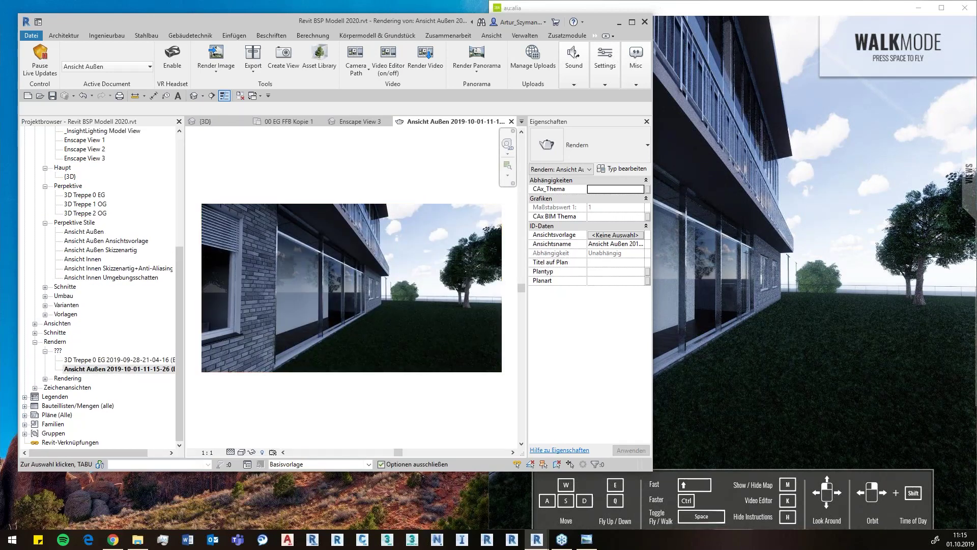
double_click(223, 21)
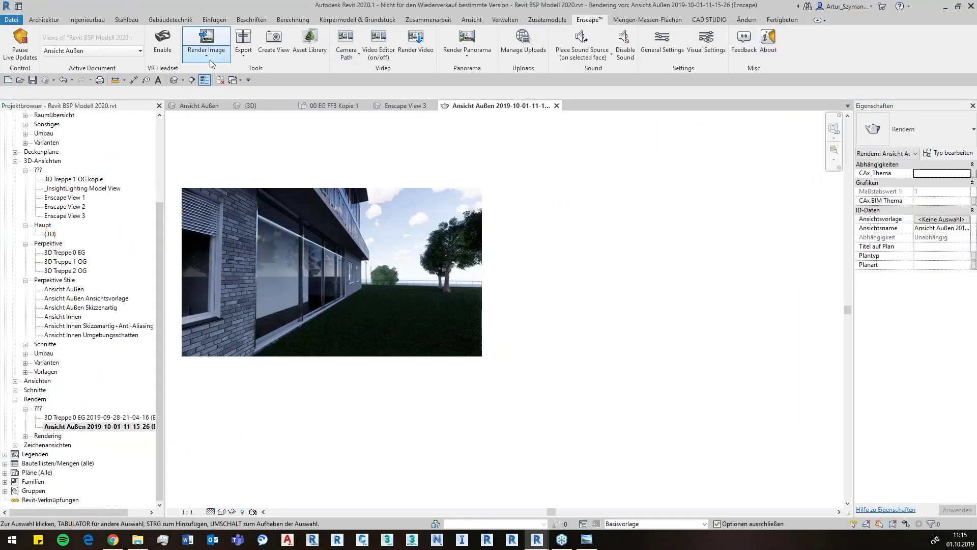
Step: Review the Enscape Render Image and Export dropdown options without changing anything
left_click(210, 60)
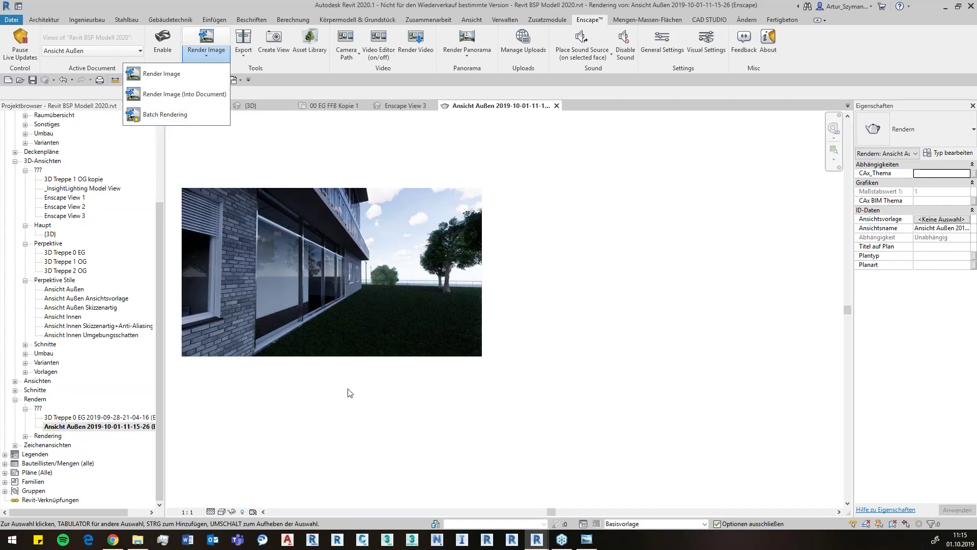
left_click(260, 170)
left_click(248, 58)
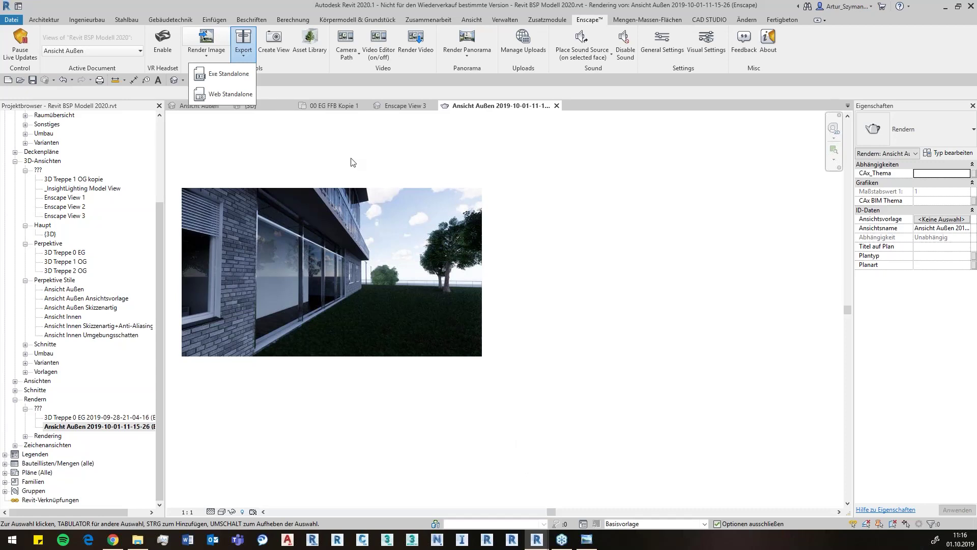
left_click(290, 82)
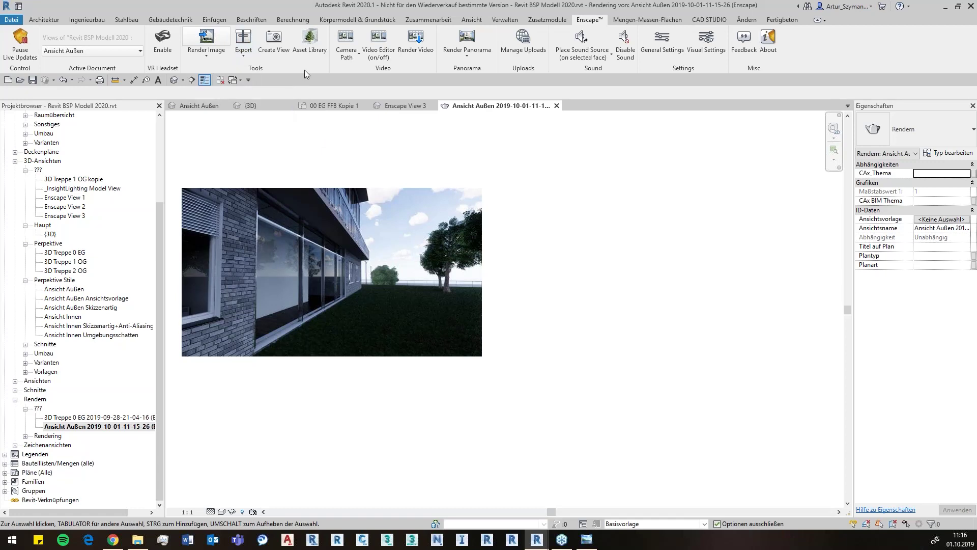
Step: Close the rendering and Enscape View 3 tabs, returning to the 3D site view, and launch the Asset Library
left_click(557, 107)
left_click(441, 106)
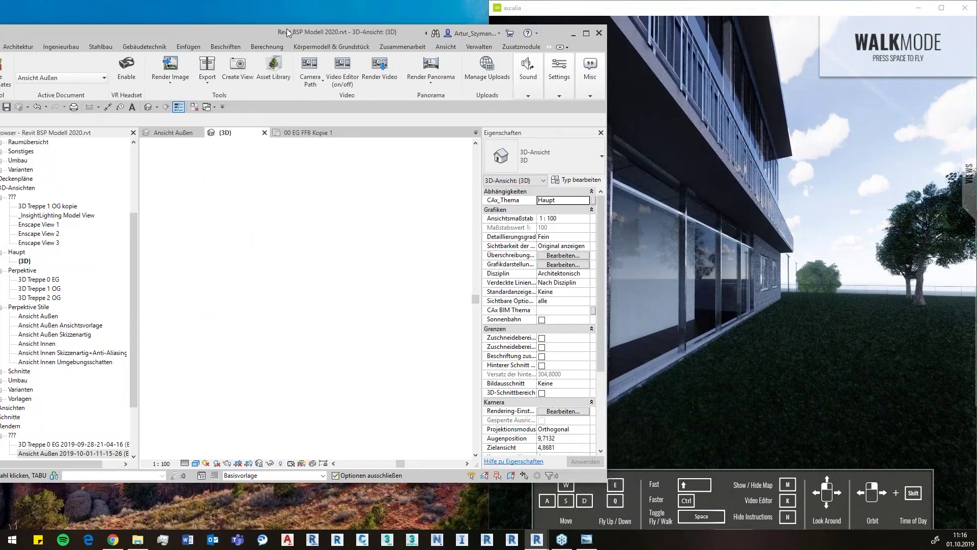
left_click(270, 68)
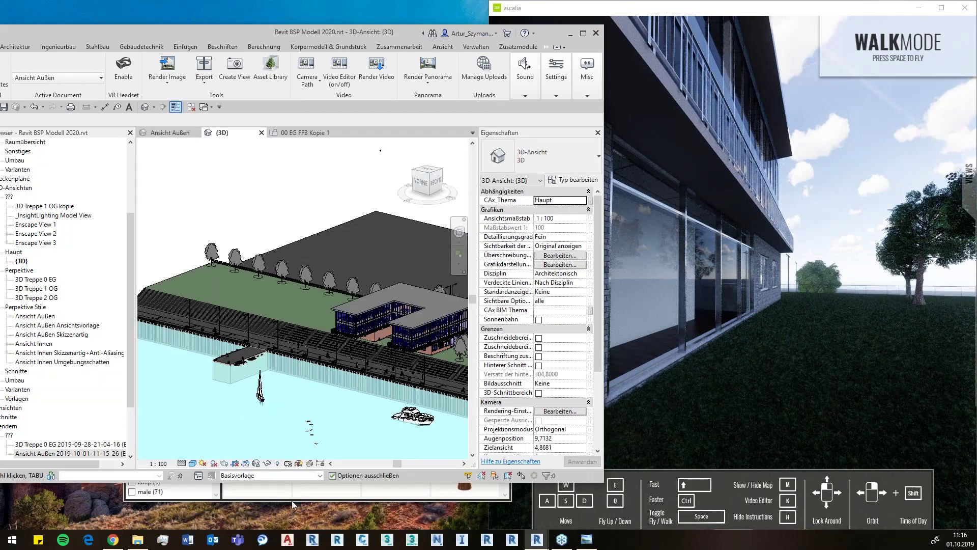
Step: Bring the Enscape Asset Library forward, reposition it and browse its items
left_click(293, 499)
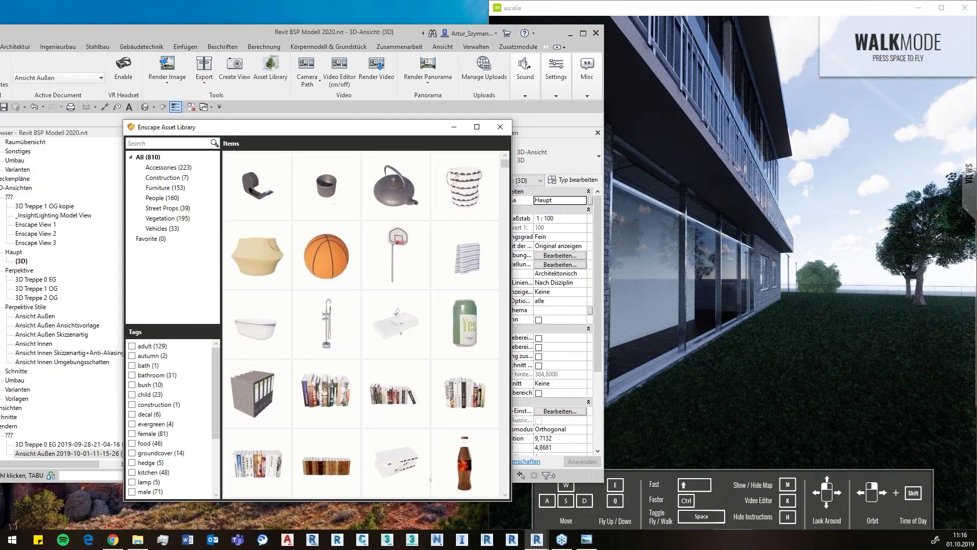
left_click_drag(358, 132, 345, 100)
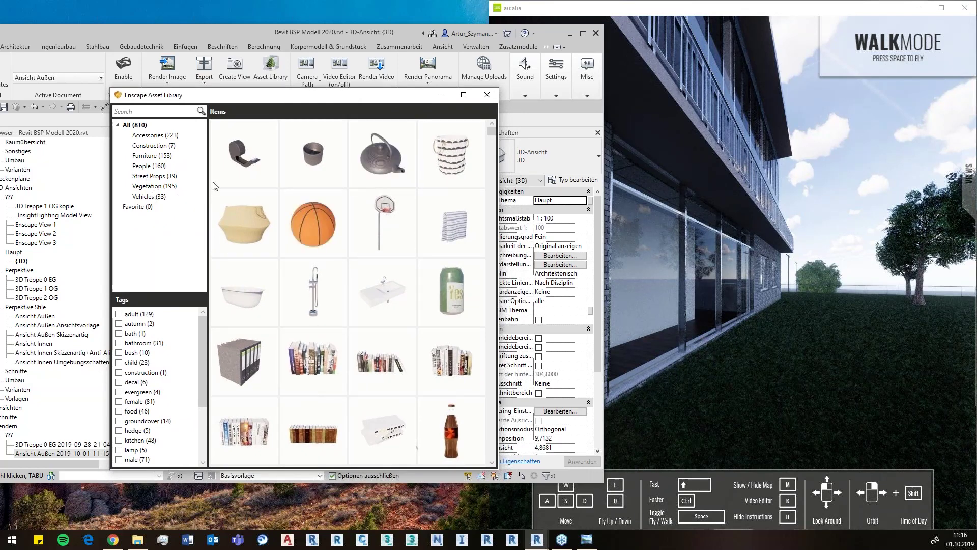
scroll(382, 290, "down", 1)
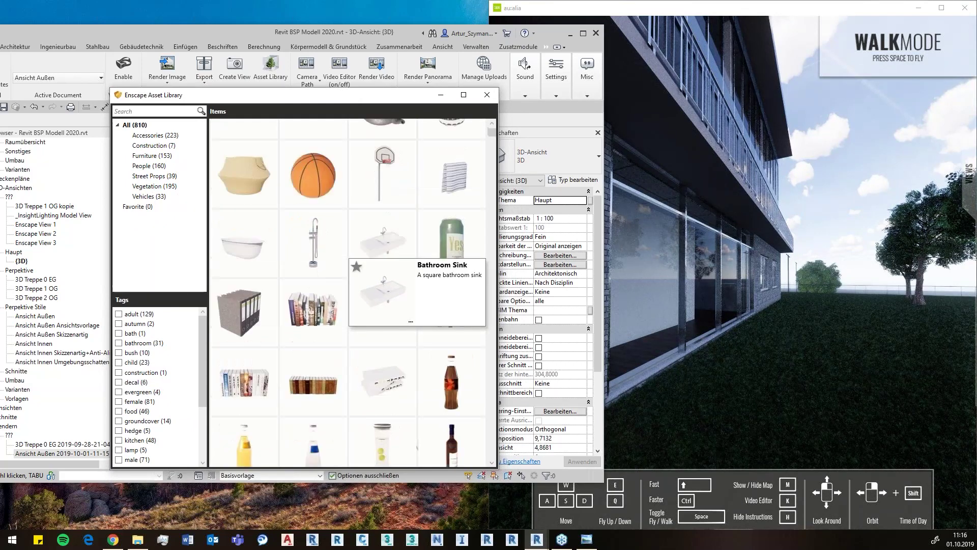
scroll(382, 290, "down", 1)
scroll(382, 290, "down", 2)
scroll(382, 291, "down", 2)
scroll(382, 290, "down", 1)
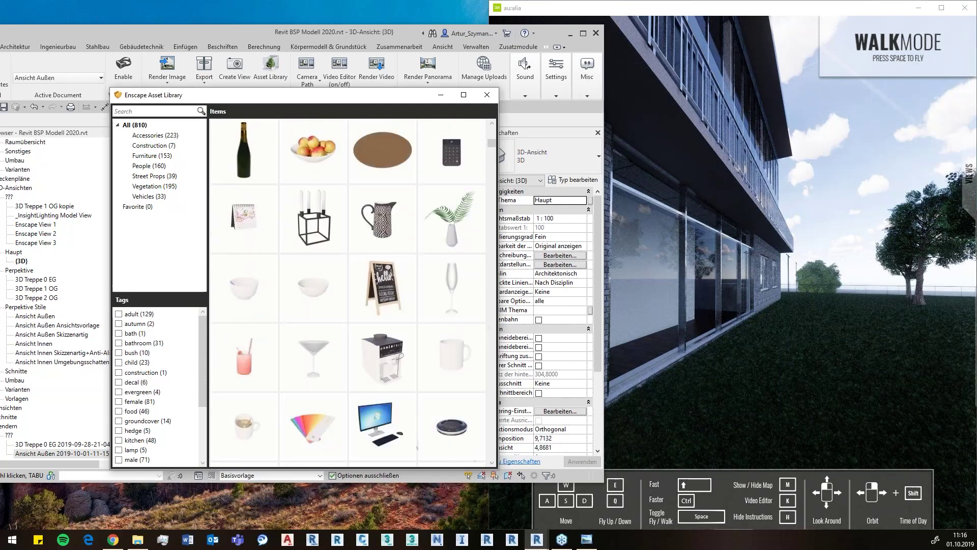
scroll(384, 388, "down", 1)
scroll(384, 388, "up", 1)
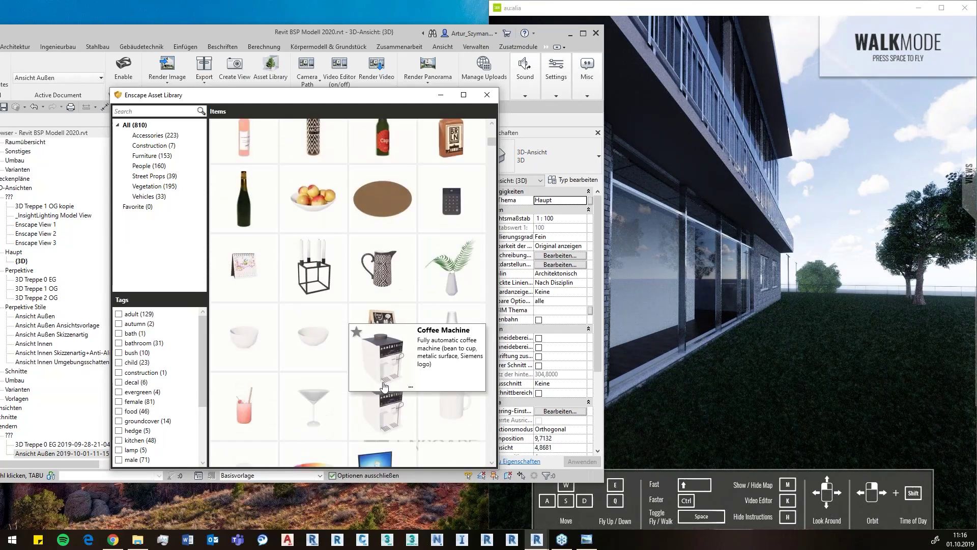
scroll(384, 388, "up", 1)
scroll(384, 388, "up", 1)
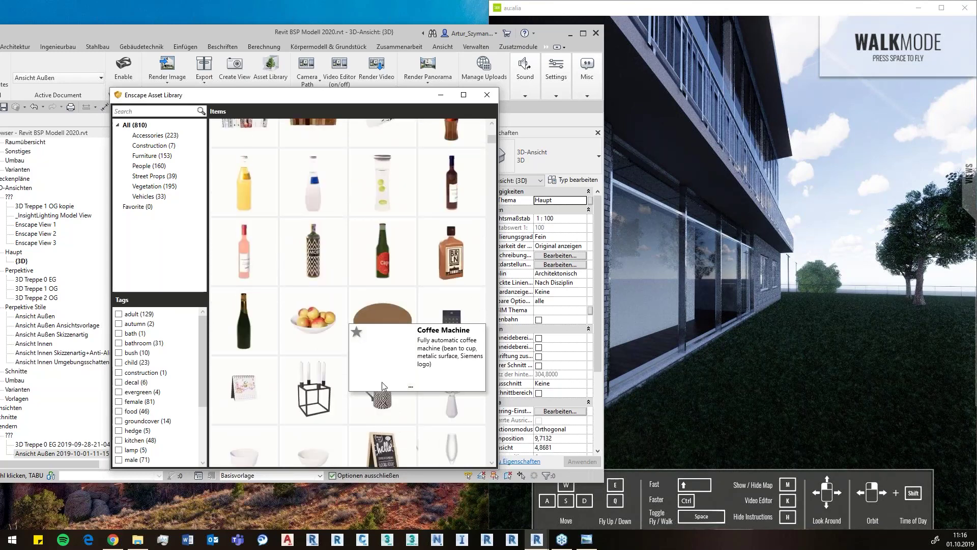
Step: Filter the library to Vehicles, then People, and move it beside the model
left_click(149, 196)
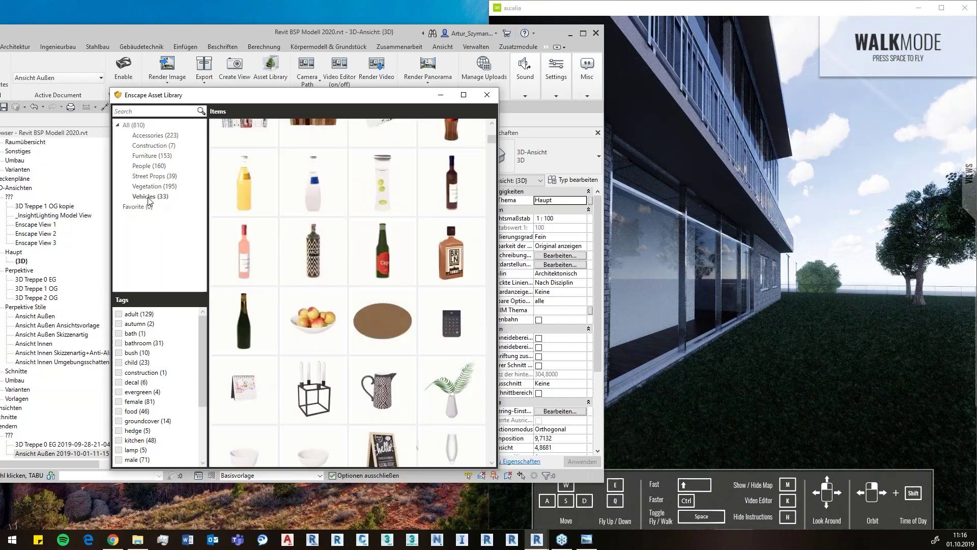
left_click(155, 166)
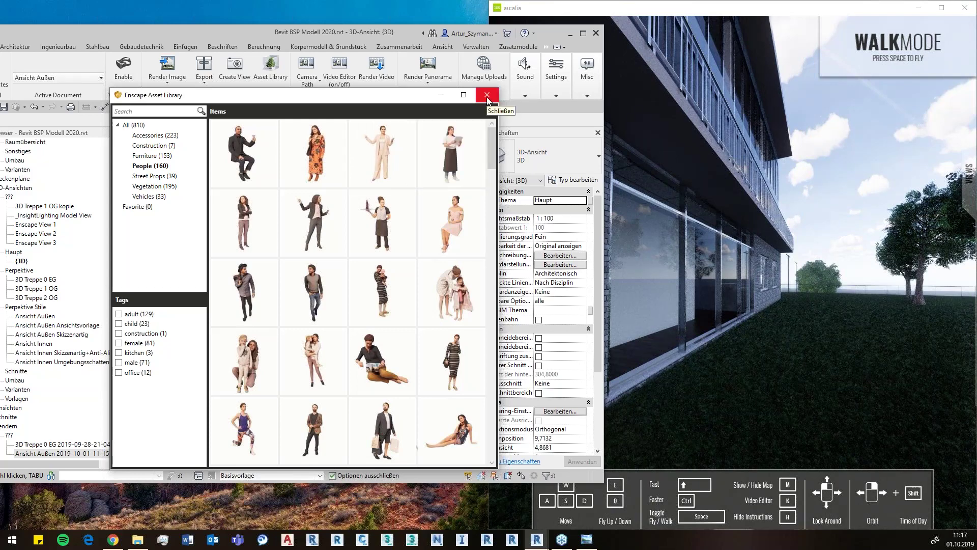
left_click_drag(384, 99, 686, 66)
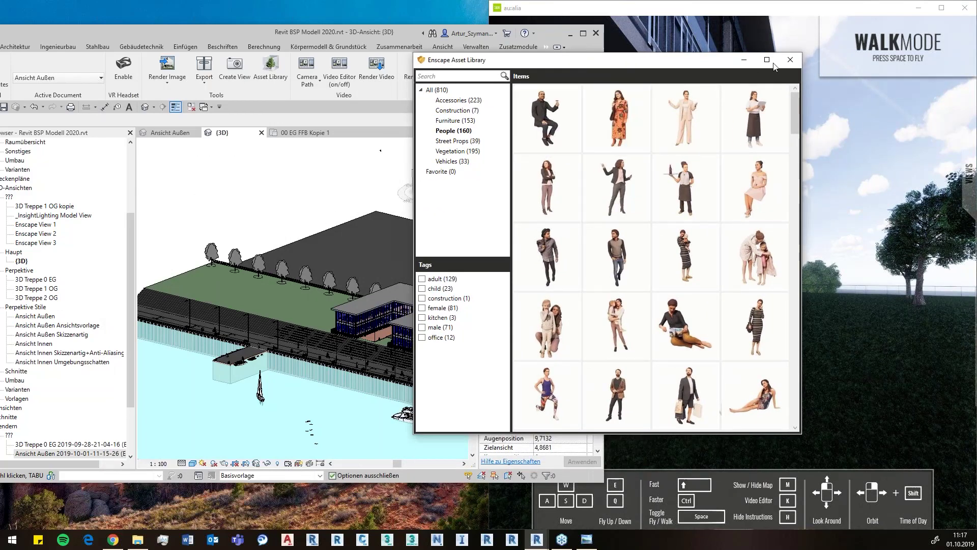
Step: Close the Asset Library and show the 00 EG FFB Kopie 1 floor plan full-screen, zoomed onto the site
left_click(791, 60)
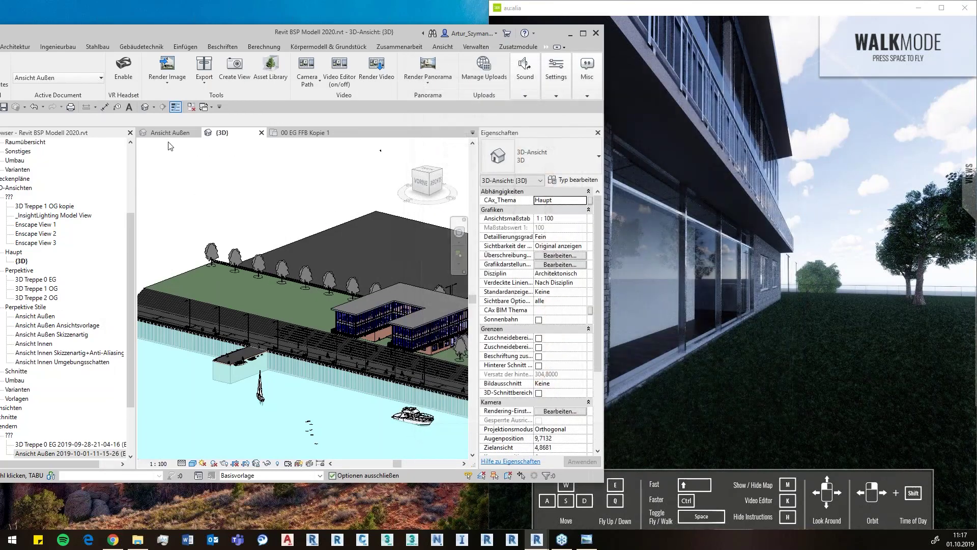
left_click(305, 134)
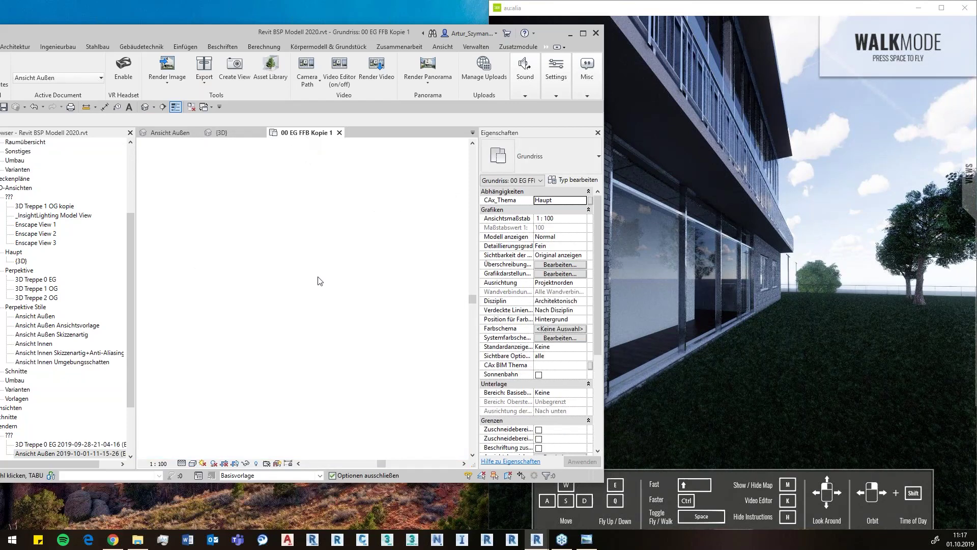
left_click(584, 34)
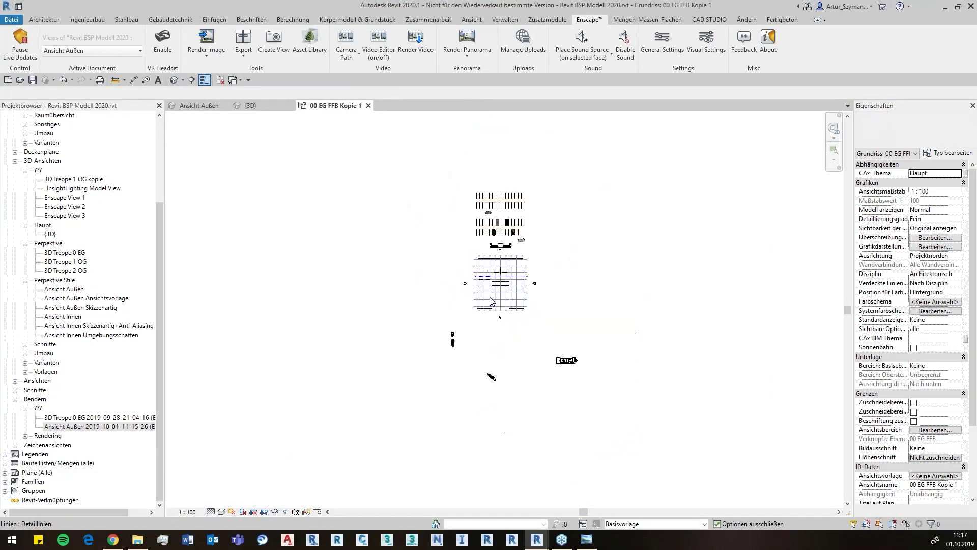
scroll(493, 299, "up", 4)
middle_click_drag(615, 273, 586, 249)
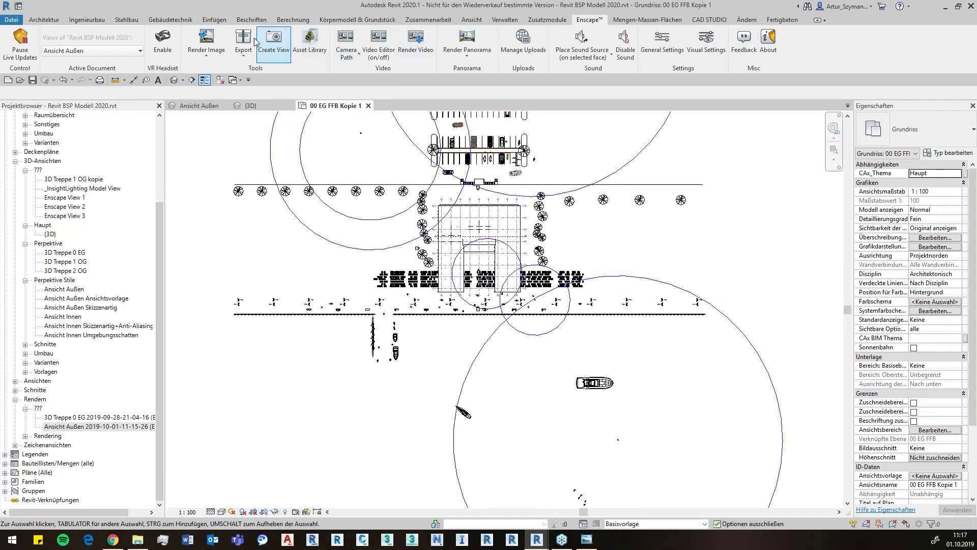
Step: Place a Basket Ball asset from the library to the right of the building
left_click(309, 43)
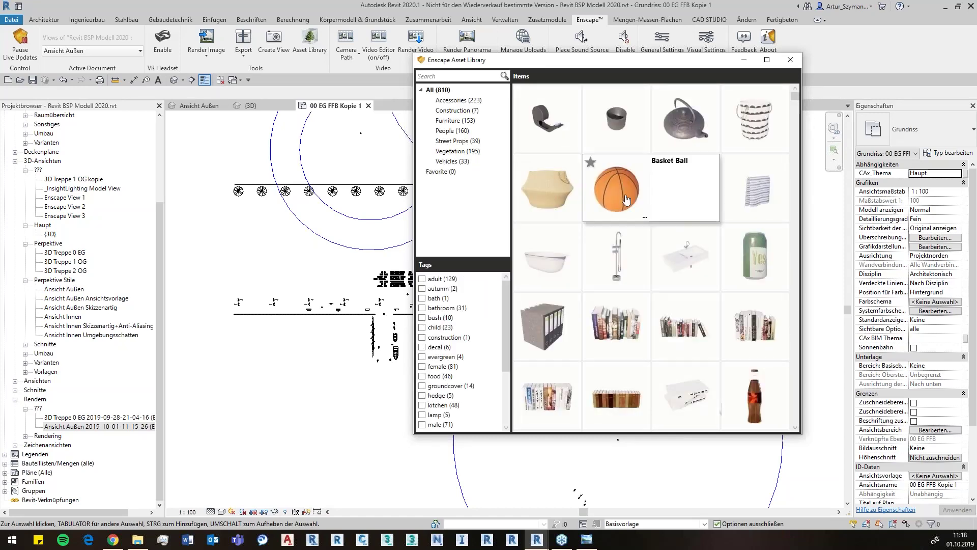
left_click(627, 199)
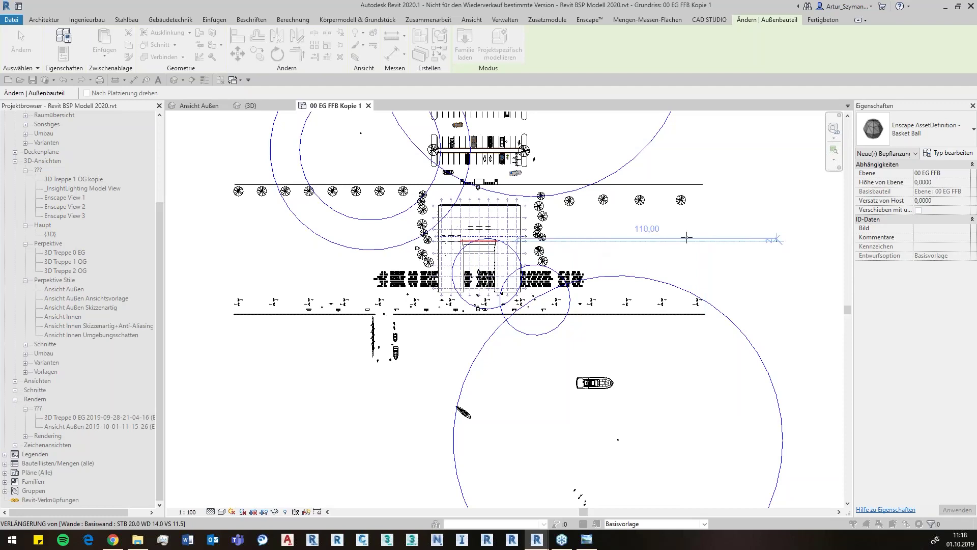
left_click(618, 243)
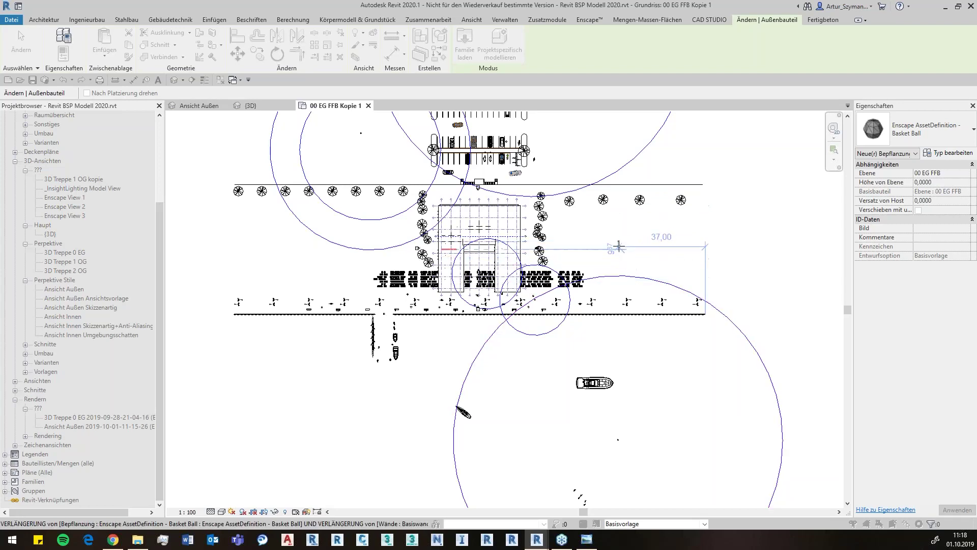
key("Escape")
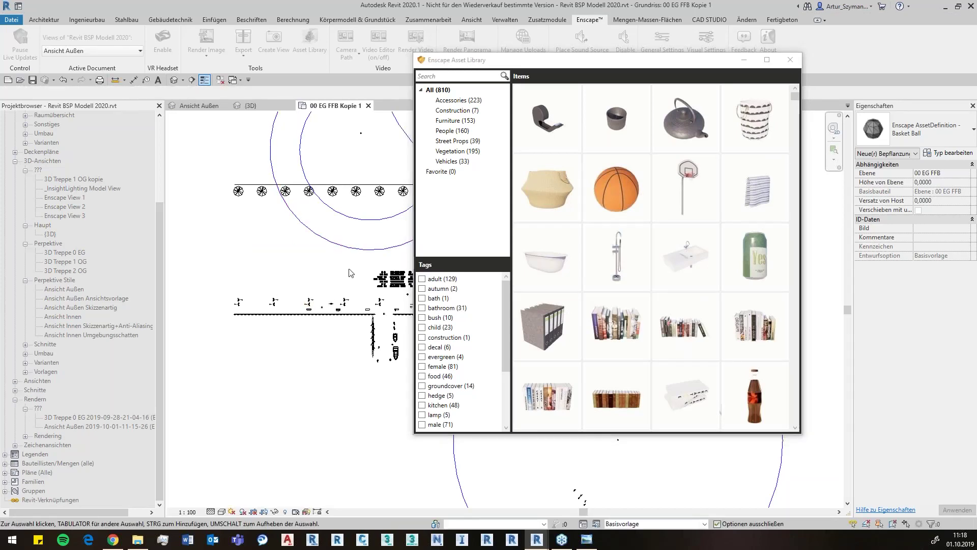
left_click(243, 265)
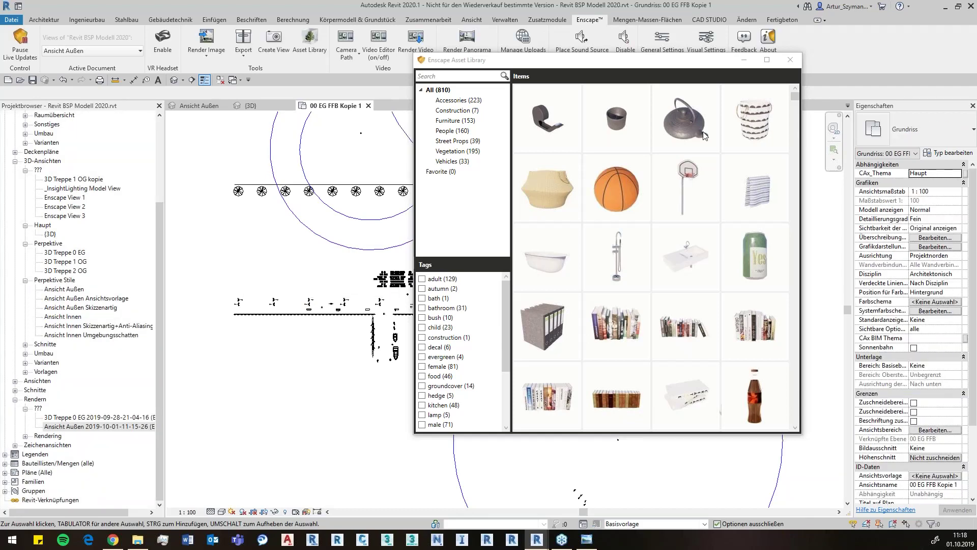
Step: Close the library, pause Enscape live updates and select the placed basketball
left_click(789, 61)
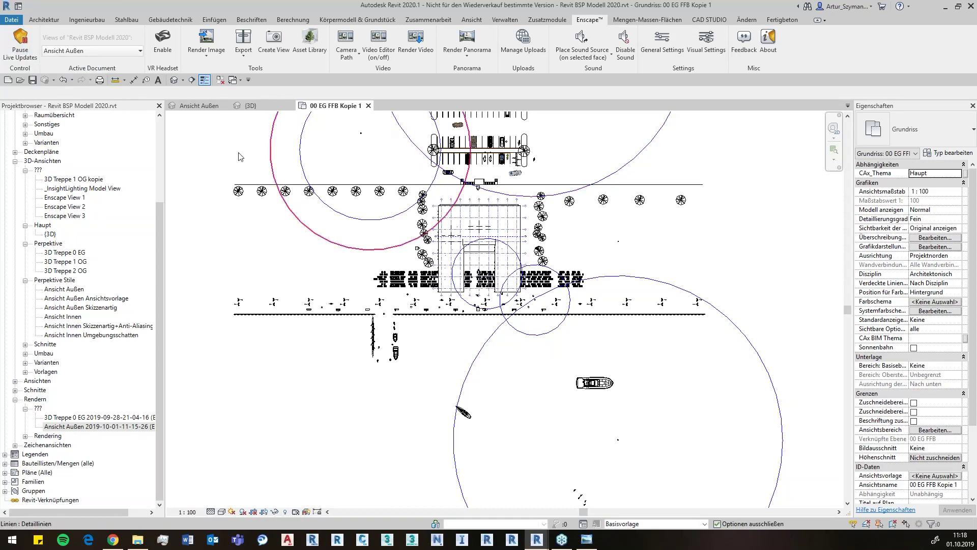
left_click(18, 40)
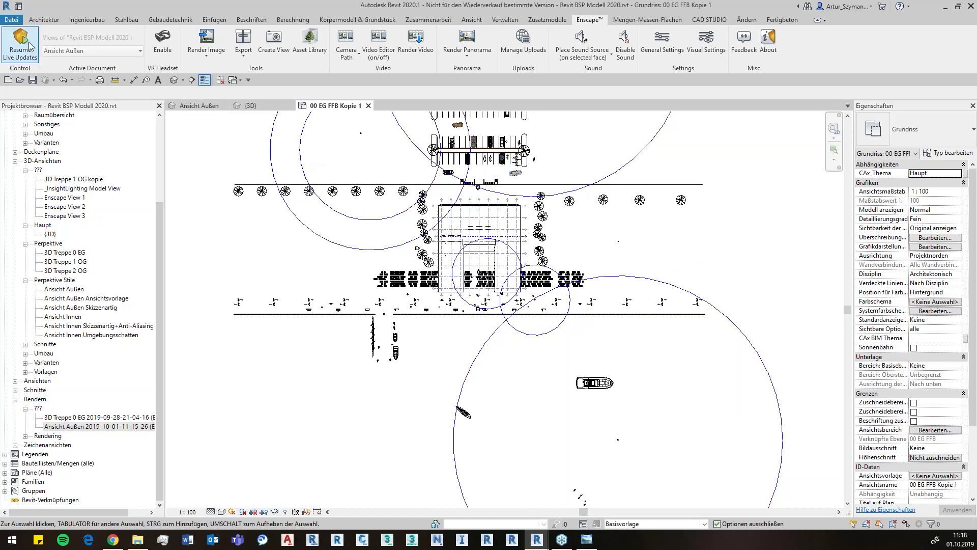
left_click(618, 243)
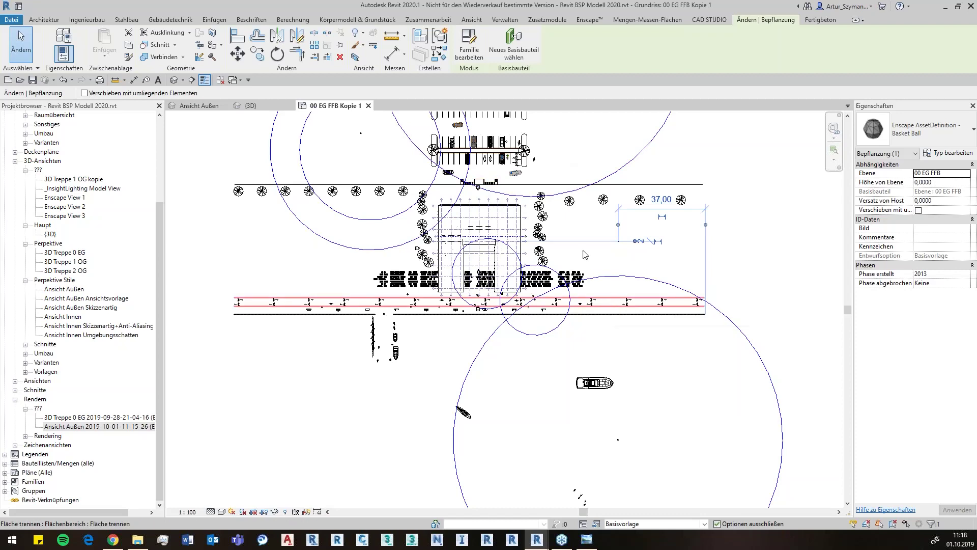
Step: Make the Basket Ball family work-plane based and reload it, overwriting the existing version
left_click(469, 51)
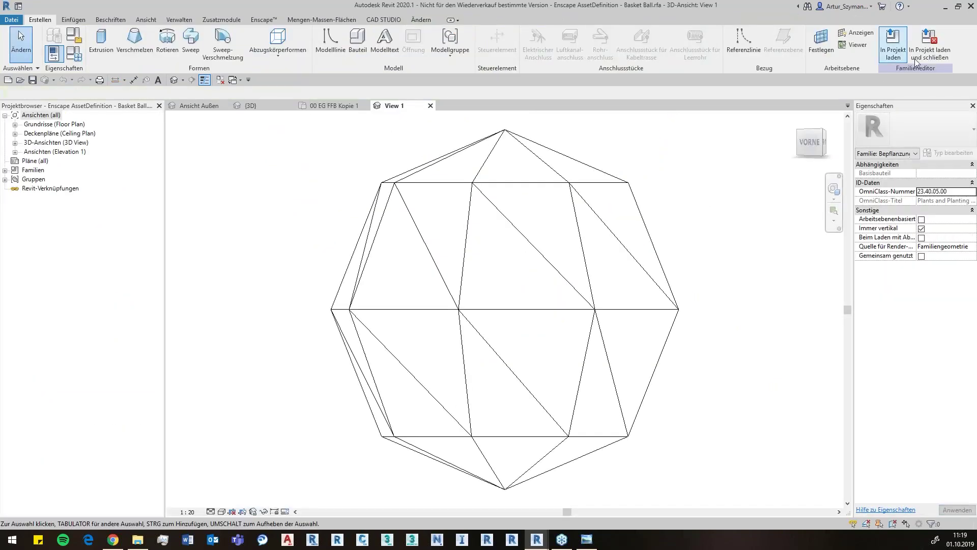
left_click(916, 61)
left_click(921, 219)
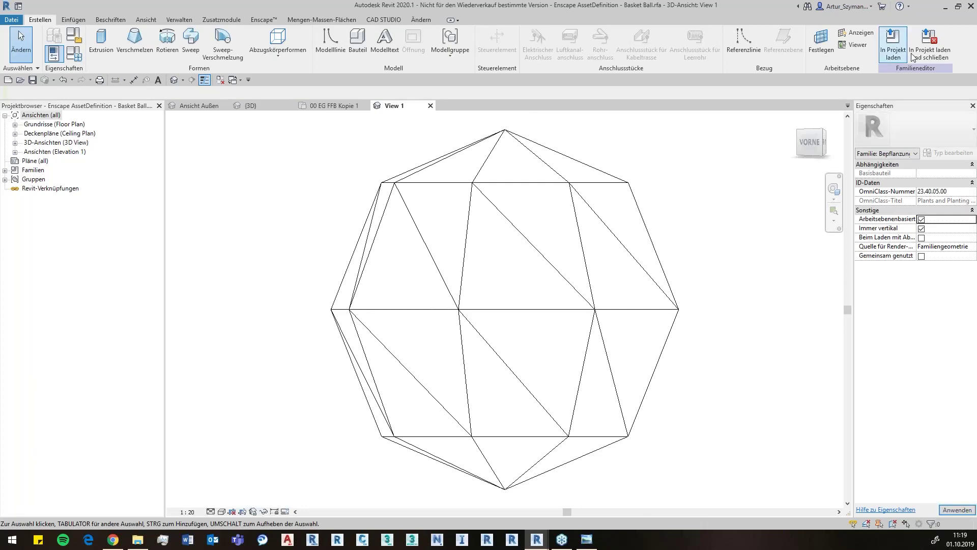
left_click(930, 45)
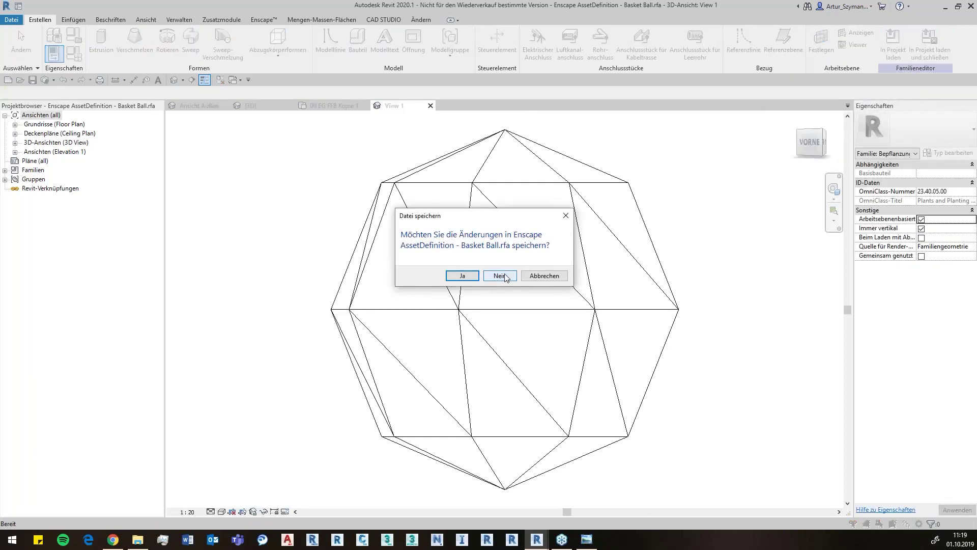
left_click(504, 276)
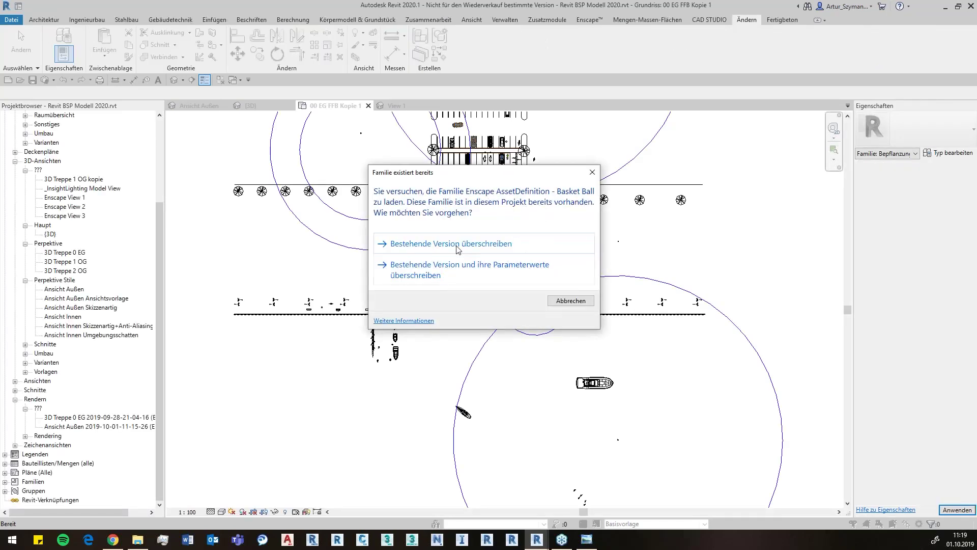
left_click(457, 244)
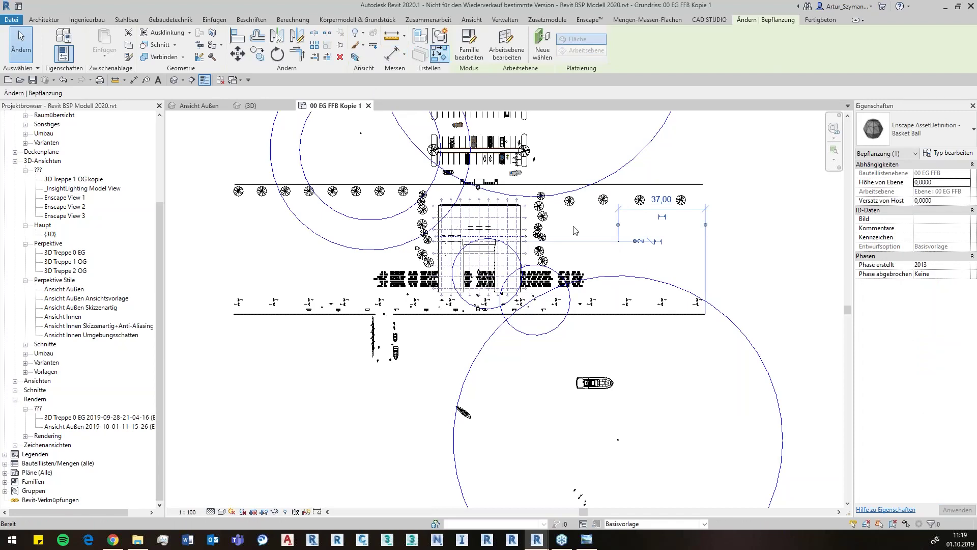
Step: Start placing another Basket Ball with CS, then cancel back to modify mode
key("c")
key("s")
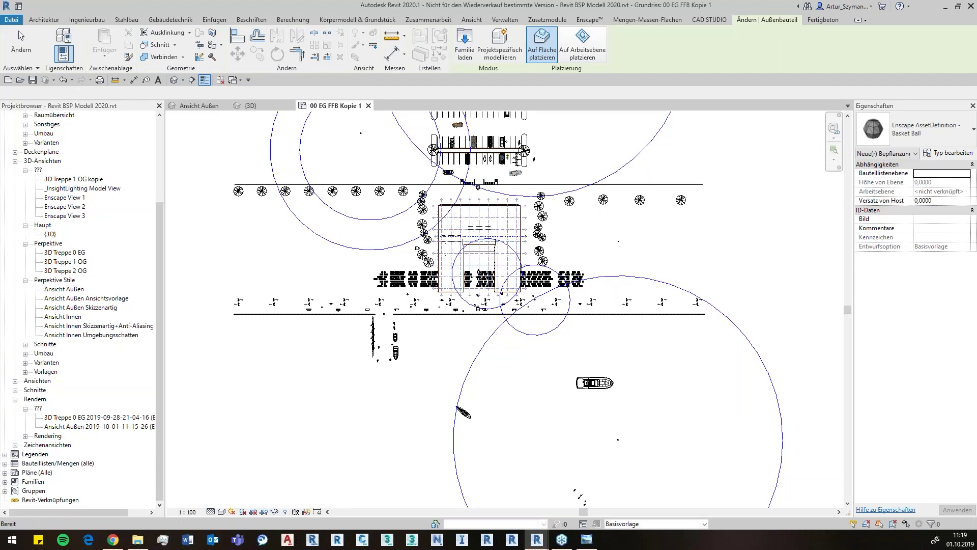
key("Escape")
key("Escape")
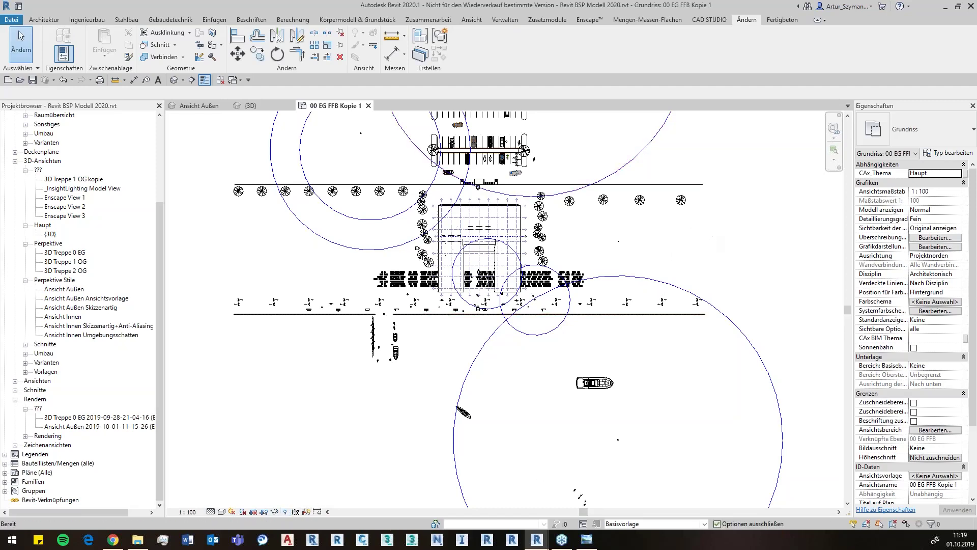
Step: Toggle Reveal Hidden Elements on and off, then select and deselect the basketball
key("r")
key("h")
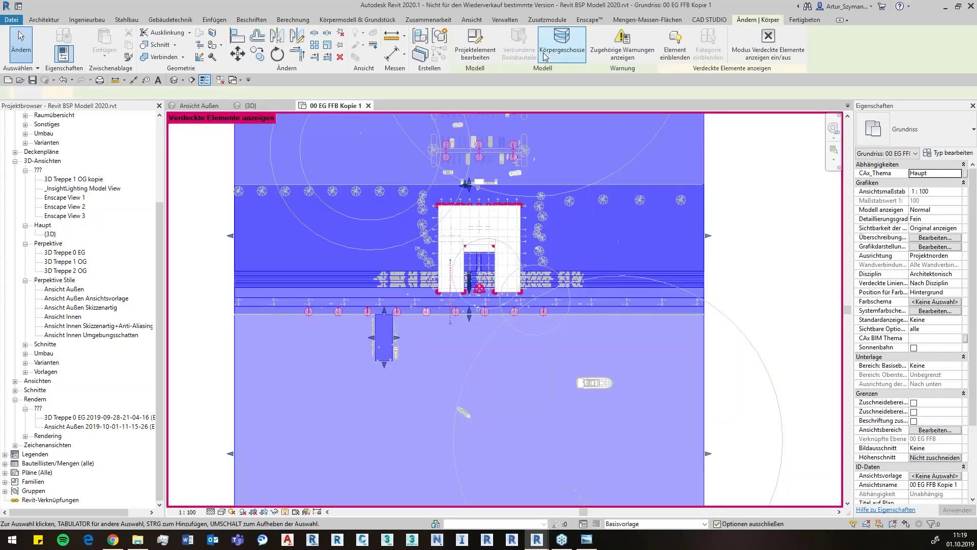
left_click(777, 42)
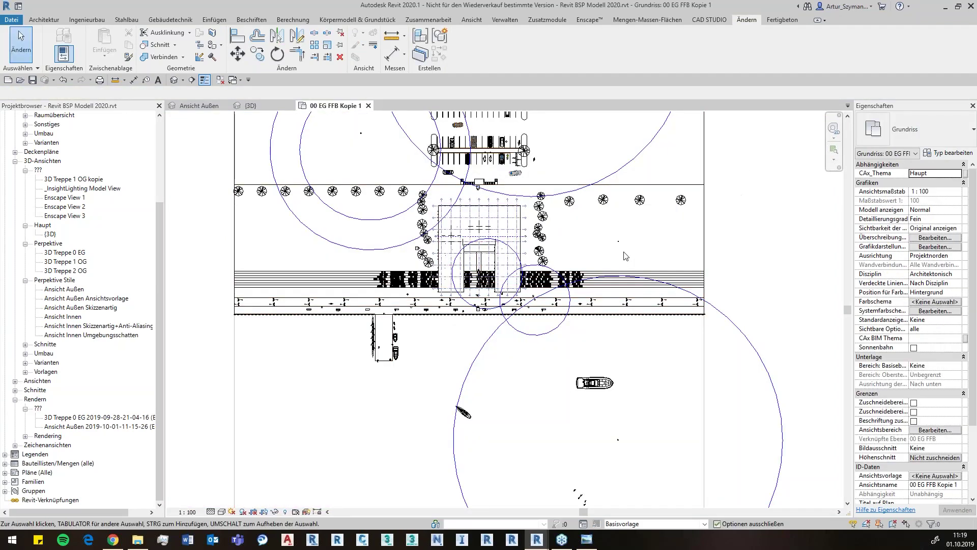
left_click(618, 244)
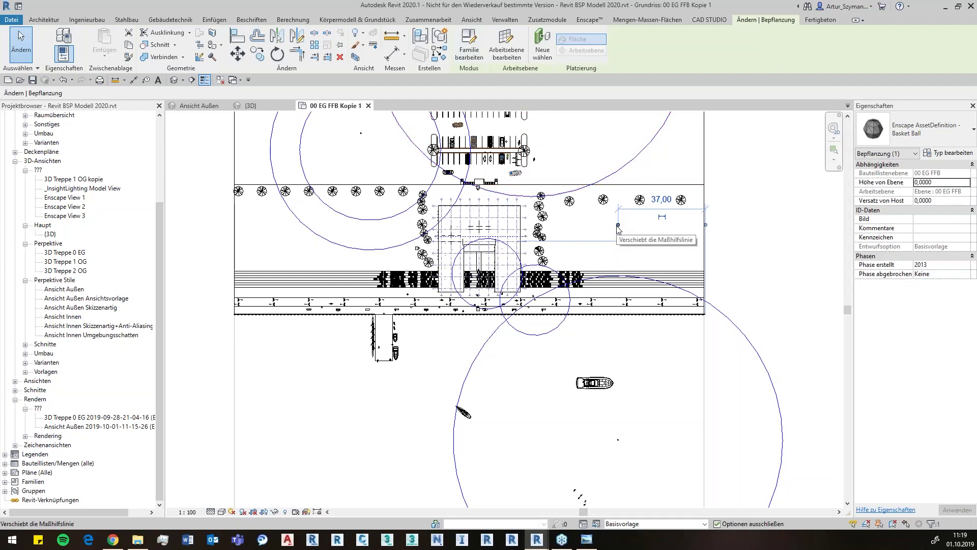
left_click(627, 248)
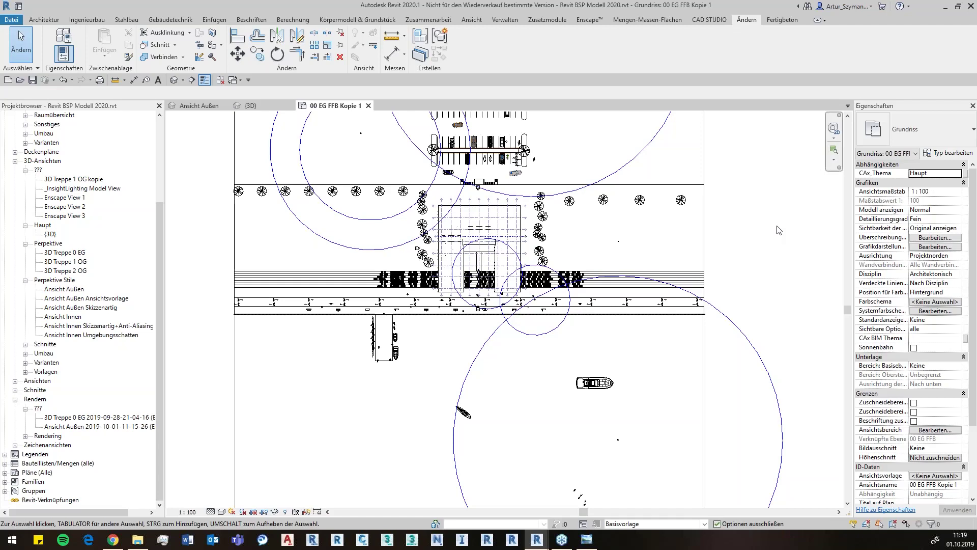
Step: Move the basketball down near the promenade edge and resume Enscape live updates
left_click(590, 20)
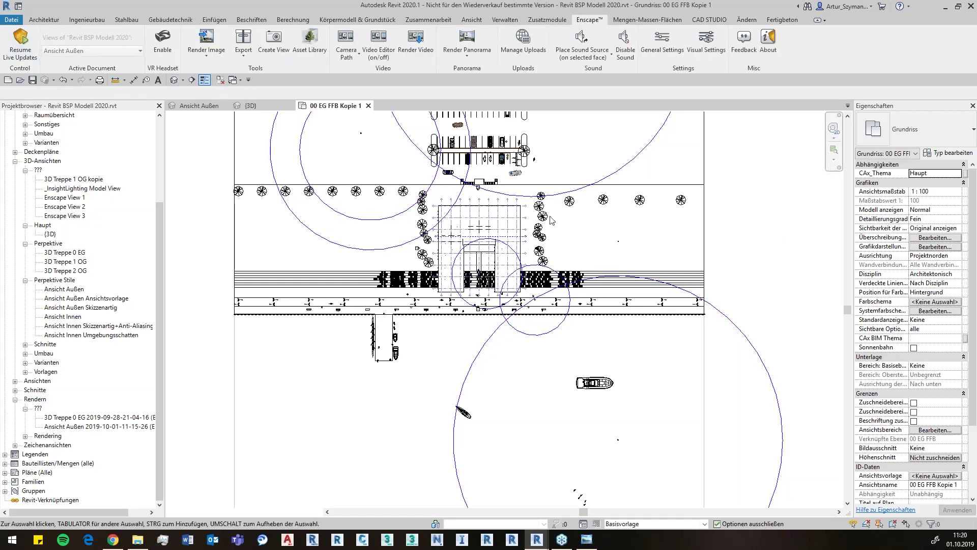
left_click(620, 247)
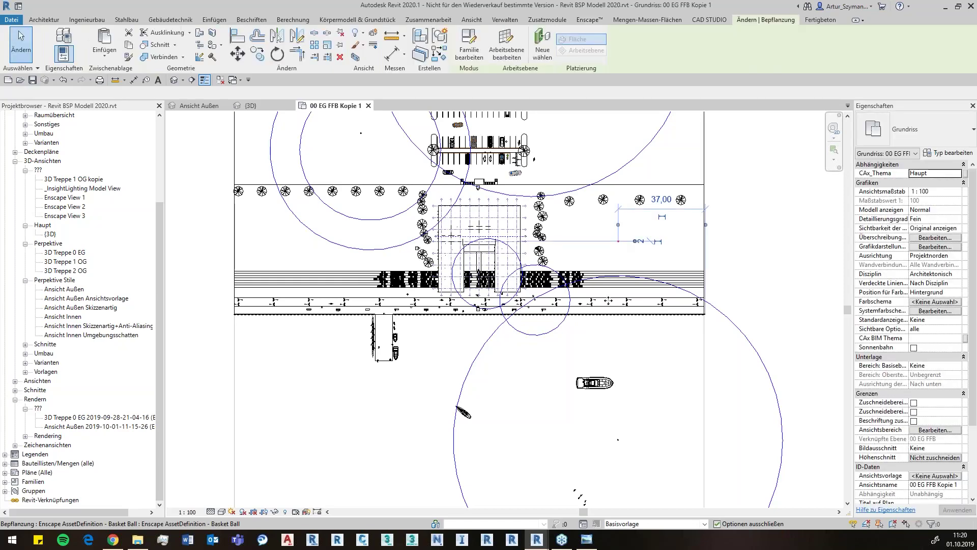
left_click_drag(610, 305, 610, 305)
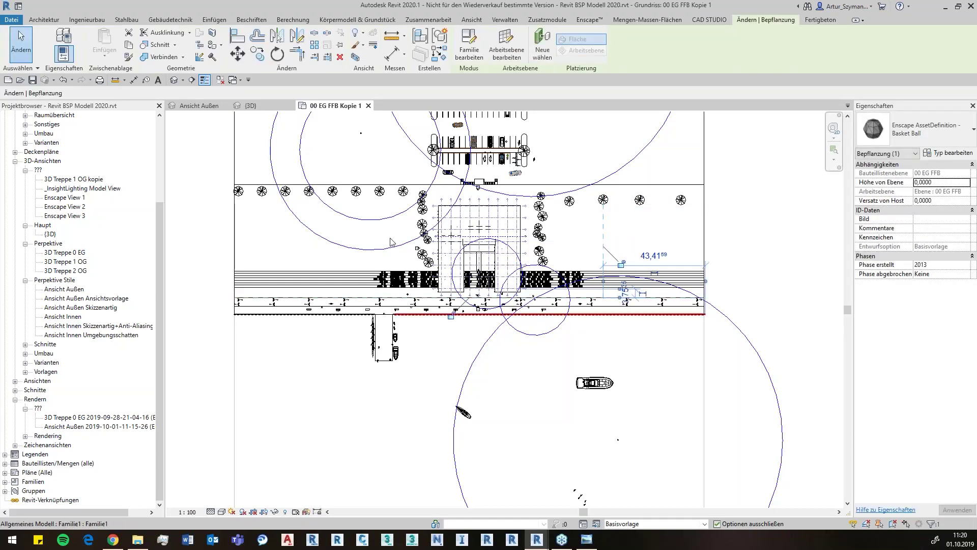
left_click(589, 19)
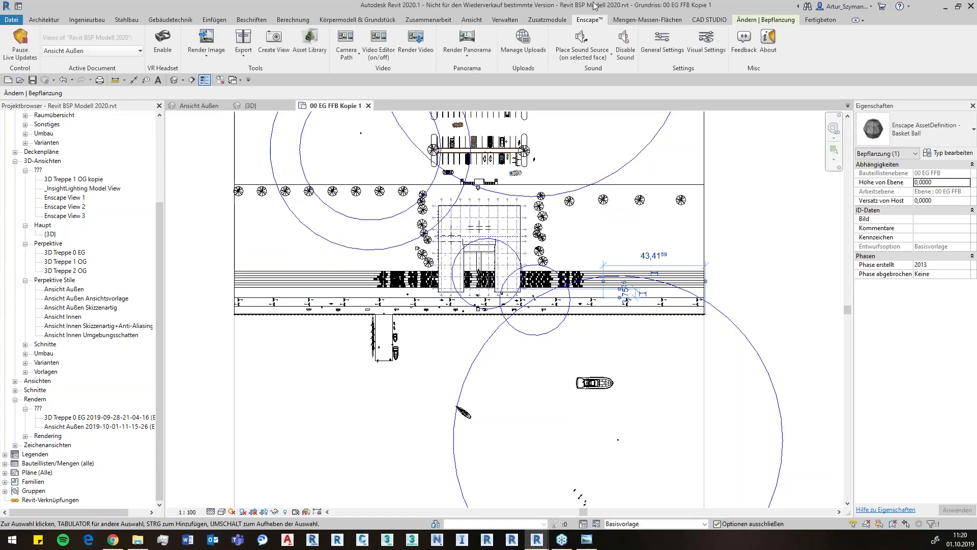
Step: Maximize the Enscape viewer and fly along the promenade up to the office's brick ground floor
double_click(557, 10)
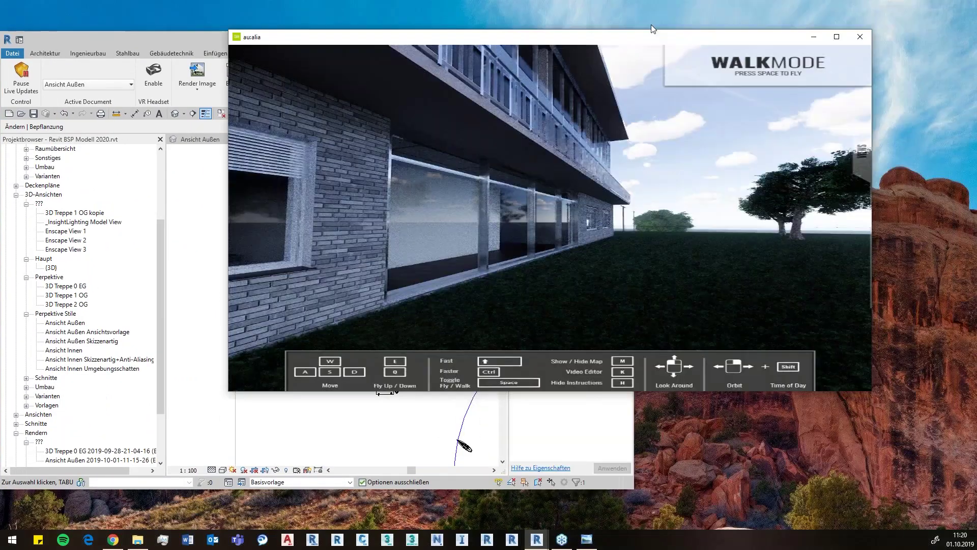
double_click(653, 36)
key("w")
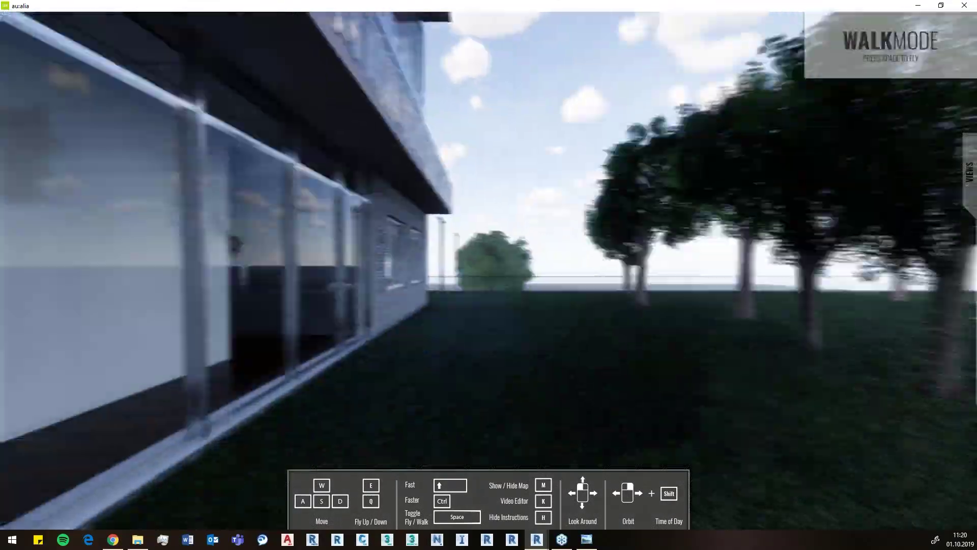
key("space")
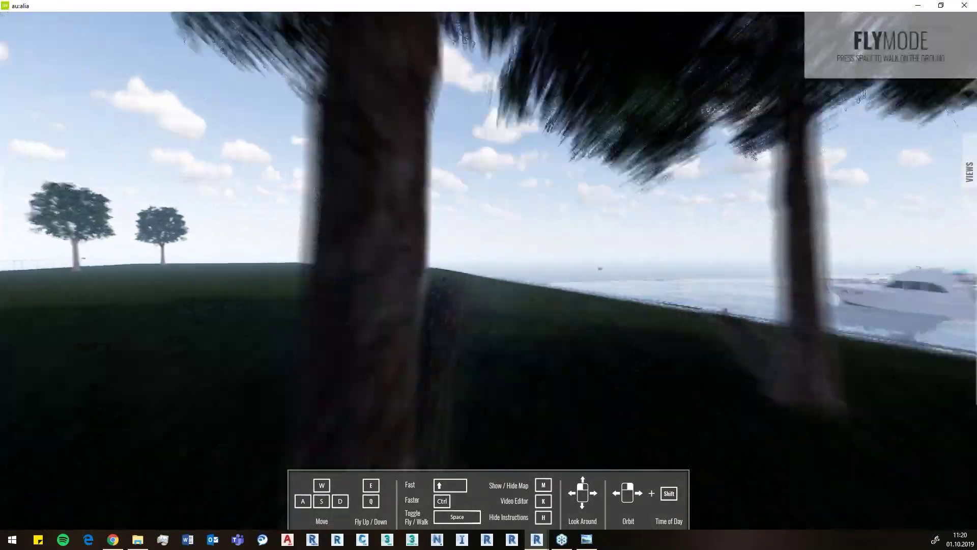
key("w")
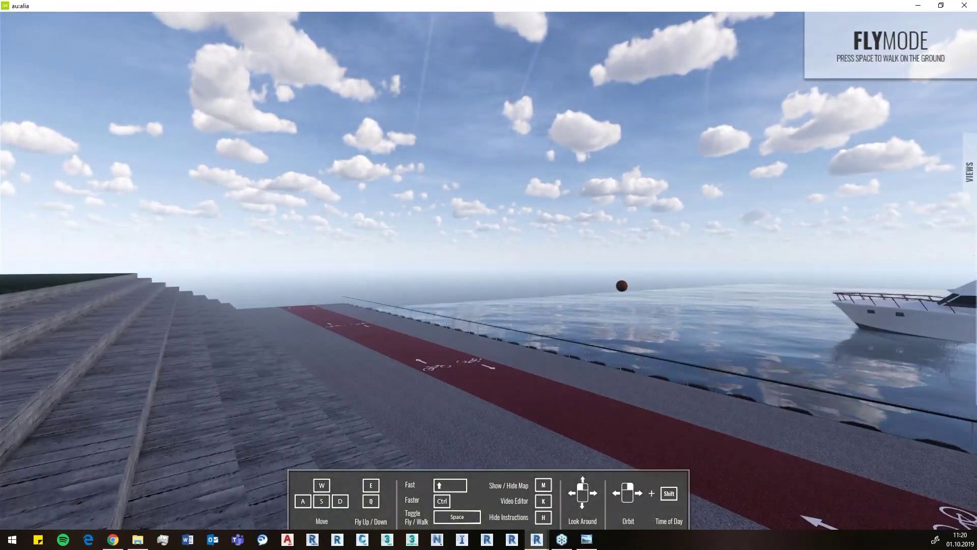
key("w")
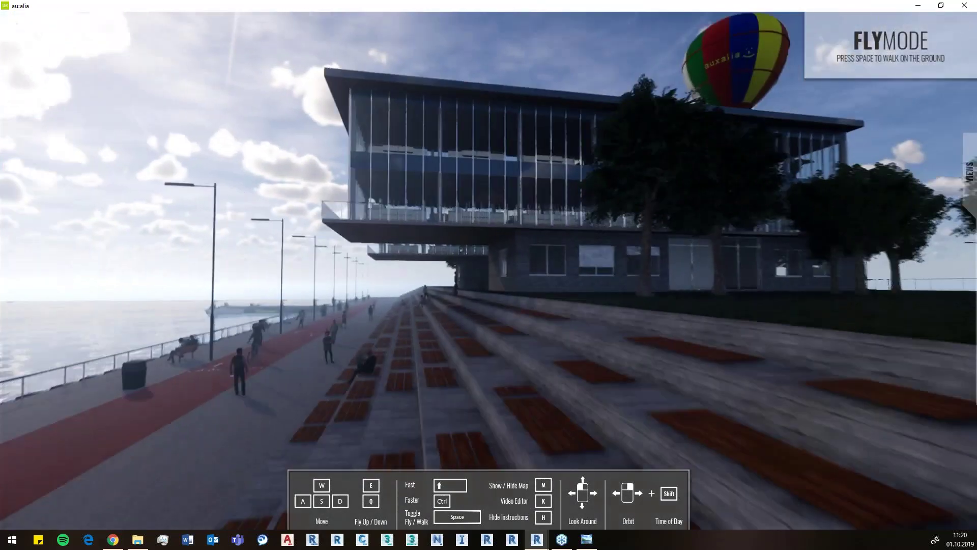
key("w")
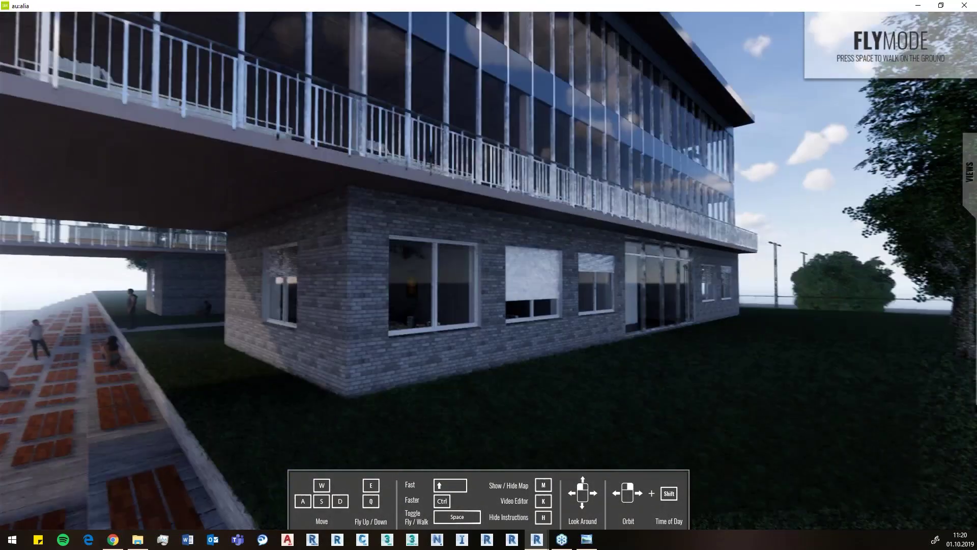
key("w")
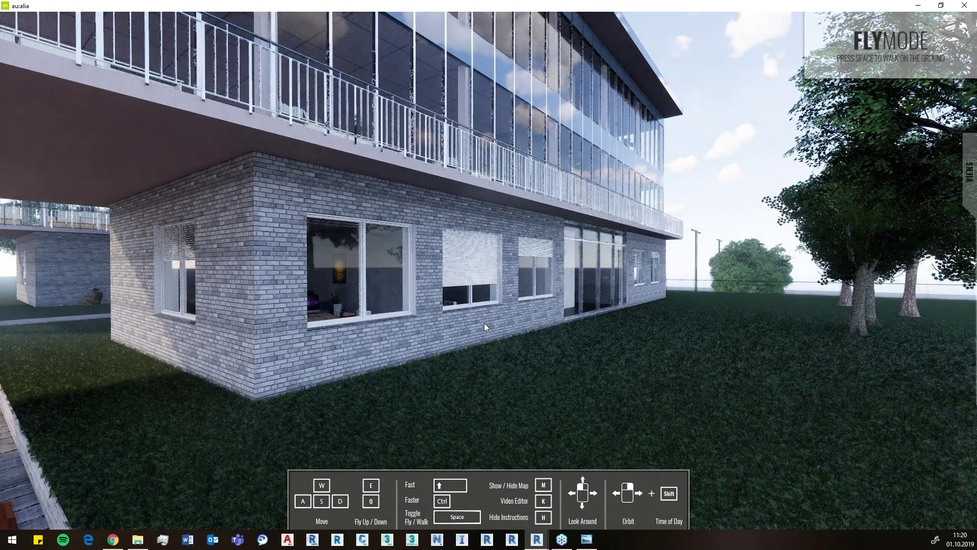
Step: Place Revit's zoomed-in 3D view beside a smaller Enscape window and select the brick exterior wall
left_click_drag(471, 5, 641, 66)
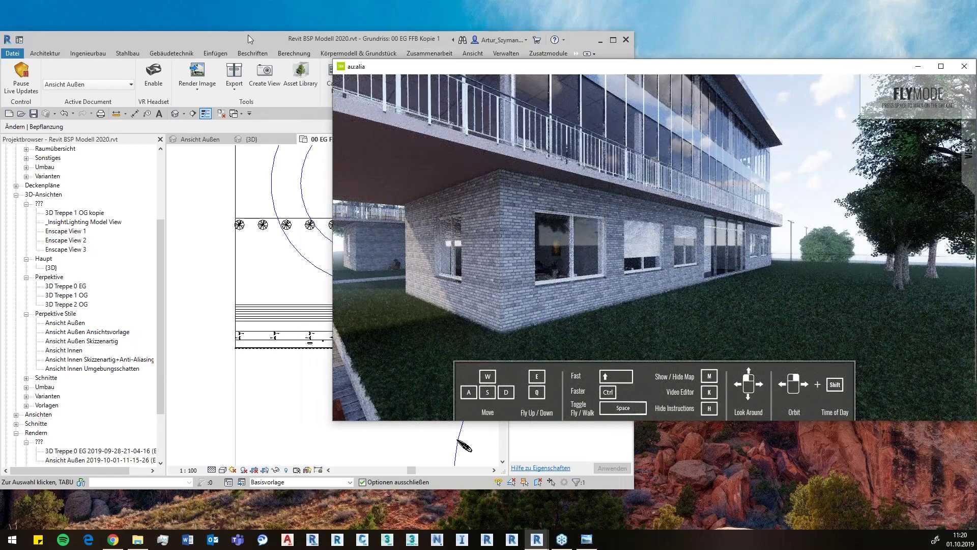
left_click_drag(249, 34, 234, 35)
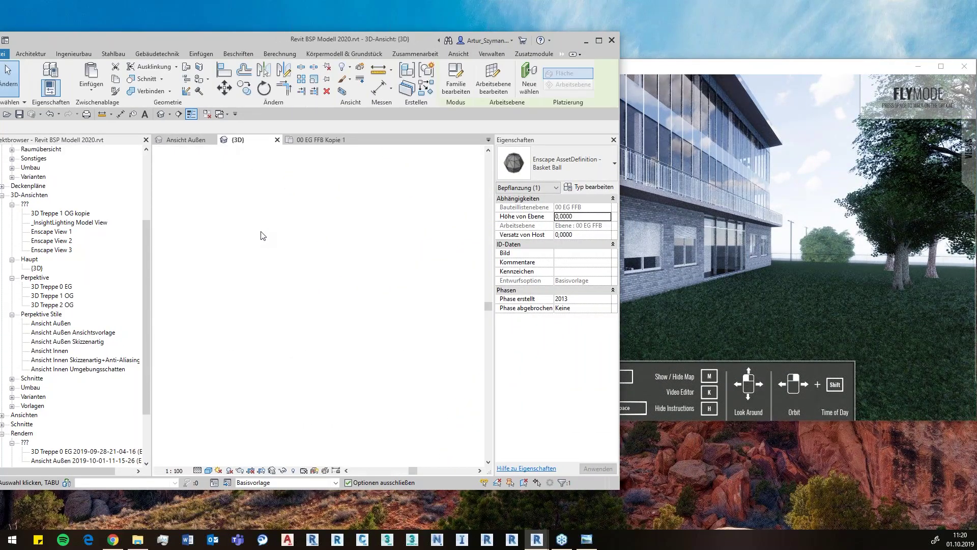
scroll(443, 366, "up", 3)
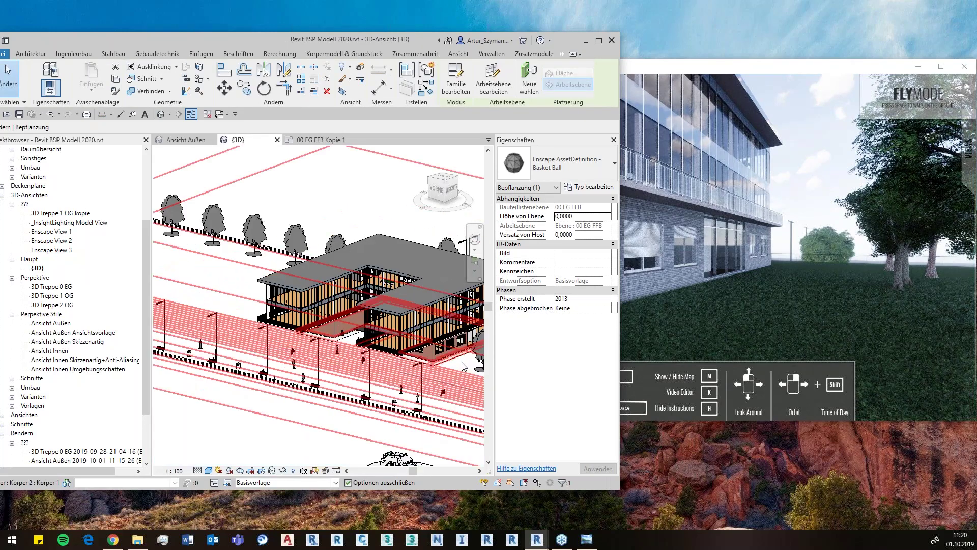
scroll(457, 361, "up", 2)
scroll(457, 362, "up", 2)
scroll(457, 362, "up", 2)
scroll(457, 362, "up", 2)
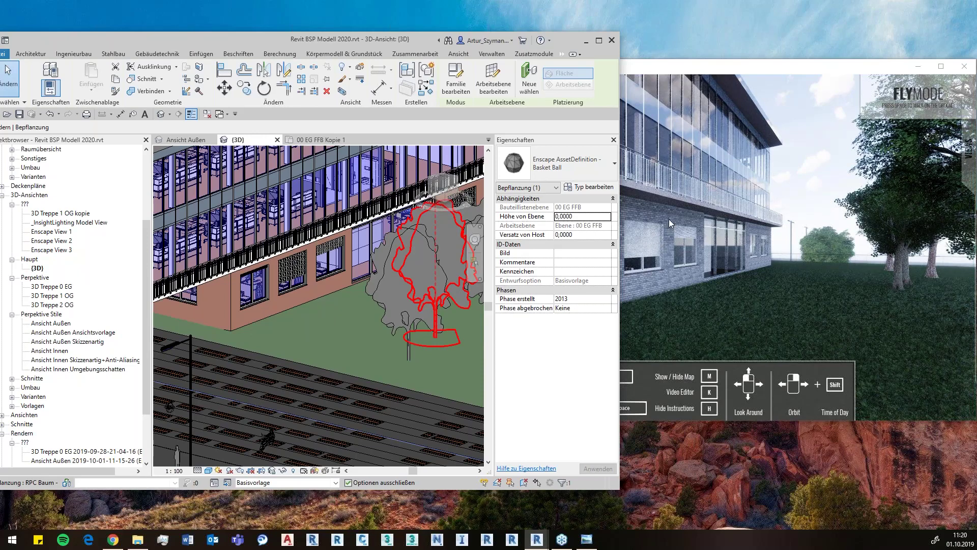
left_click(289, 305)
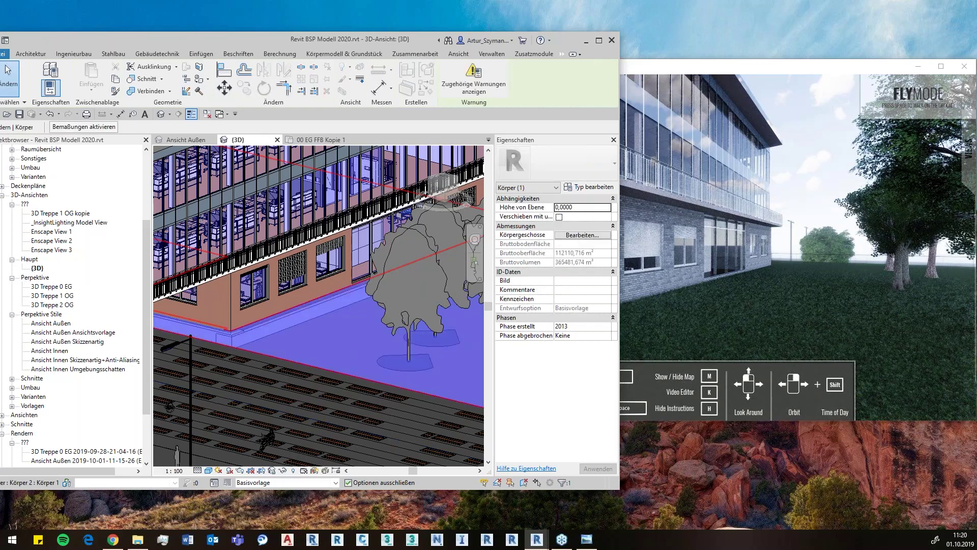
left_click(231, 309)
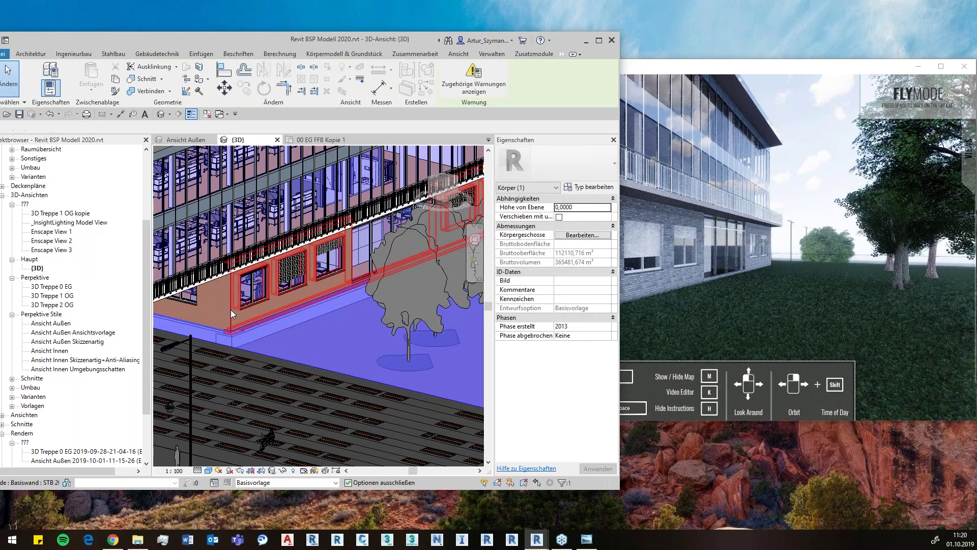
Step: Open the material of the wall type's outer layer 1, Mauerwerk - Sichtmauerwerk(1), from its assembly
left_click(584, 187)
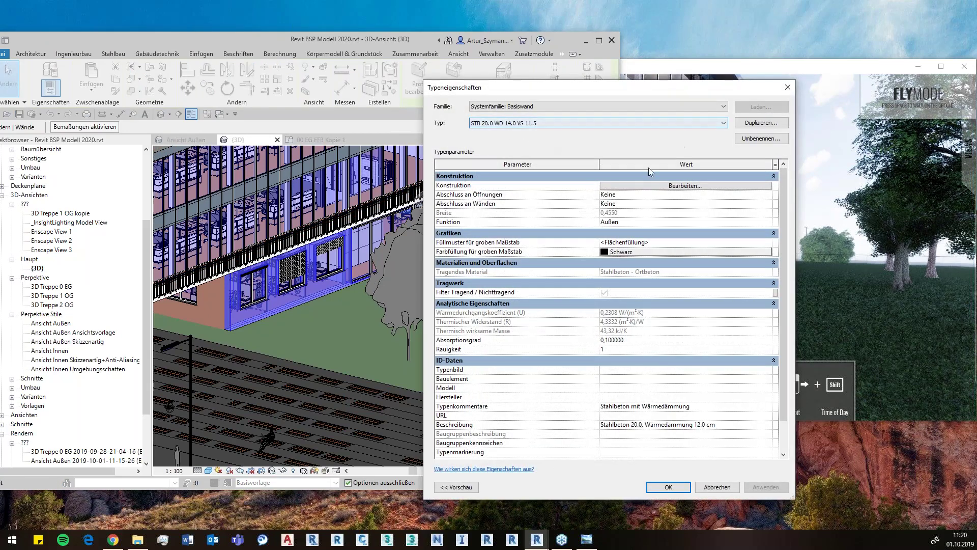
left_click(642, 185)
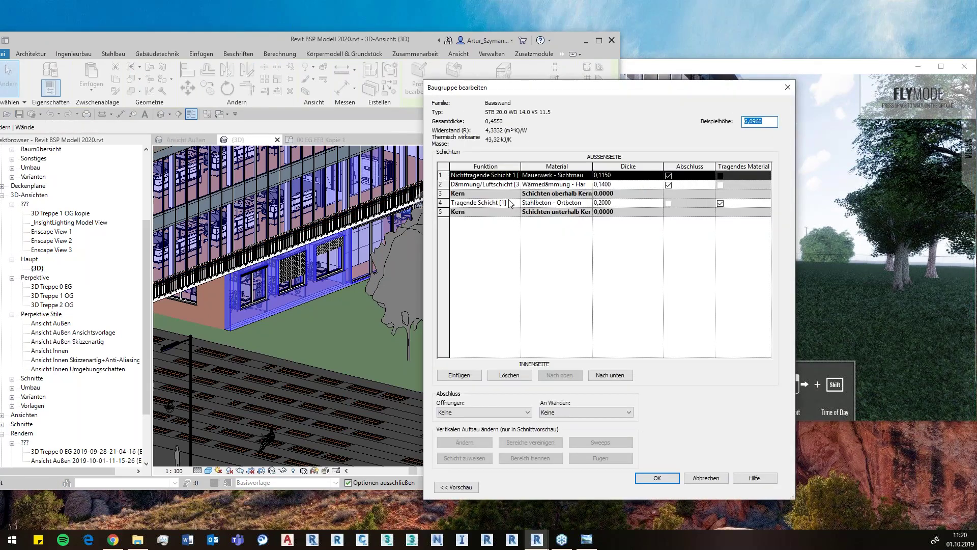
left_click(591, 176)
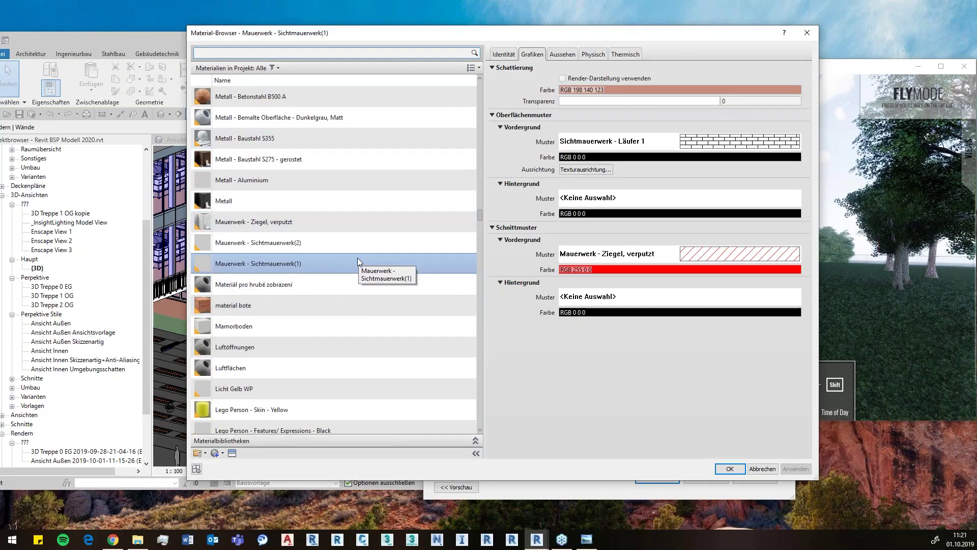
Step: Give Mauerwerk - Sichtmauerwerk(3) its own renamed appearance copy and open the asset library to replace it
right_click(277, 261)
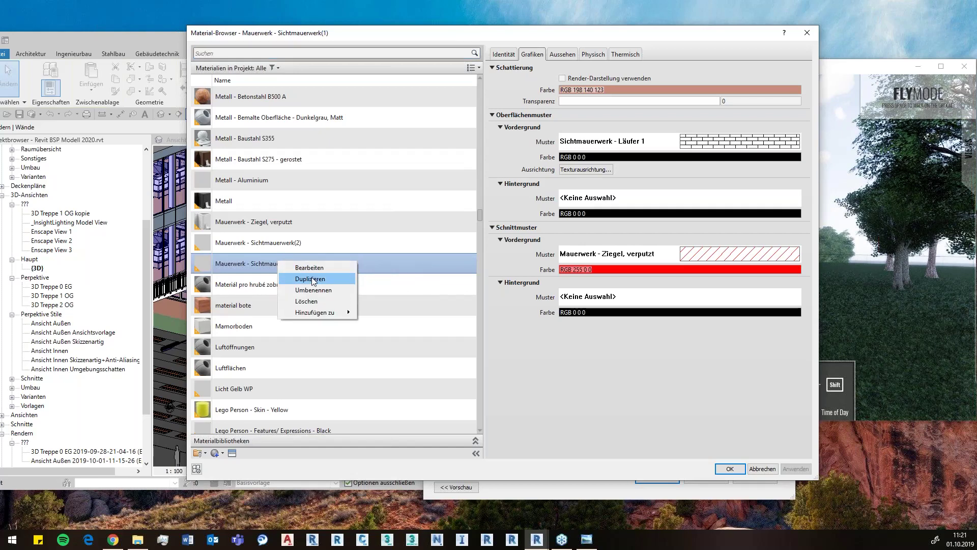
left_click(566, 55)
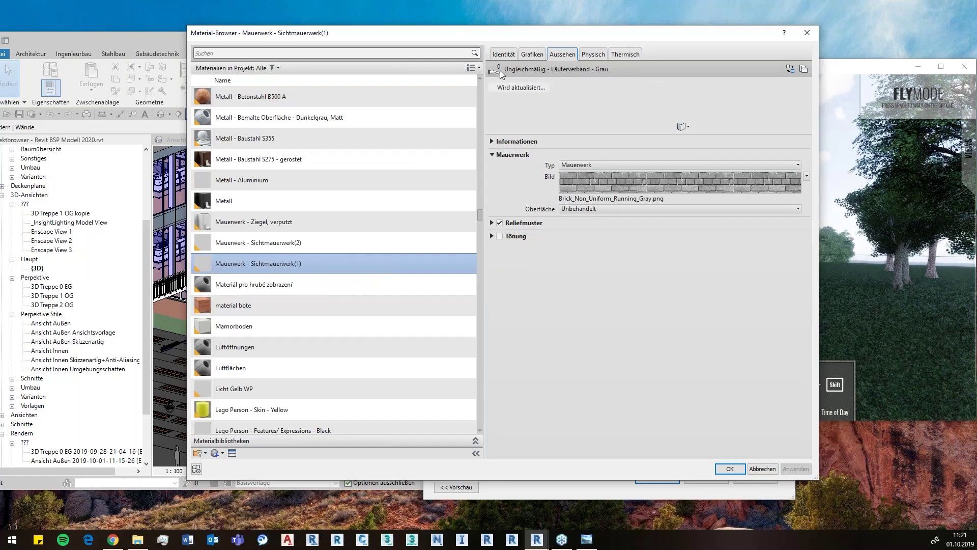
right_click(298, 261)
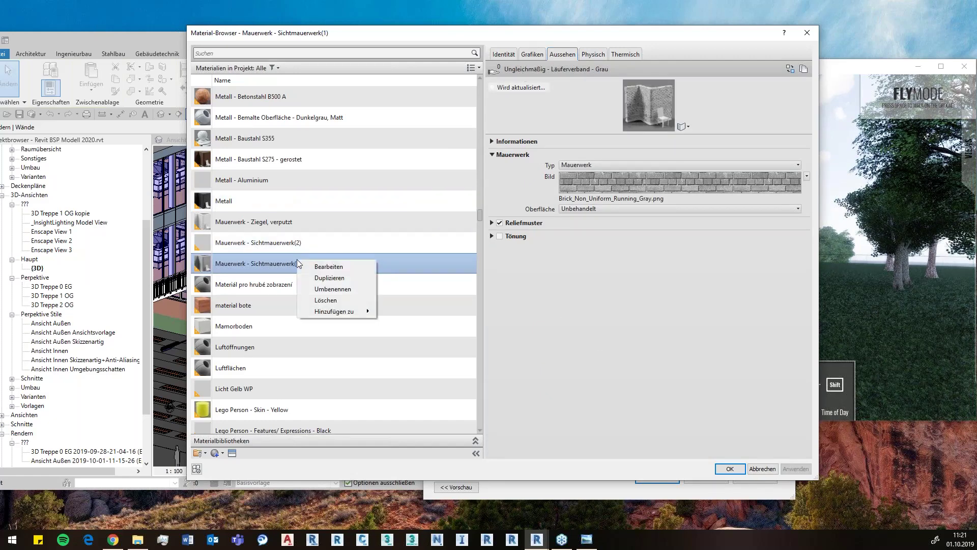
left_click(334, 278)
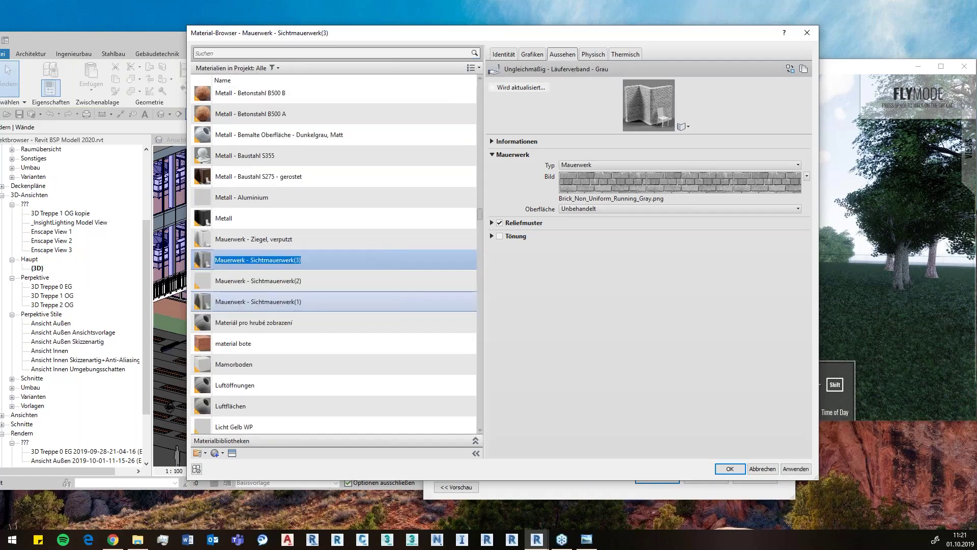
left_click(804, 69)
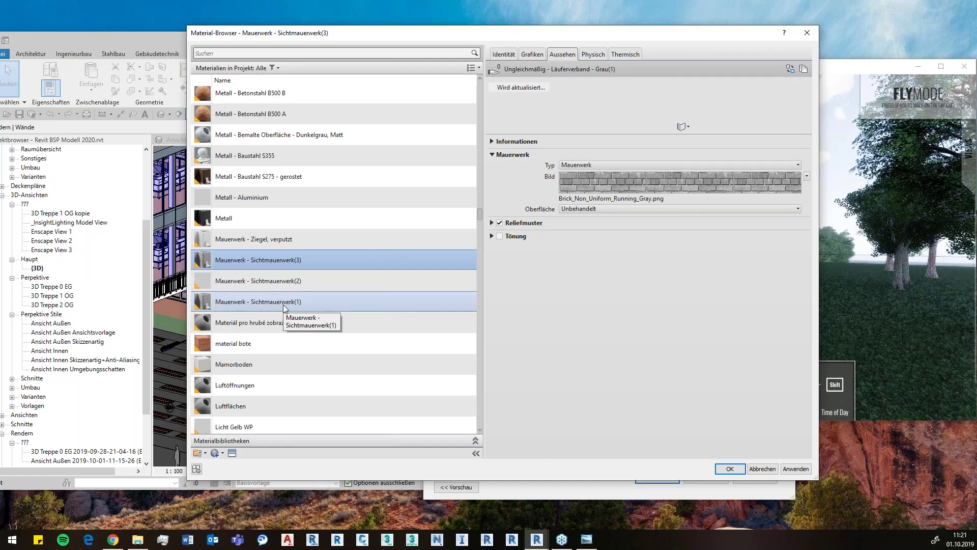
left_click(790, 69)
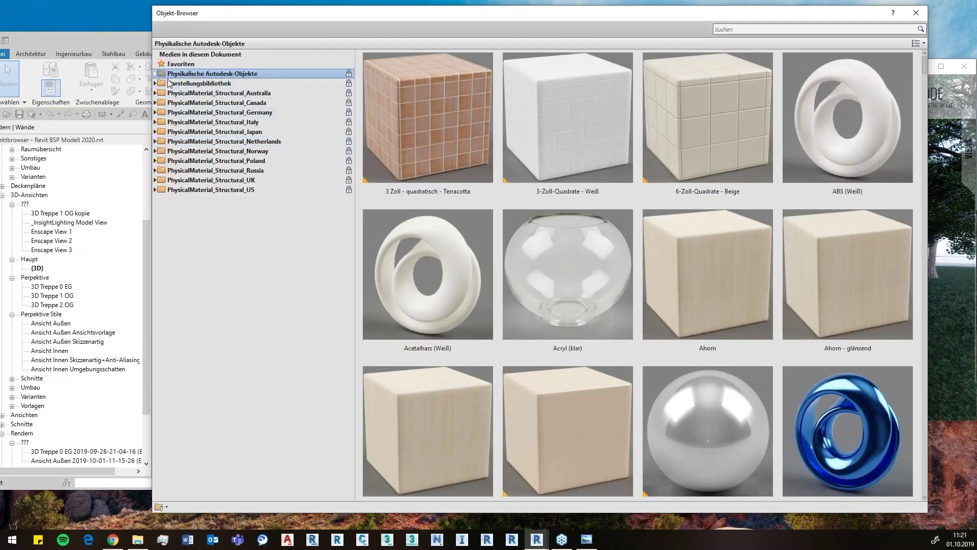
Step: Replace the appearance with Mauerwerk '12 Zoll - Läuferverband - Burgund' and apply the change
left_click(155, 84)
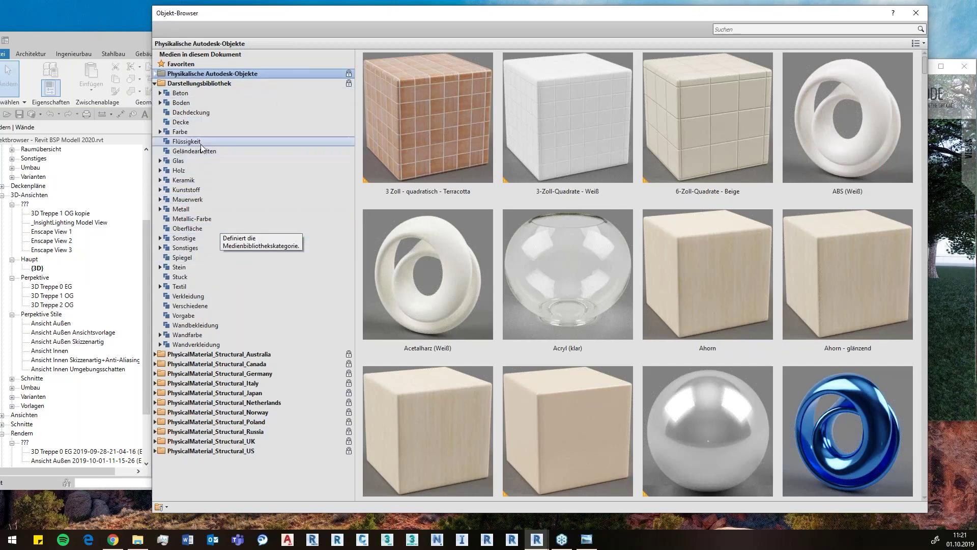
left_click(199, 198)
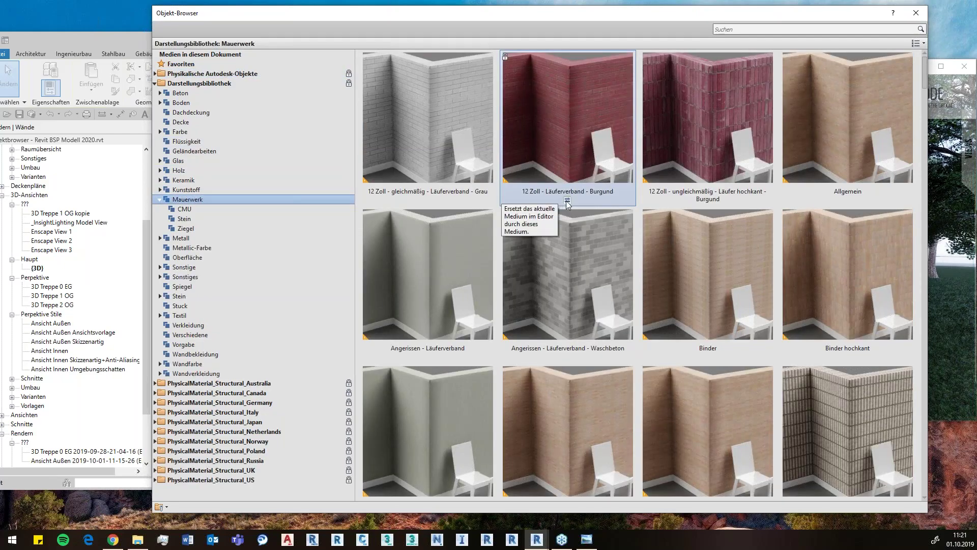
scroll(568, 203, "down", 5)
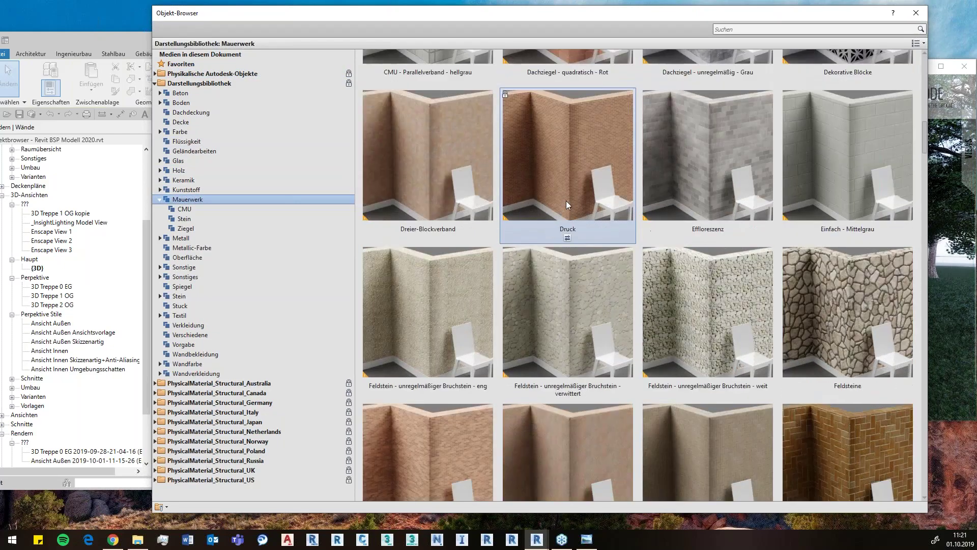
scroll(568, 204, "down", 3)
scroll(566, 204, "up", 5)
scroll(566, 204, "up", 3)
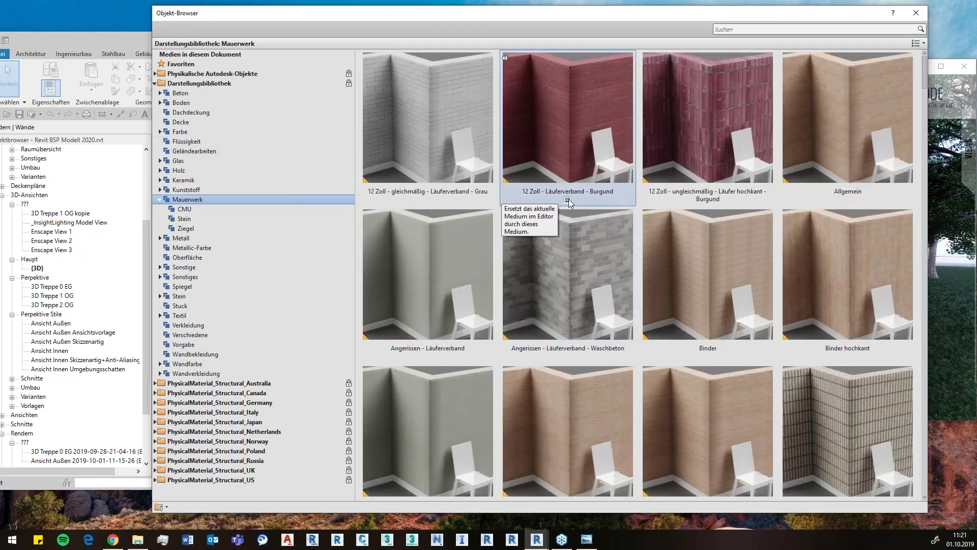
left_click(568, 200)
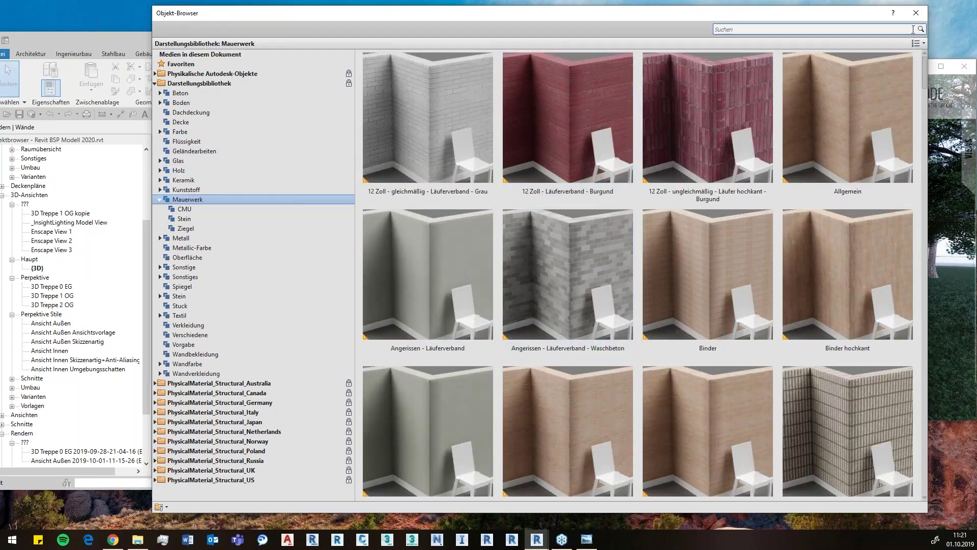
left_click(916, 13)
left_click(796, 468)
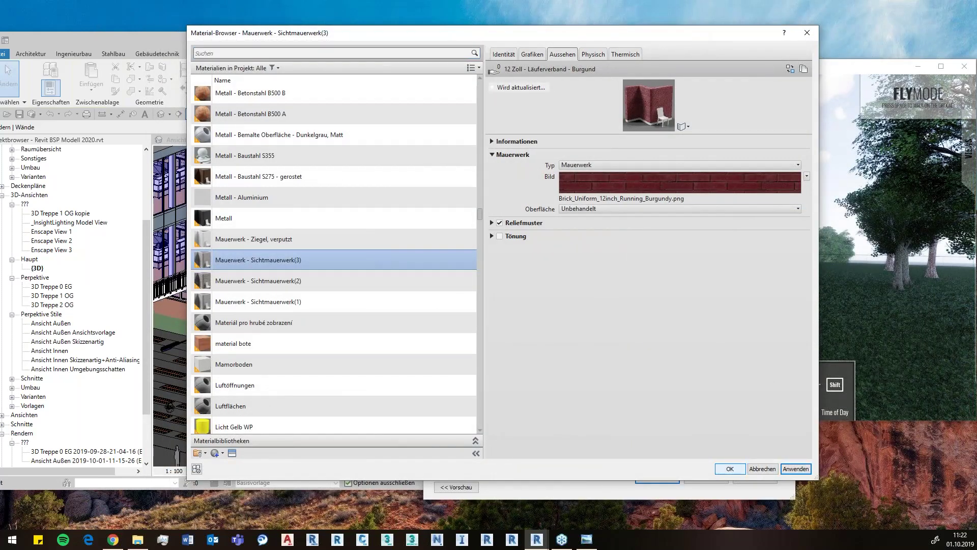
Step: Confirm the Material Browser, Edit Assembly and Type Properties dialogs with OK
left_click_drag(714, 38, 526, 35)
left_click(553, 469)
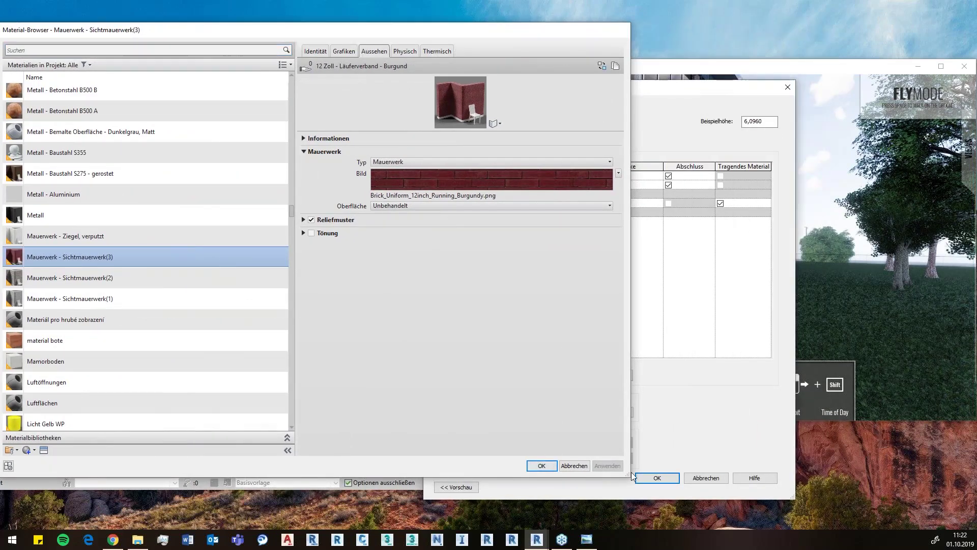
left_click(657, 478)
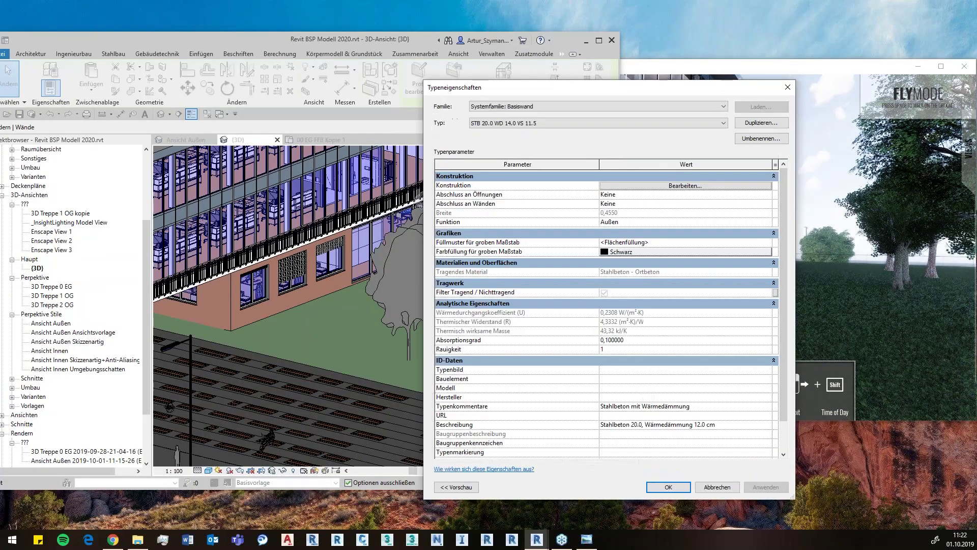
left_click(658, 488)
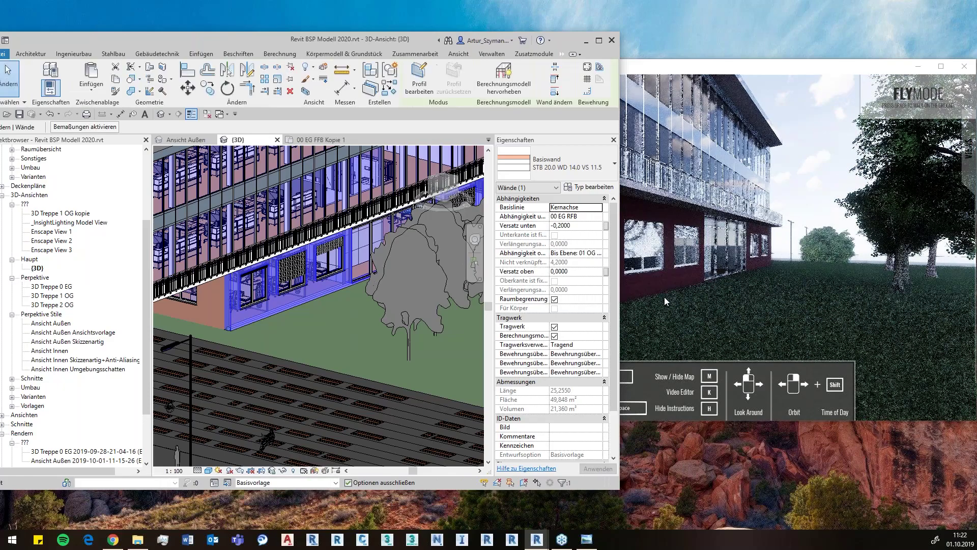
Step: Fly Enscape's camera close to the burgundy brick corner and window facade, then return to Revit
left_click(686, 293)
key("w")
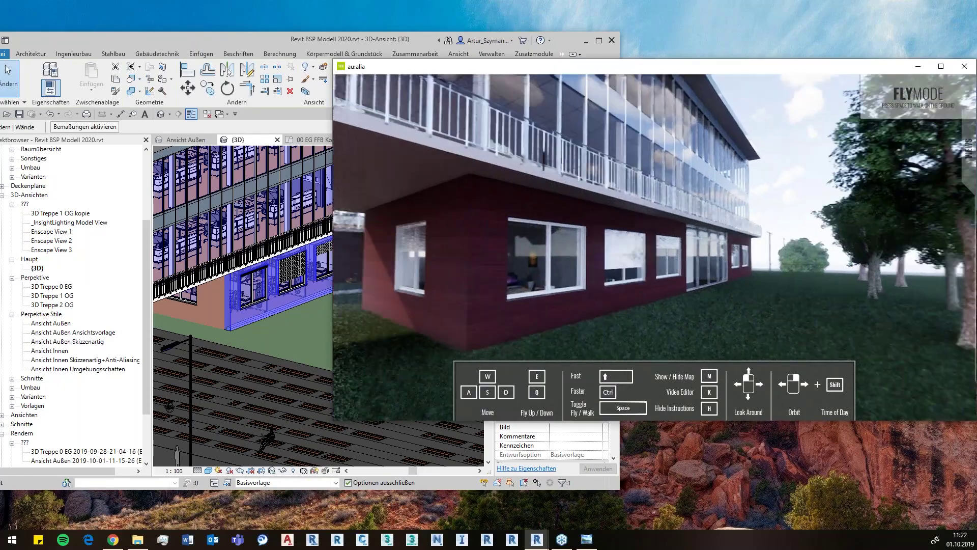
key("s")
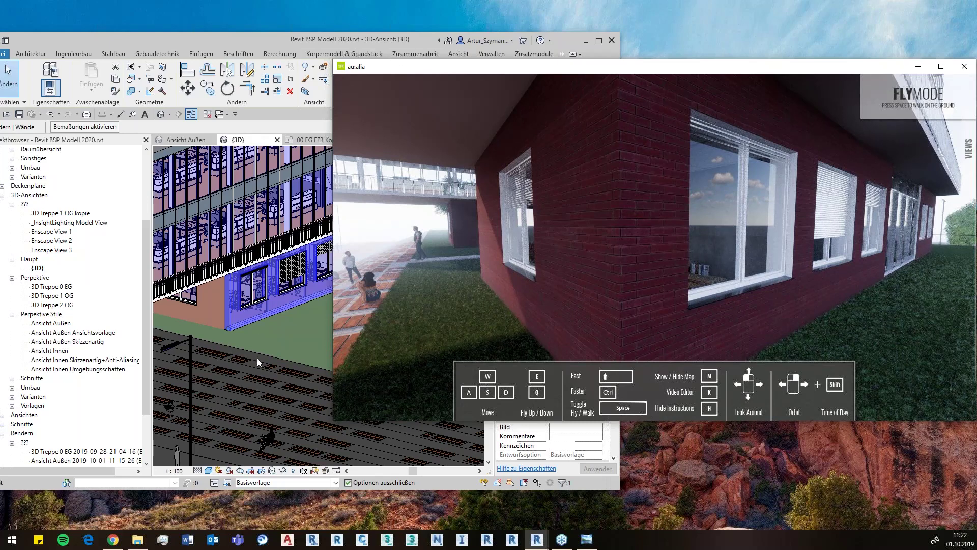
left_click(278, 340)
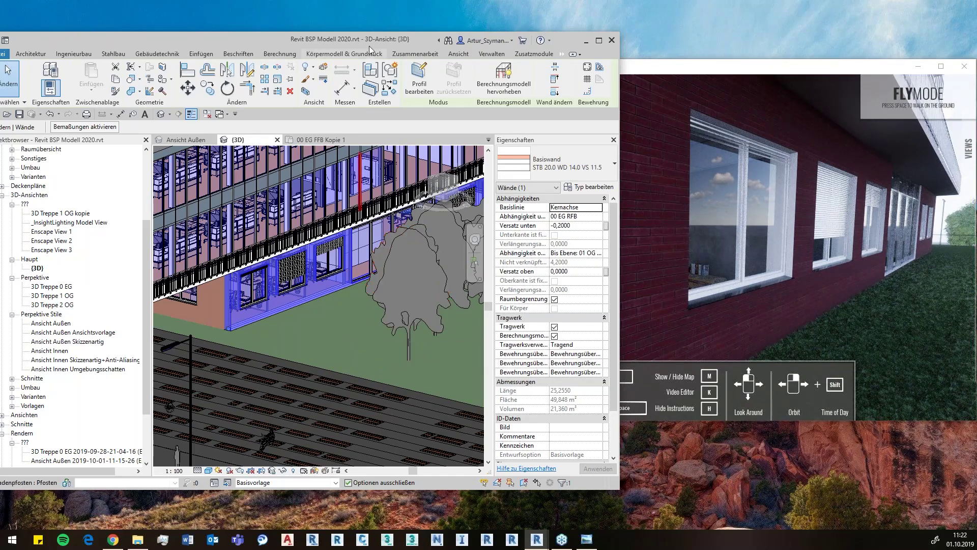
Step: Browse the wall layer's material and select Metall - Betonstahl B500 B
left_click(597, 189)
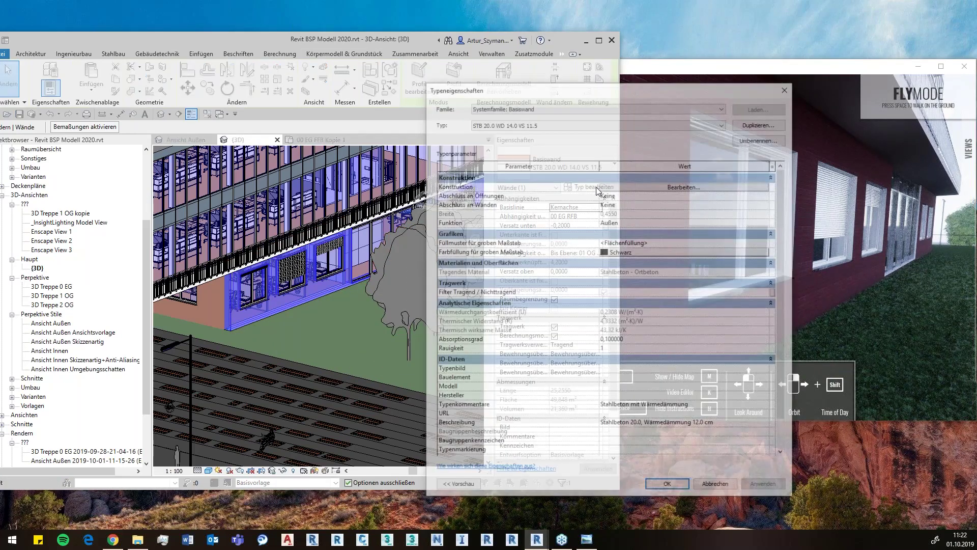
left_click(625, 192)
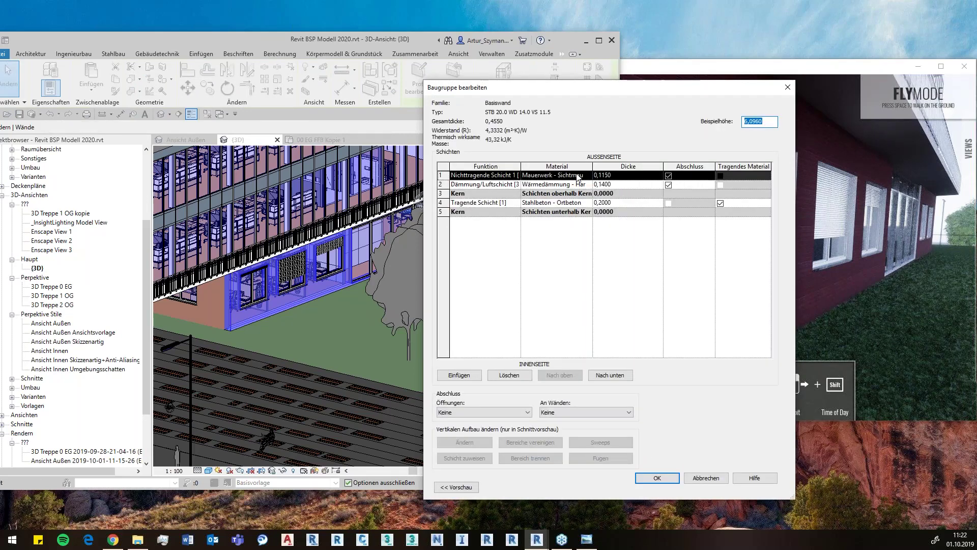
left_click(589, 177)
left_click(589, 176)
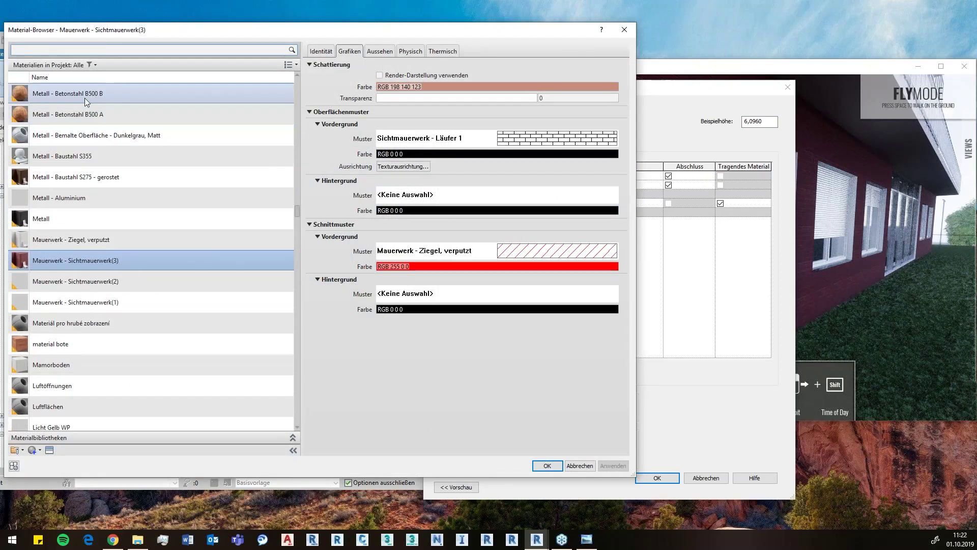
left_click(46, 96)
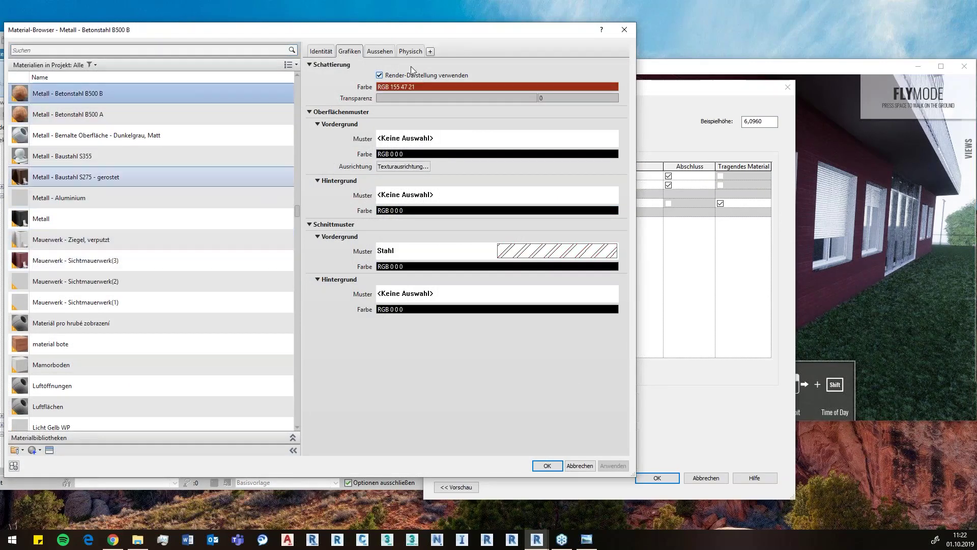
Step: Inspect Betonstahl B500 B's appearance and open its Rauschen noise texture for editing
left_click(380, 51)
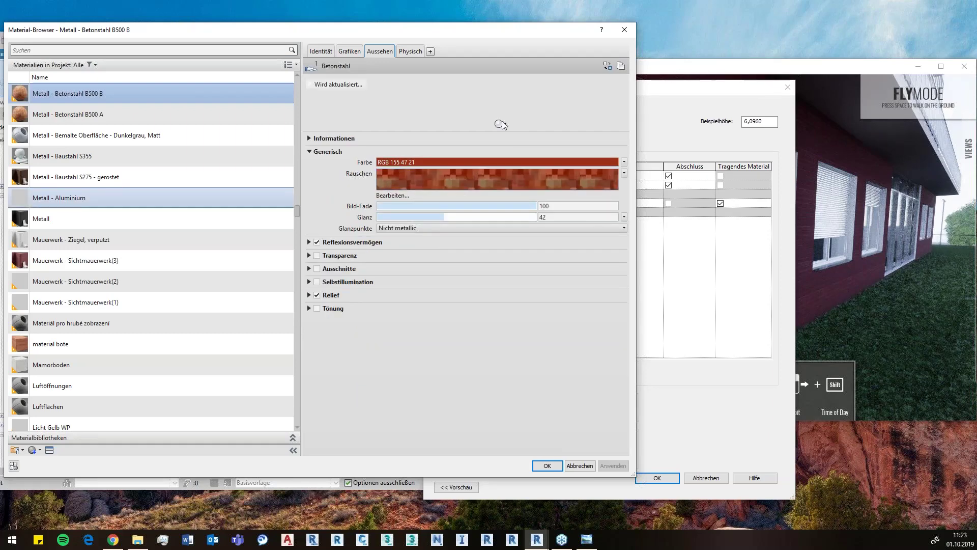
left_click_drag(489, 134, 490, 190)
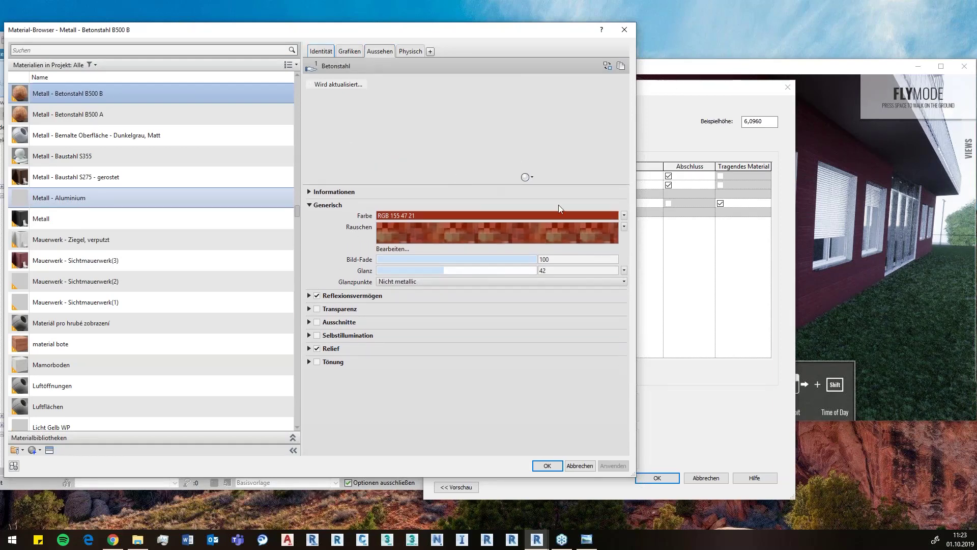
left_click(625, 227)
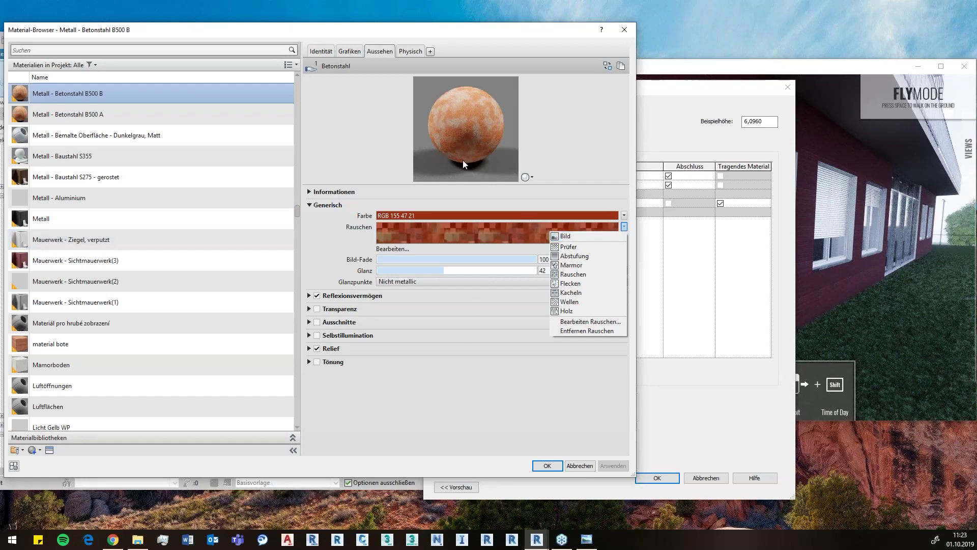
left_click(443, 383)
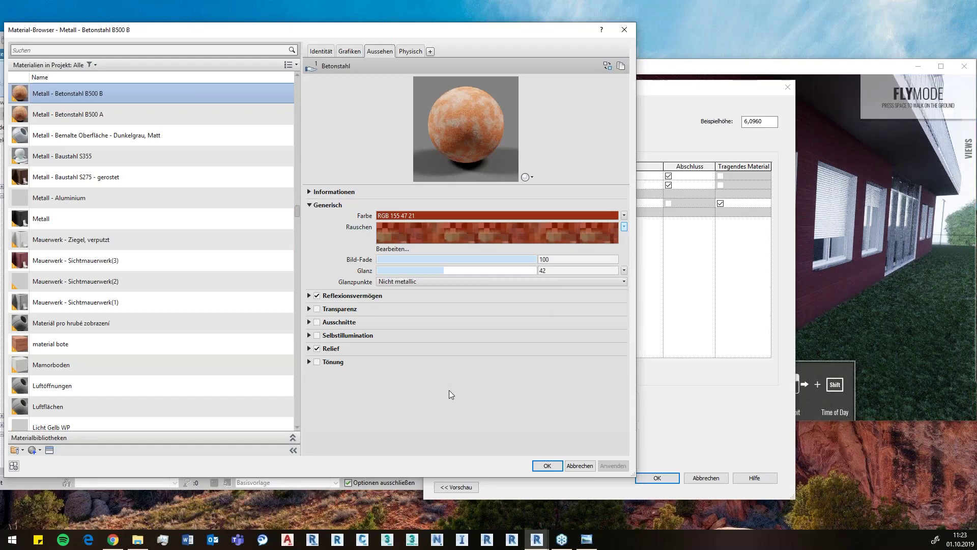
left_click(393, 249)
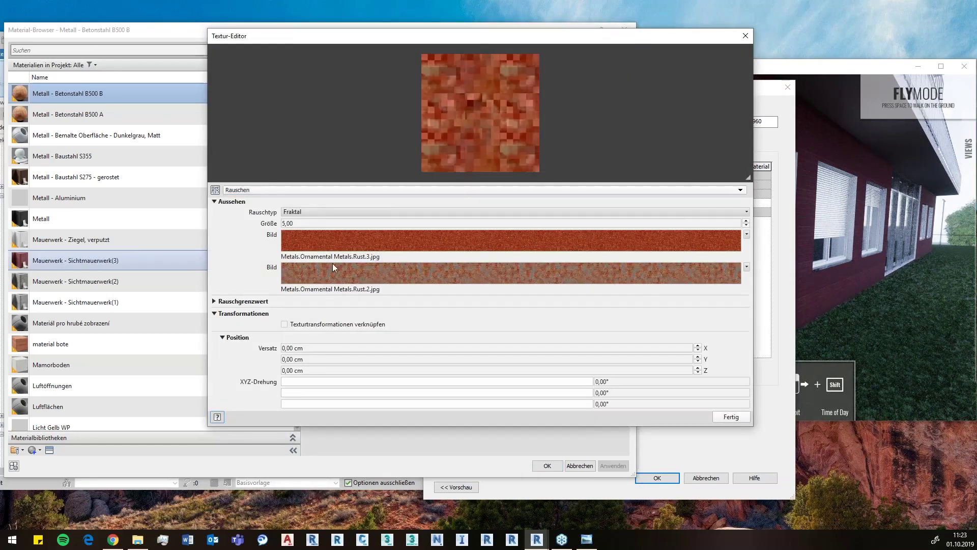
left_click(334, 256)
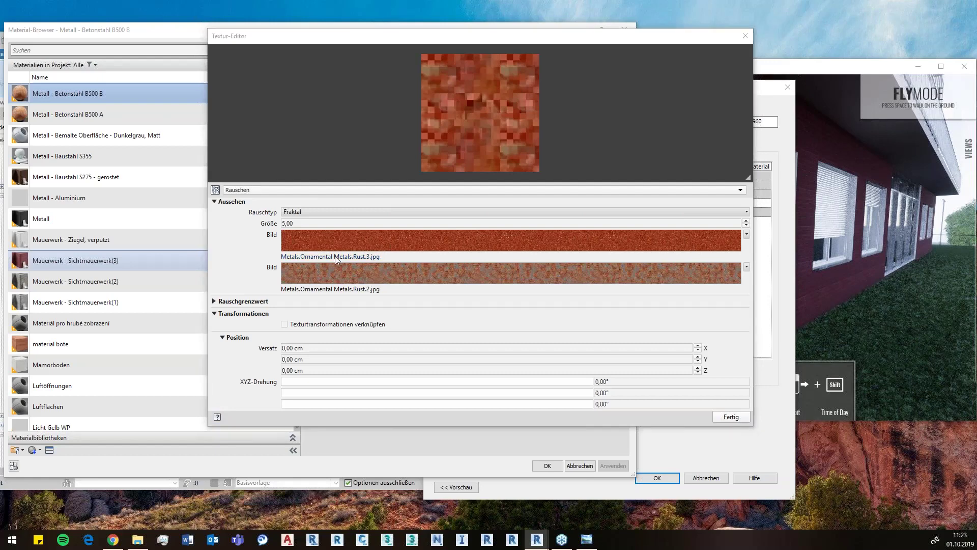
left_click(715, 80)
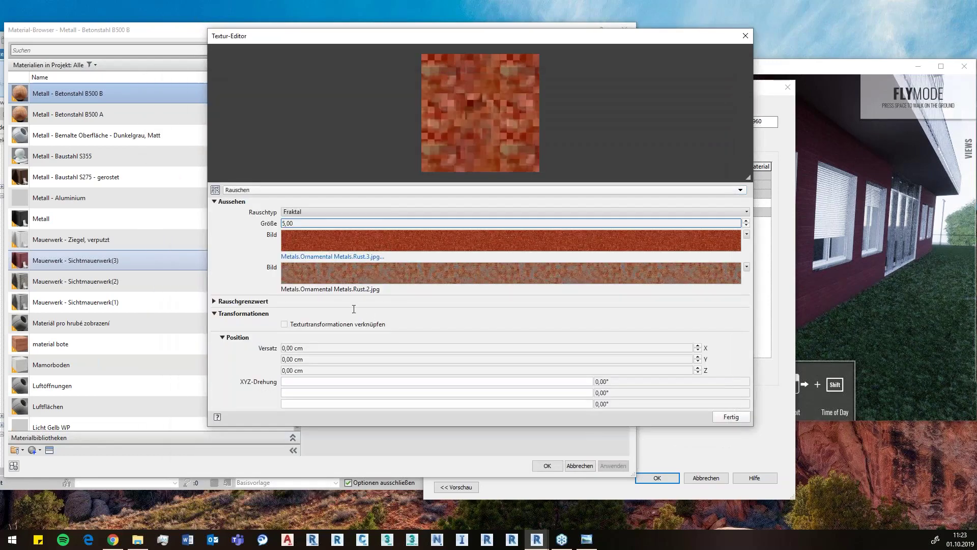
left_click(338, 289)
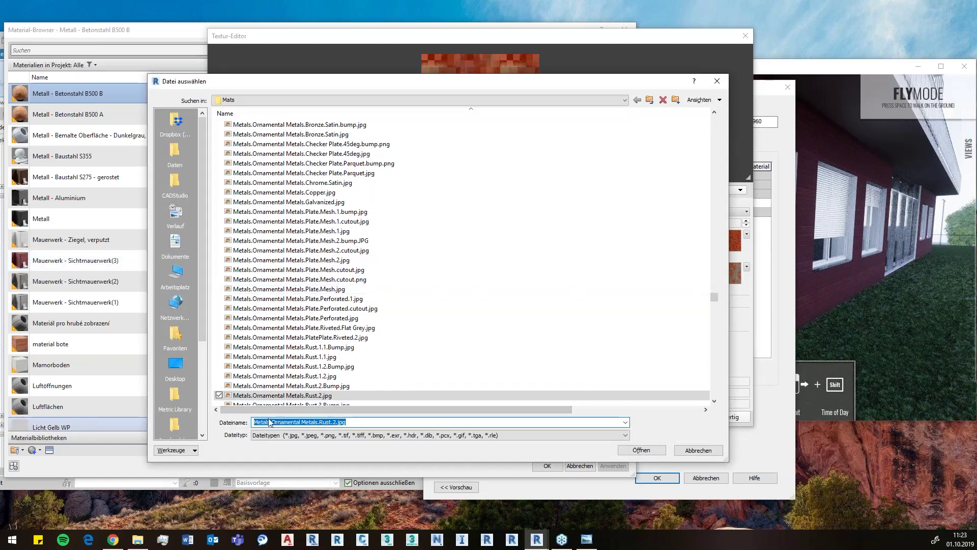
left_click(717, 81)
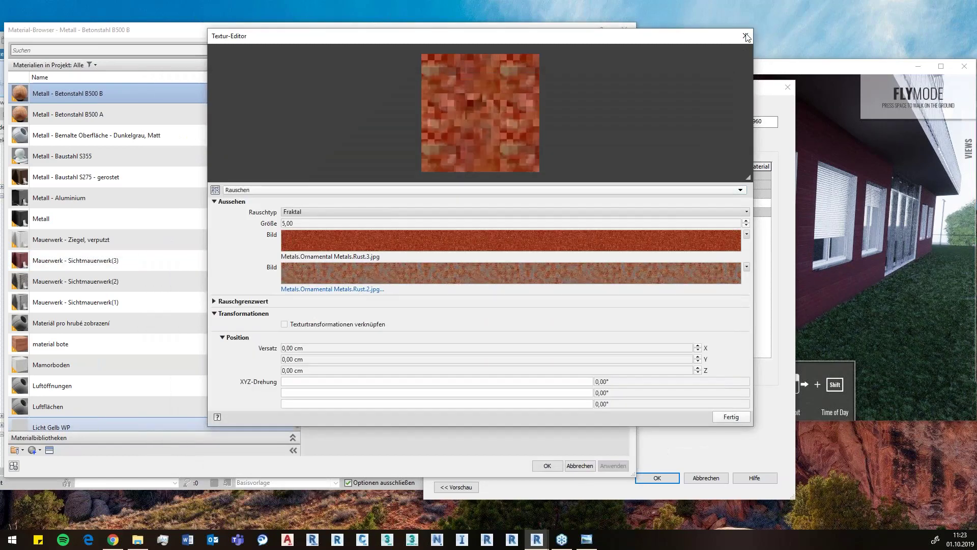
left_click(746, 35)
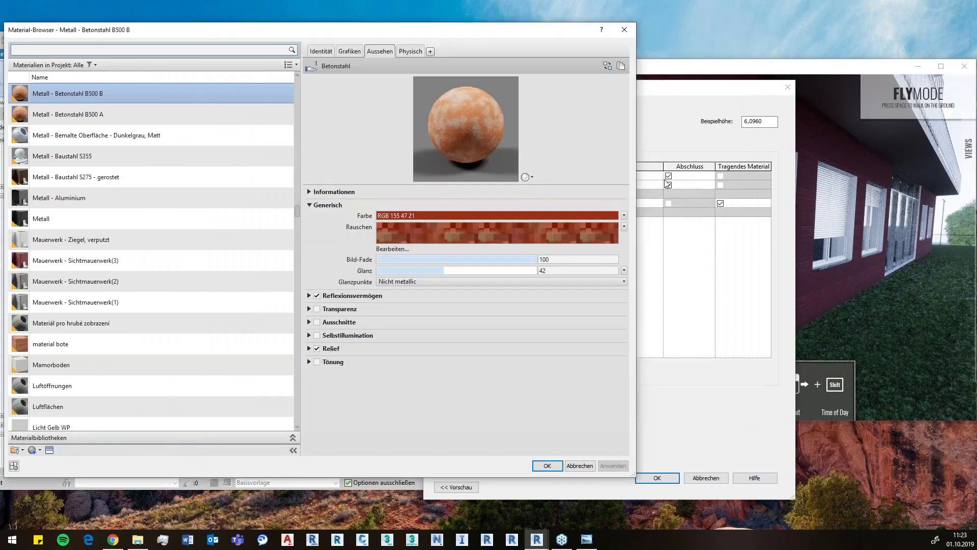
left_click(624, 226)
left_click(624, 227)
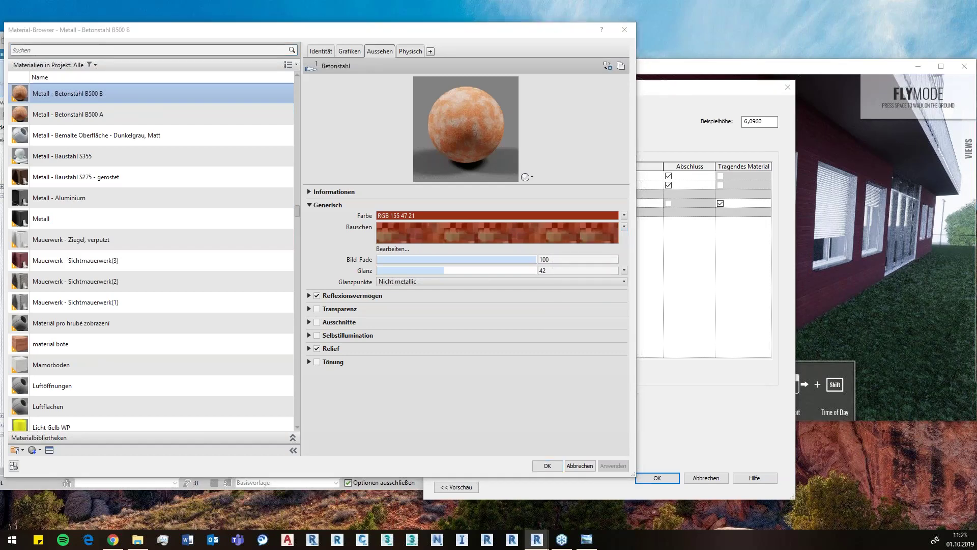
Step: Load the Ornamental Metals rust JPG as Betonstahl B500 B's texture image
type("Metals.Ornamental Metals.Rust.2.jpg")
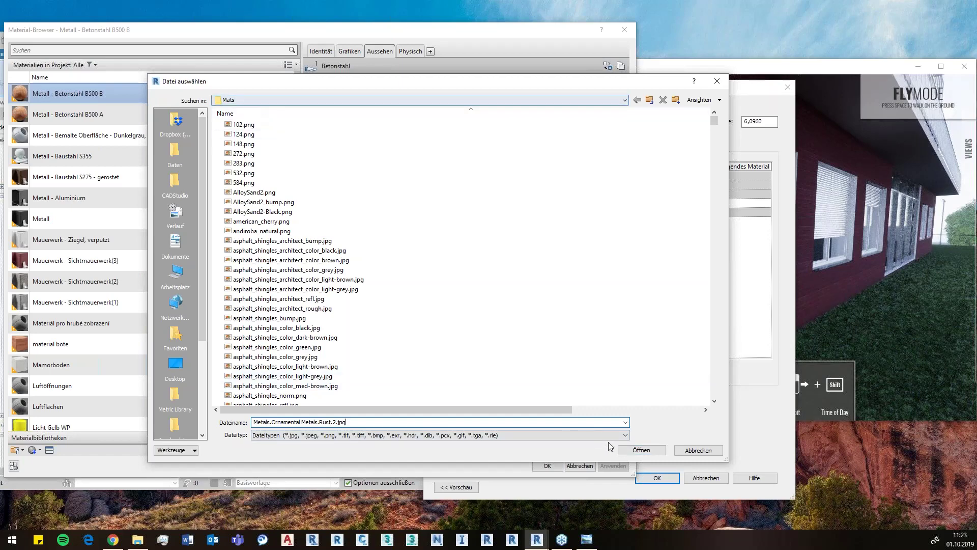
left_click(642, 450)
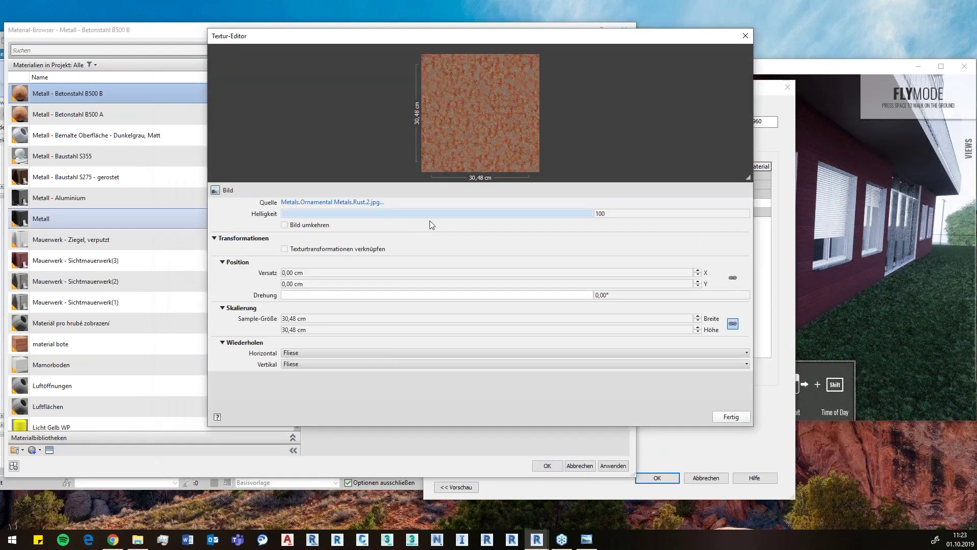
left_click(731, 418)
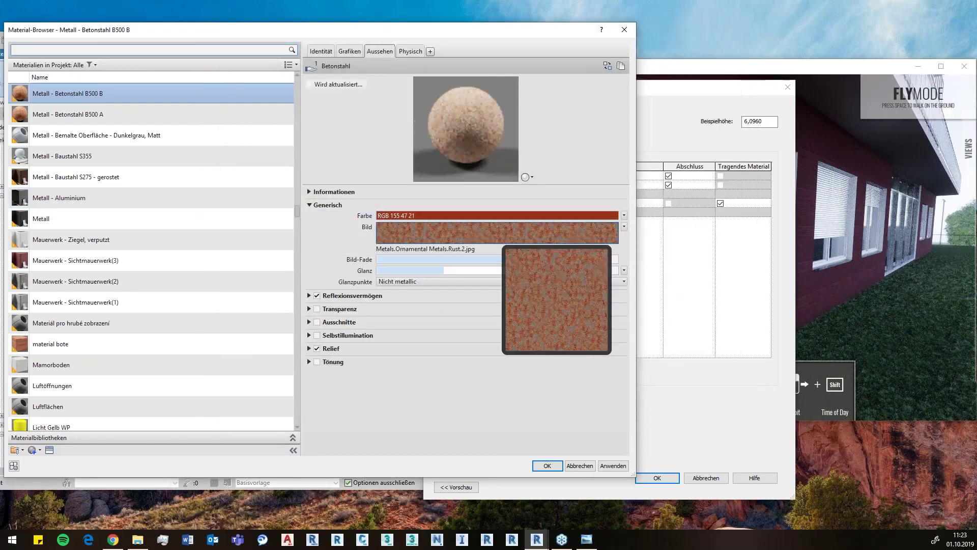
Step: Check the Bild map type list unchanged and close the Material Browser with OK
left_click(624, 226)
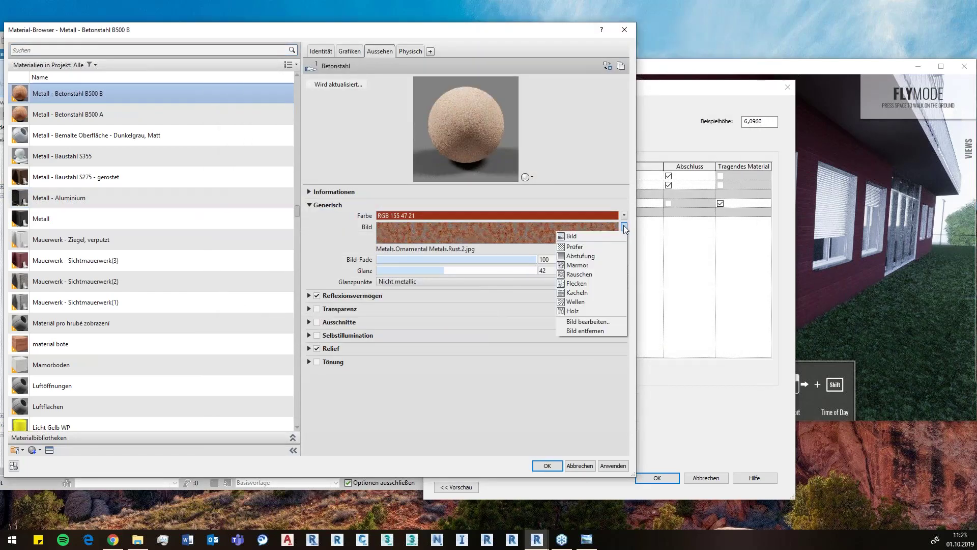
left_click(509, 401)
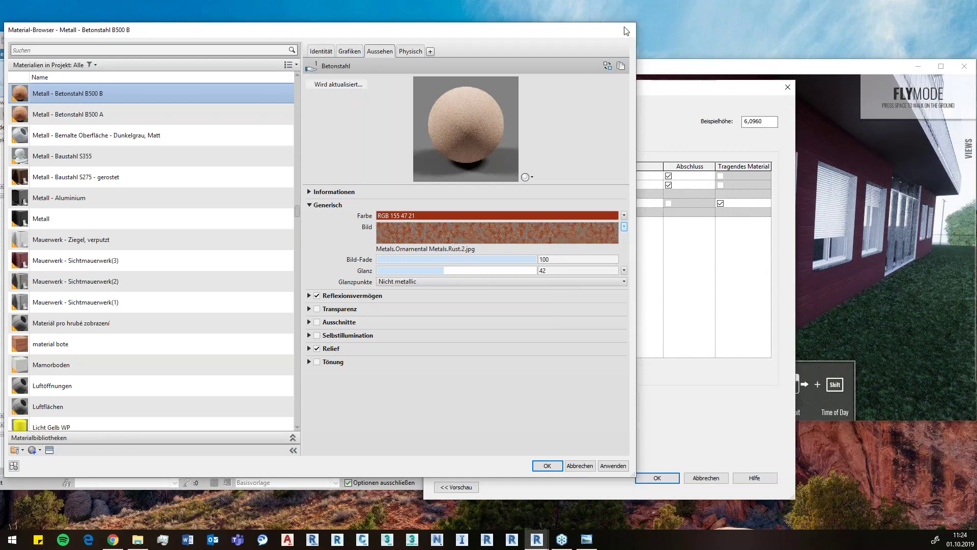
left_click(625, 30)
Step: Confirm the wall assembly and type properties dialogs and clear the wall selection
left_click(786, 88)
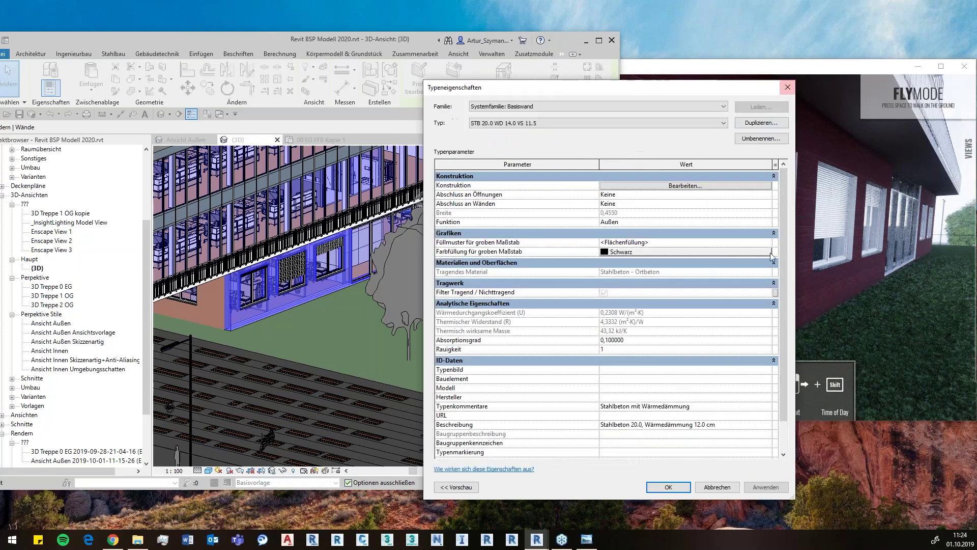
left_click(786, 89)
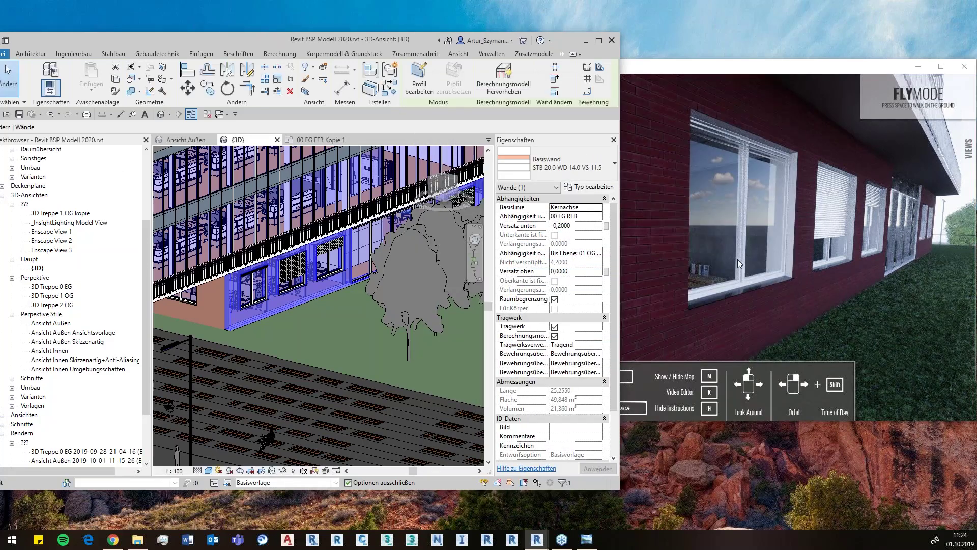
key("Escape")
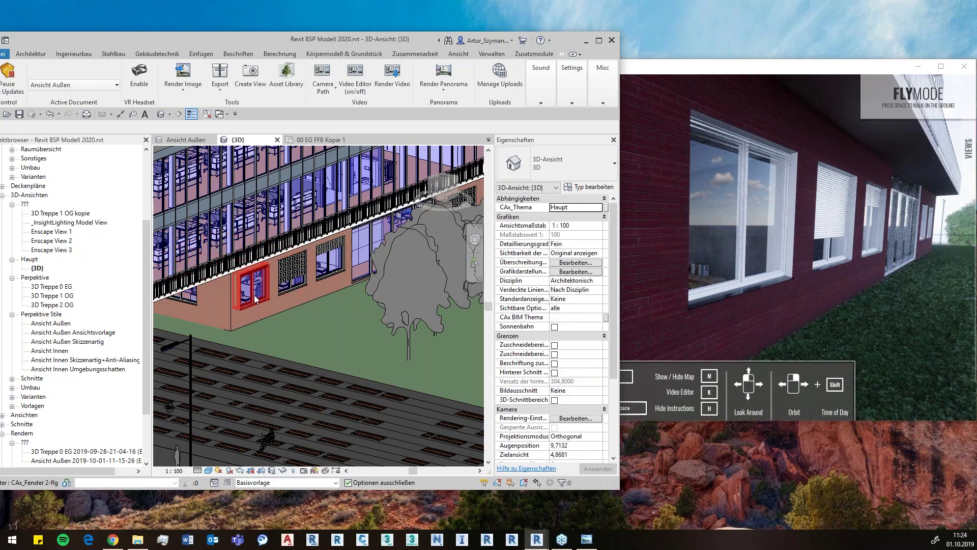
Step: Set the ground-floor window's blinds to Prozent Öffnung 60 and Winkel Jalousie 180, then maximize Revit
left_click(256, 299)
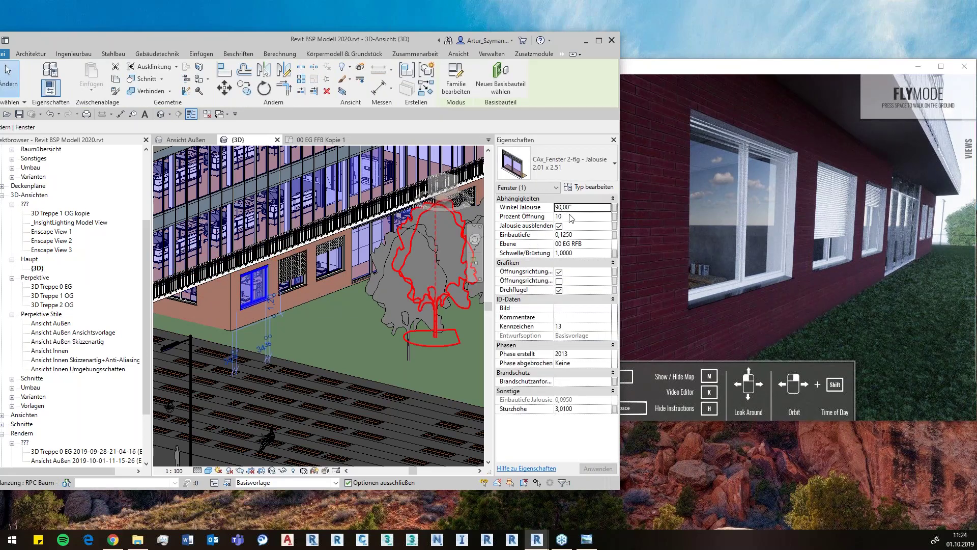
key("Tab")
type("60")
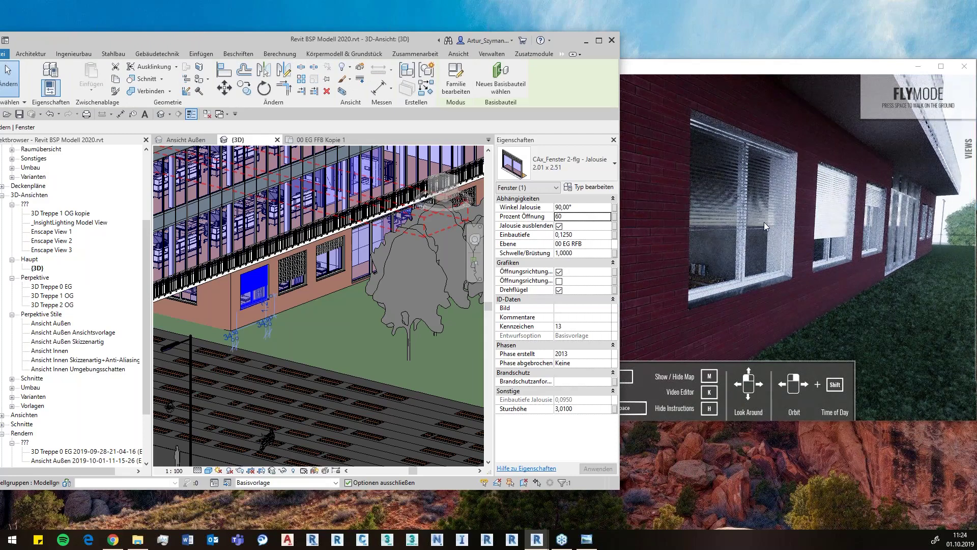
key("shift+Tab")
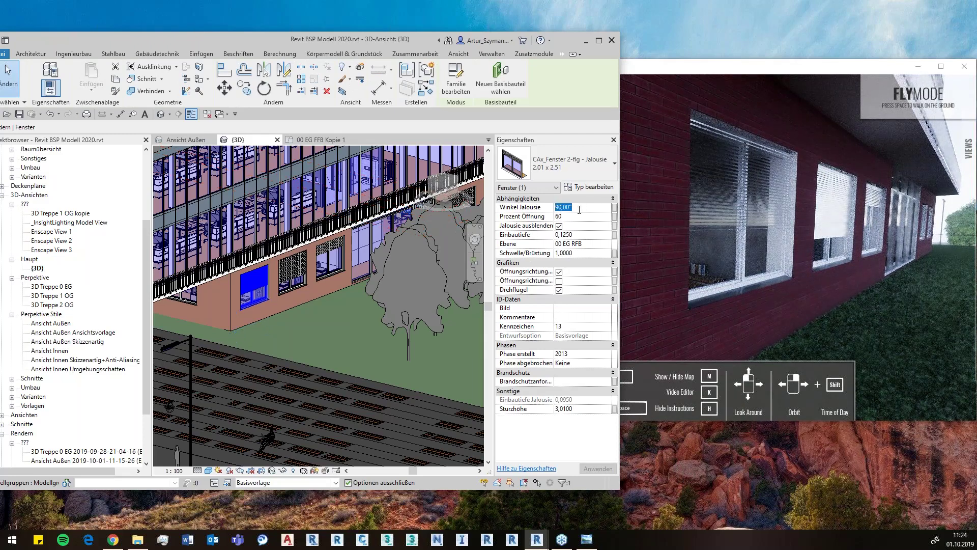
type("180")
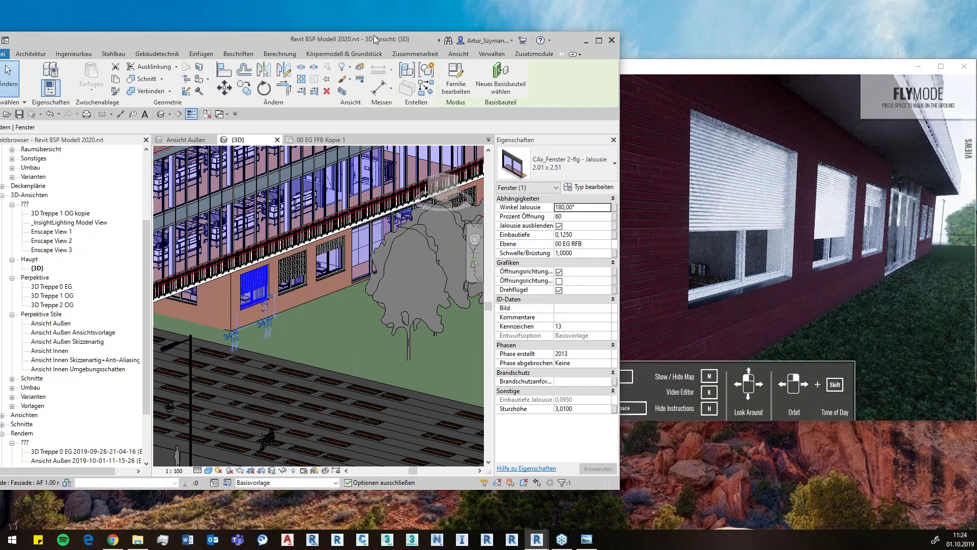
left_click_drag(375, 40, 558, 8)
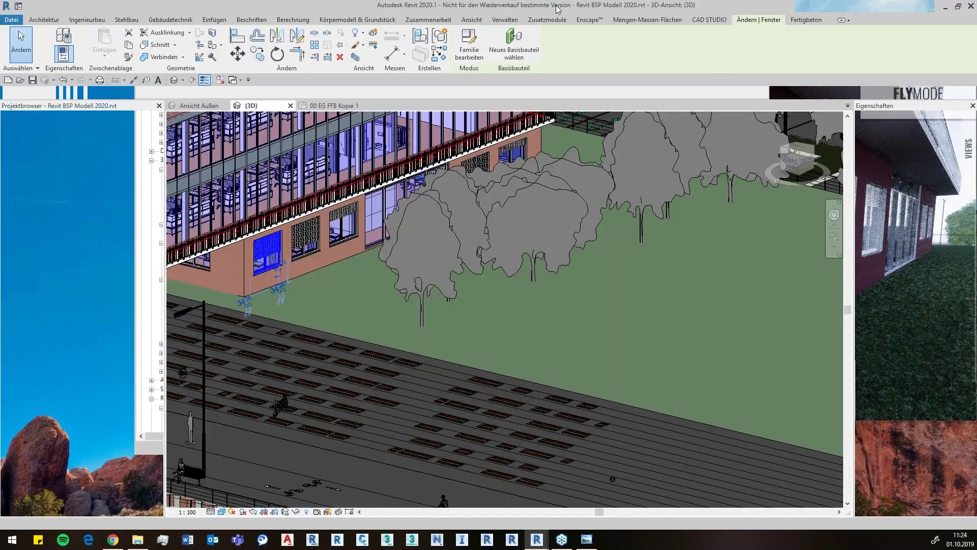
Step: Check the Enscape Camera Path Load/Save options without choosing one, then return to the Enscape viewer
left_click(587, 20)
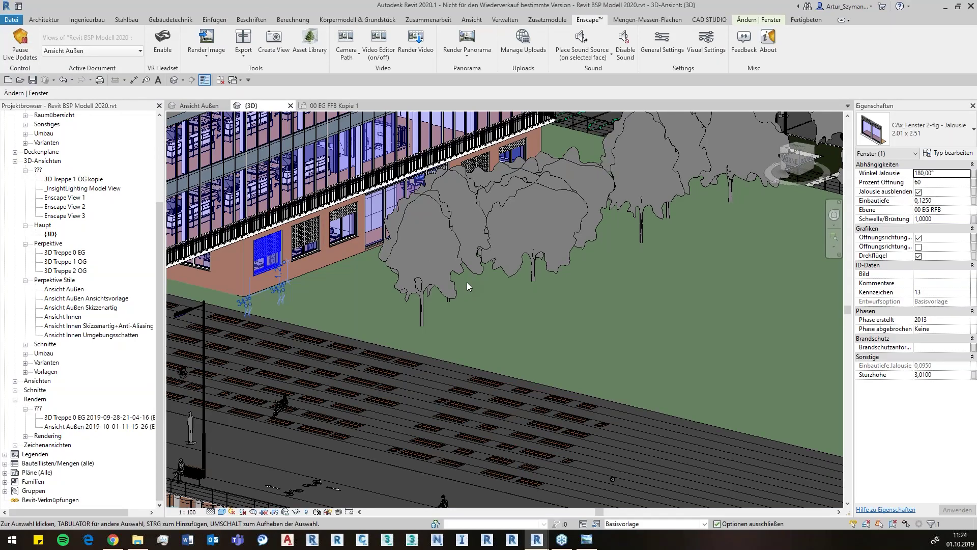
left_click(349, 56)
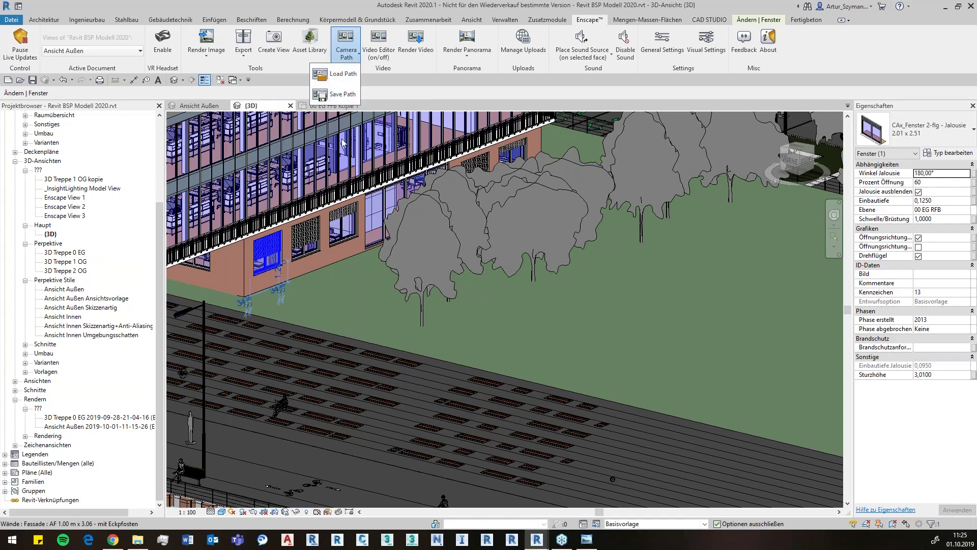
left_click(472, 301)
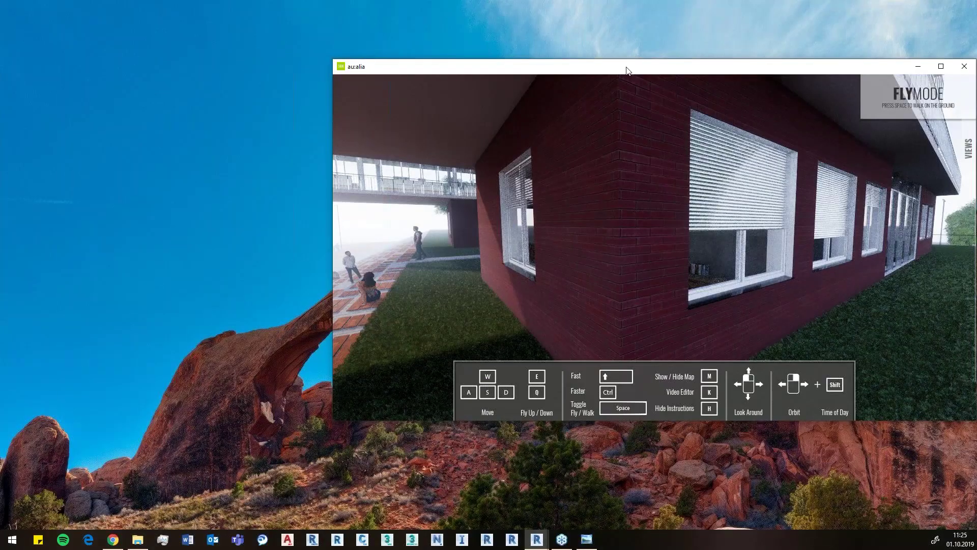
Step: Maximize the Enscape viewer and remove all existing camera path keyframes
double_click(628, 70)
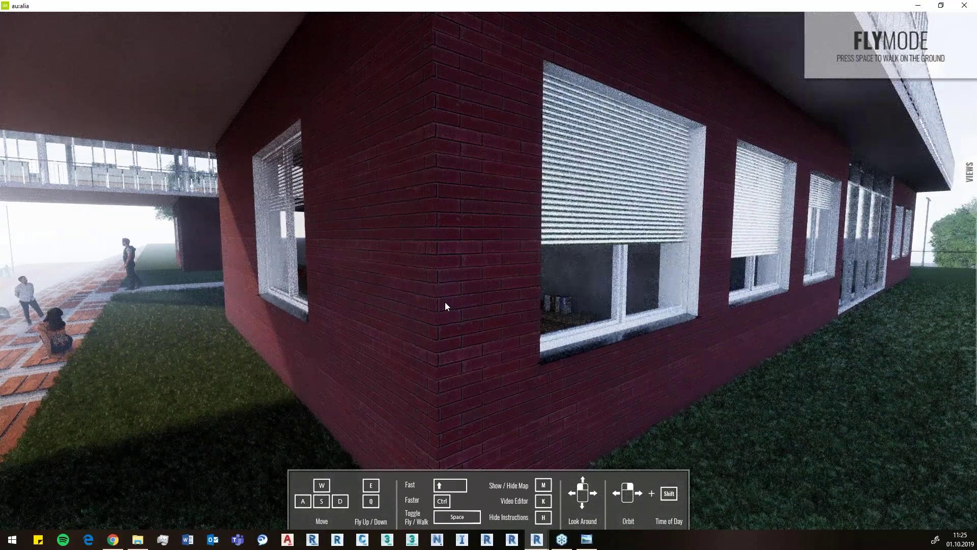
key("k")
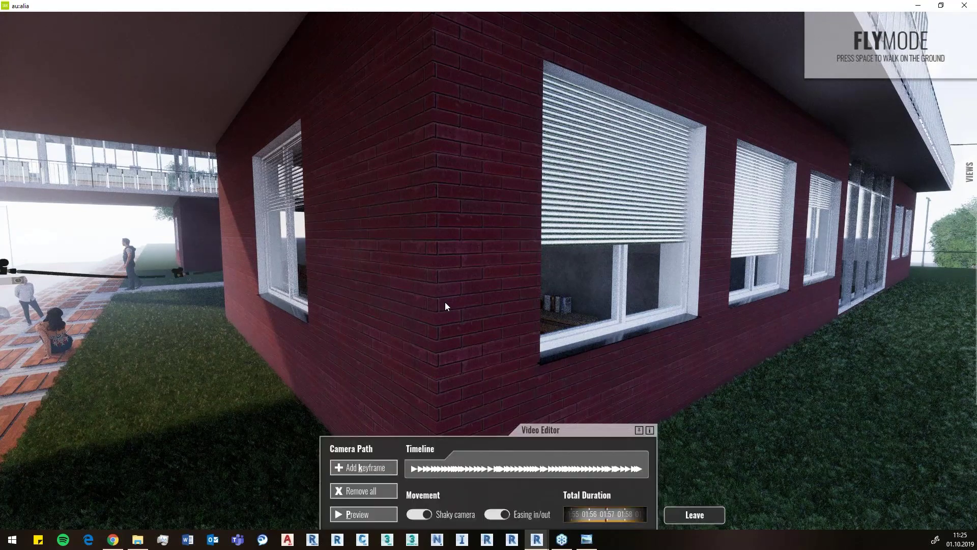
left_click(377, 493)
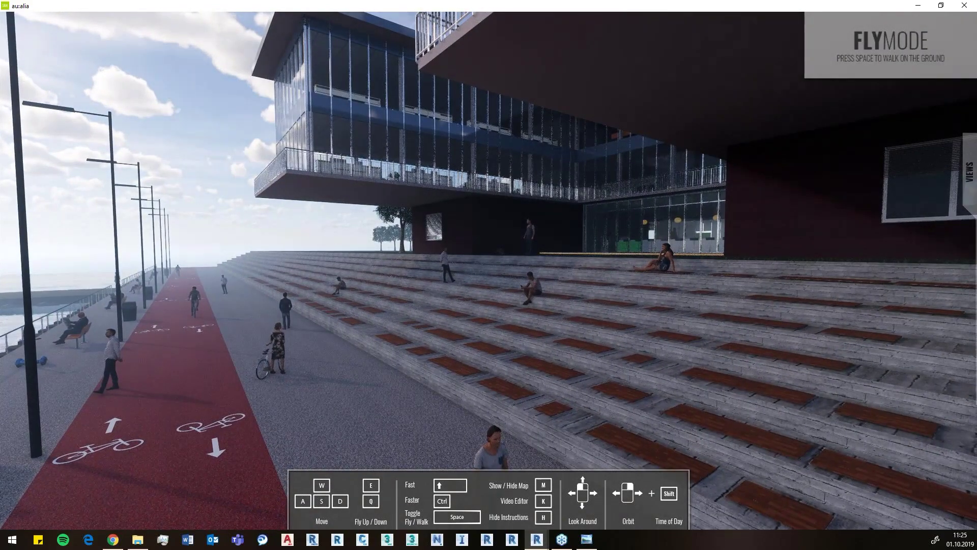
key("k")
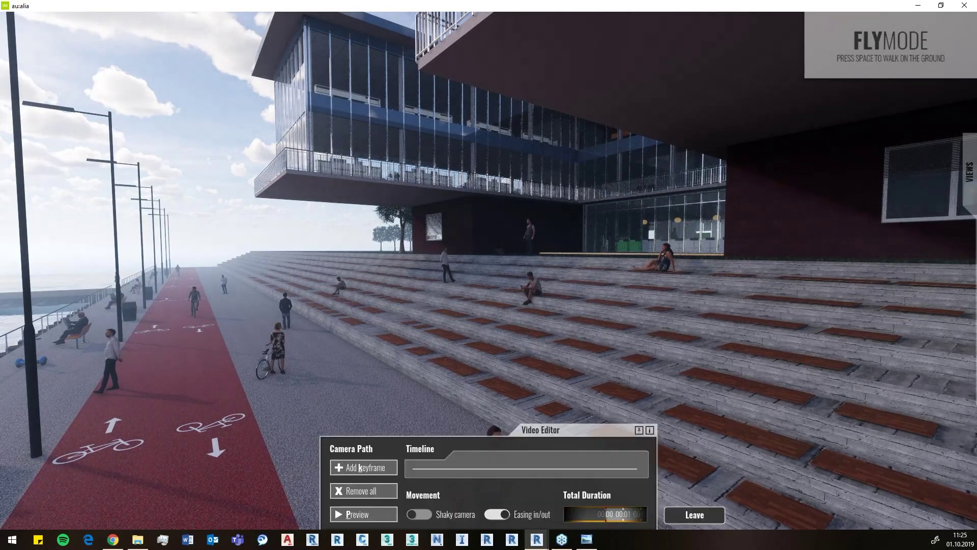
Step: Add a promenade keyframe, then fly into the courtyard and add a courtyard keyframe
left_click(360, 470)
left_click(413, 467)
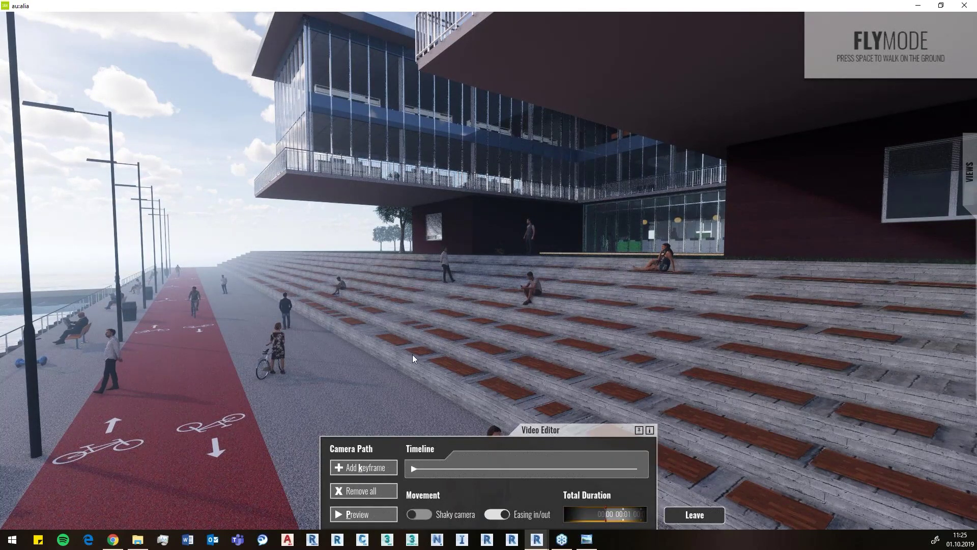
key("w")
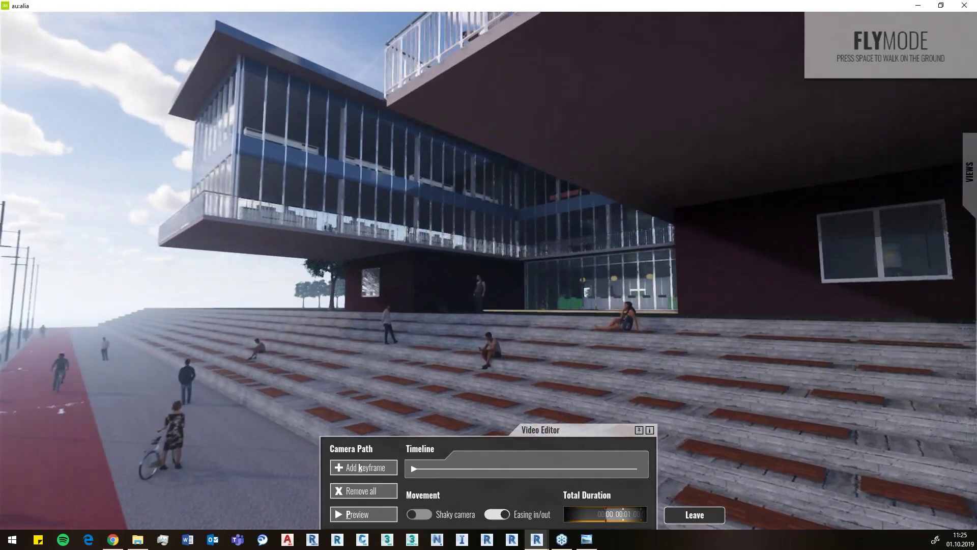
key("w")
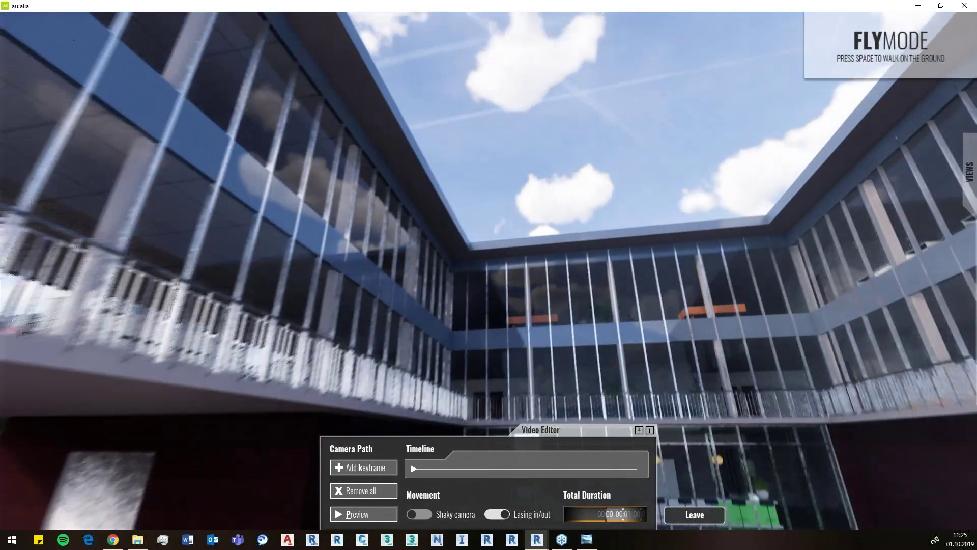
key("w")
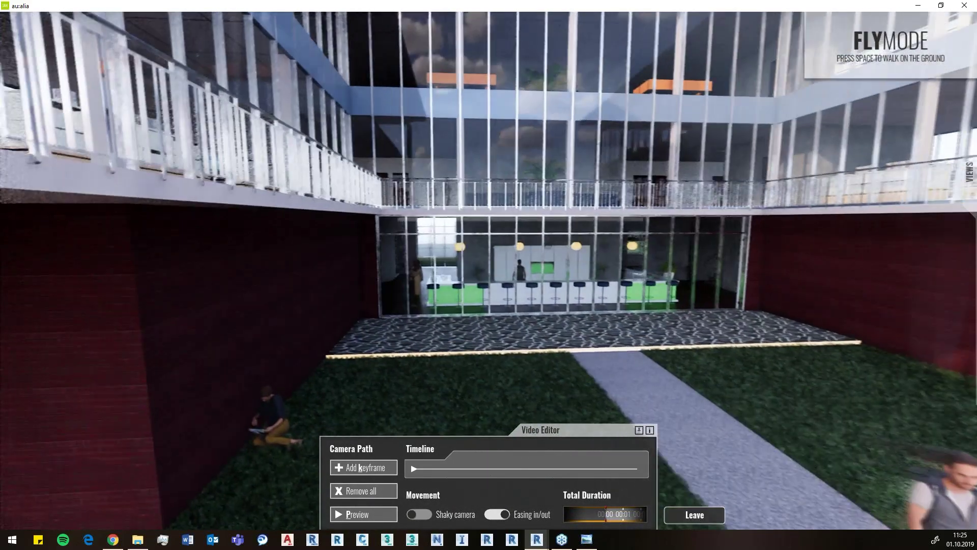
key("w")
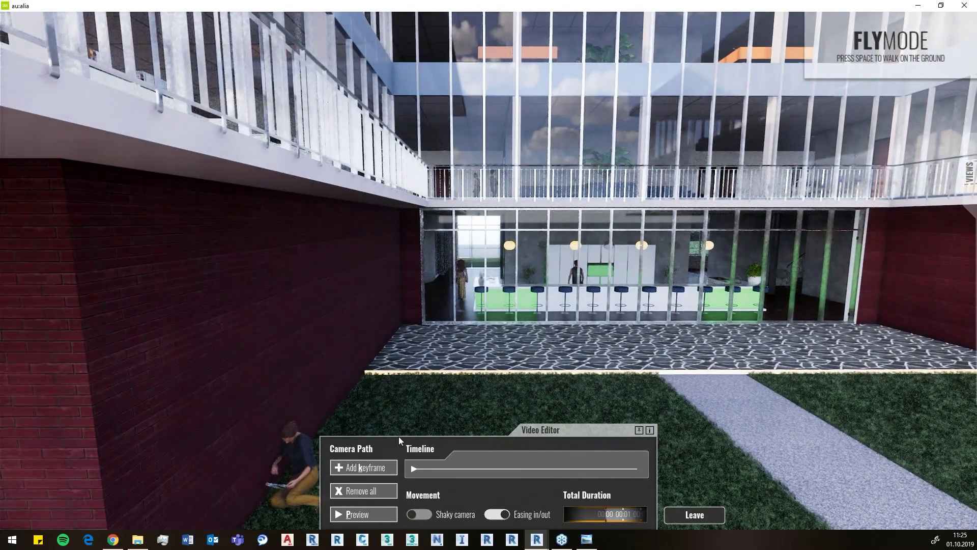
left_click(377, 467)
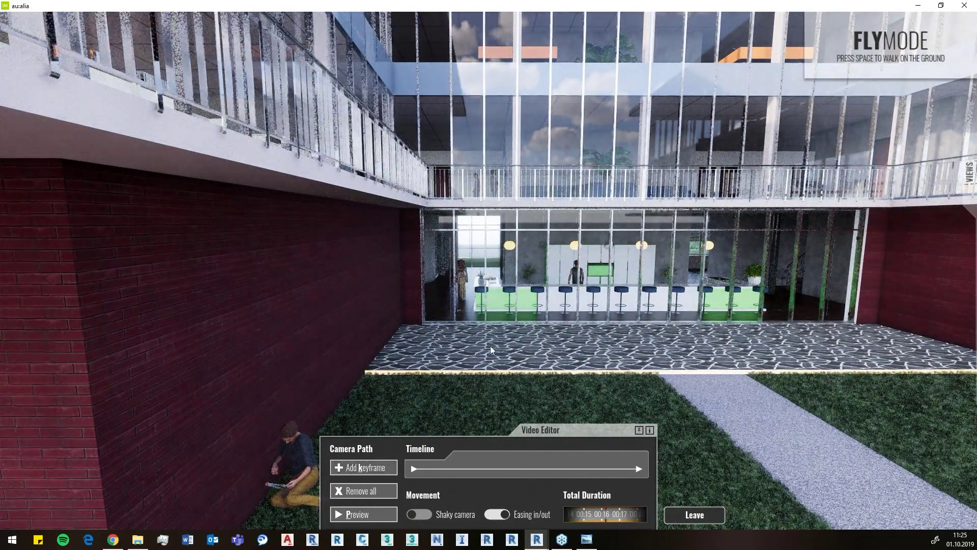
key("w")
key("w")
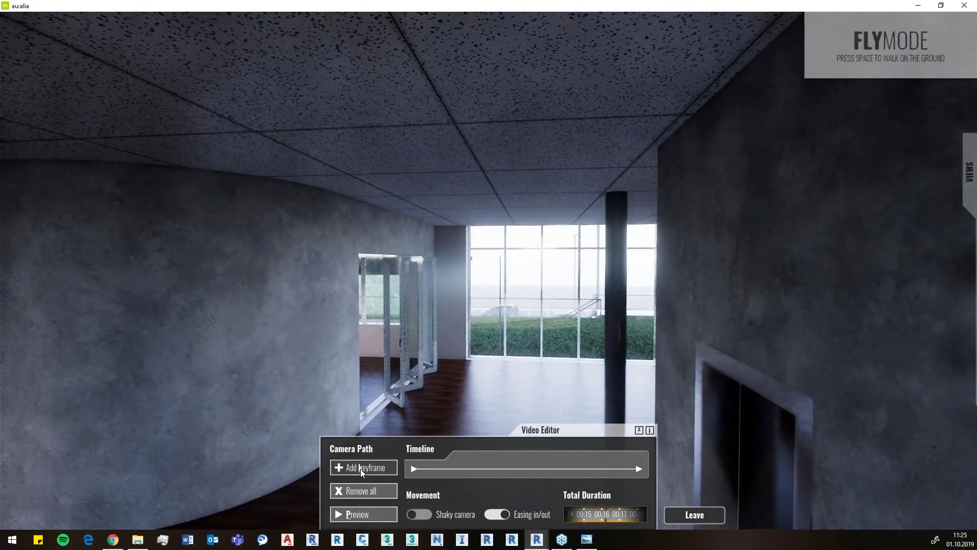
Step: Add office interior keyframes, ending with a view facing the lounge area
left_click(360, 468)
key("w")
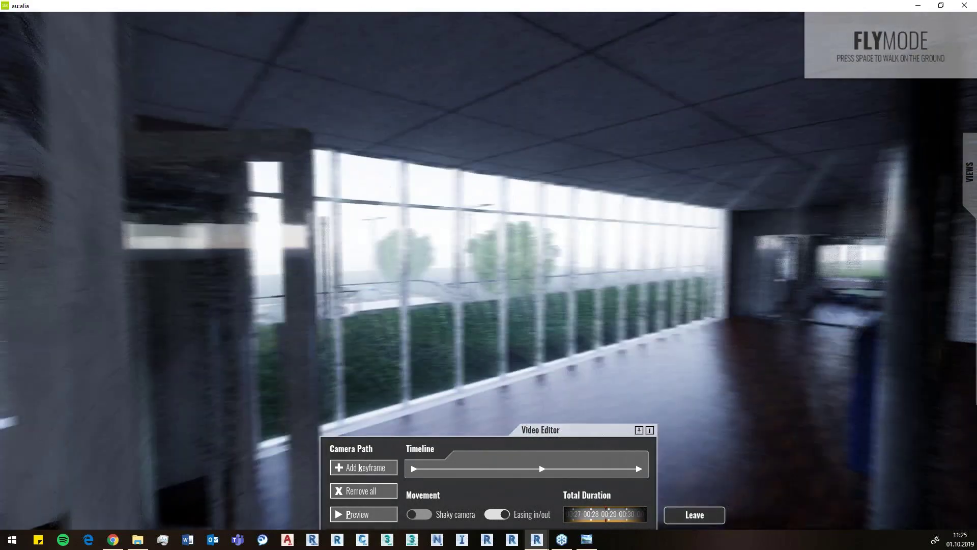
key("s")
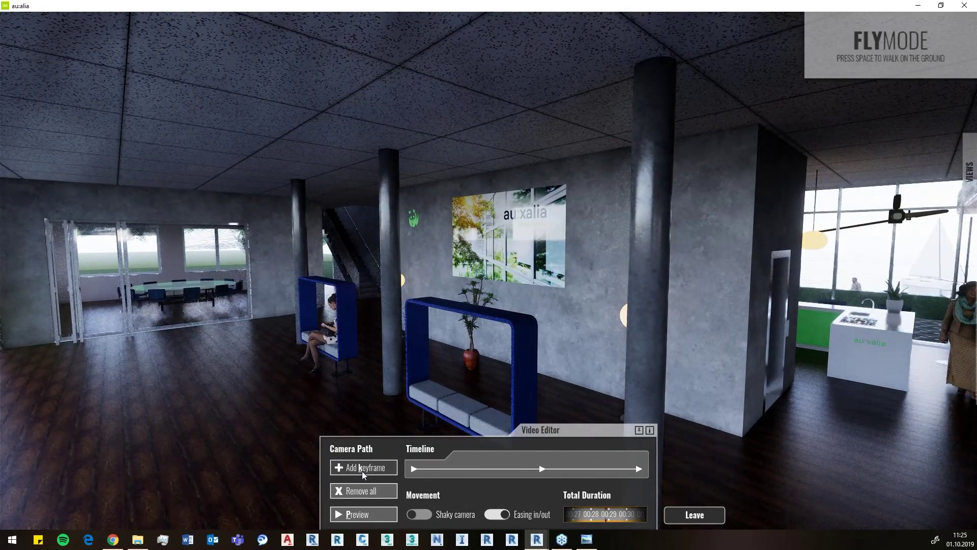
left_click(362, 470)
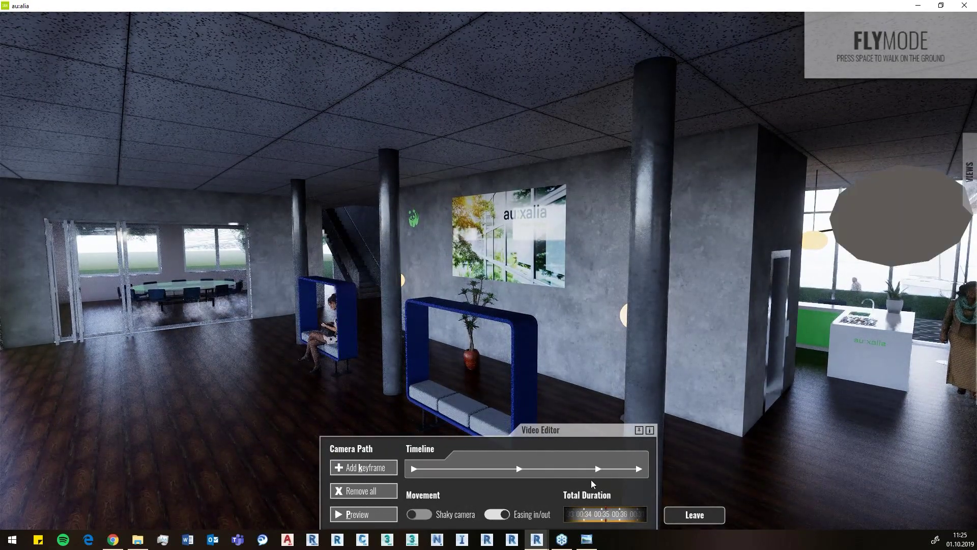
scroll(598, 517, "down", 10)
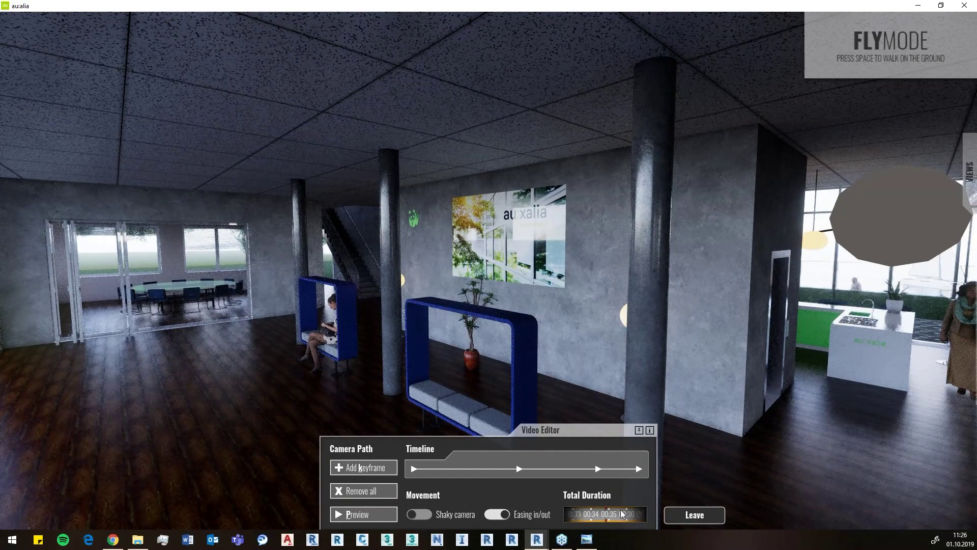
scroll(598, 516, "down", 10)
scroll(598, 517, "down", 8)
scroll(670, 510, "up", 3)
scroll(670, 510, "up", 3)
scroll(677, 512, "up", 3)
scroll(681, 514, "up", 3)
scroll(682, 514, "down", 4)
scroll(694, 514, "down", 4)
scroll(710, 514, "down", 4)
scroll(717, 513, "down", 4)
scroll(719, 513, "up", 1)
left_click(373, 517)
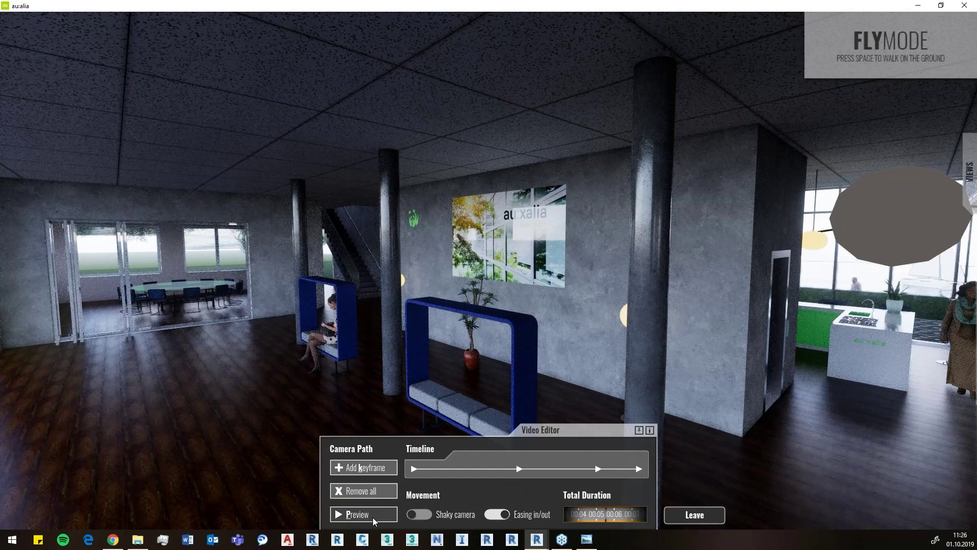
Step: Reposition the third keyframe's camera near the lobby windows in walk mode and apply it
left_click(597, 469)
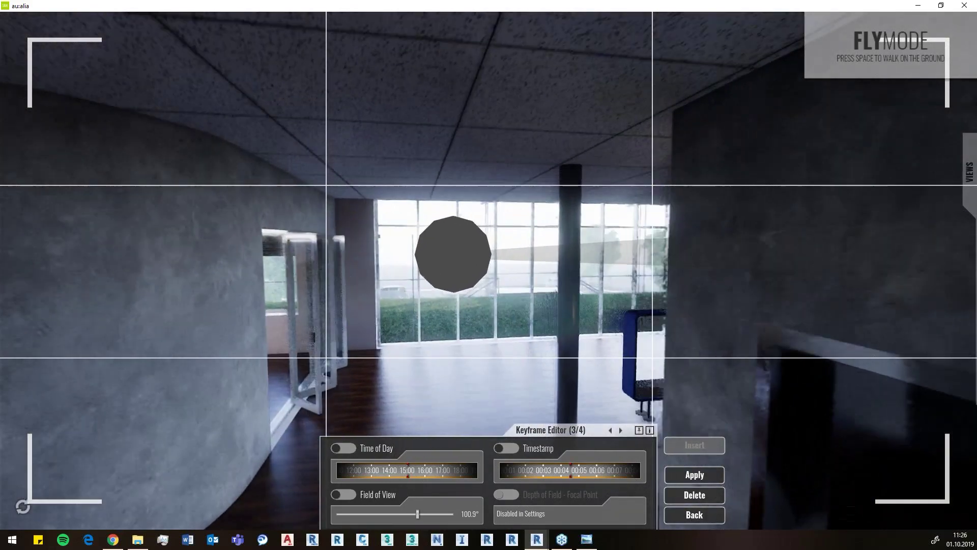
key("space")
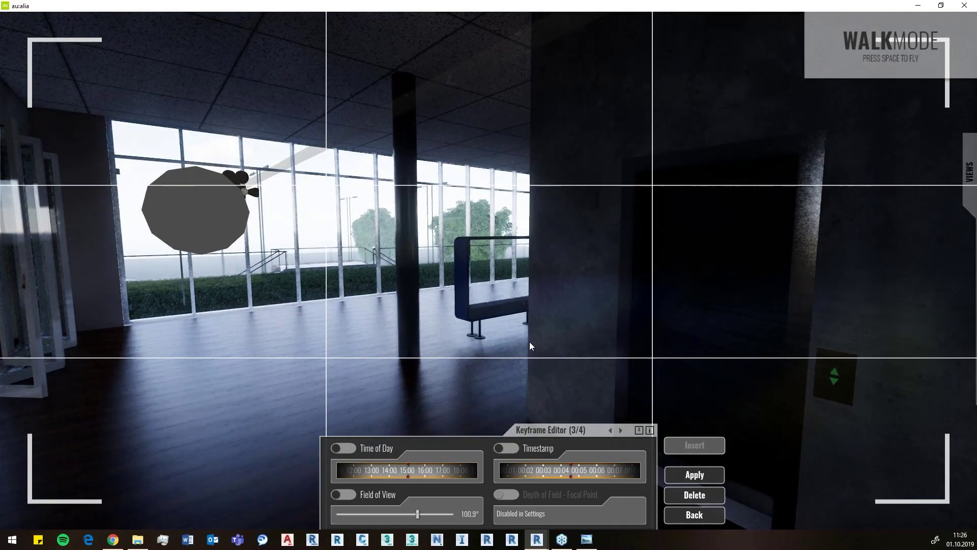
left_click(707, 471)
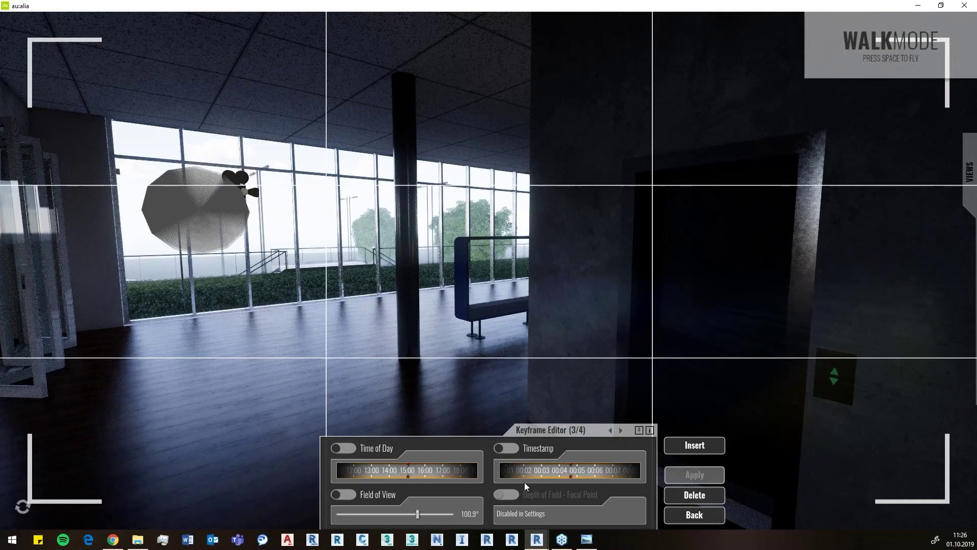
Step: Enable the third keyframe's timestamp at about 00:22, apply it, and preview the path
left_click_drag(610, 471, 526, 468)
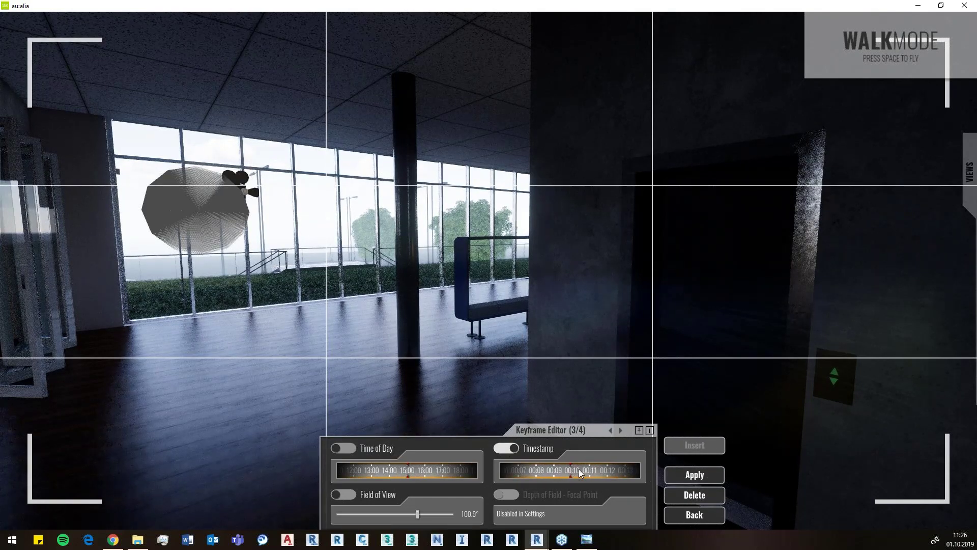
mouse_move(542, 468)
left_mouse_down()
mouse_move(639, 465)
mouse_move(497, 465)
left_mouse_up()
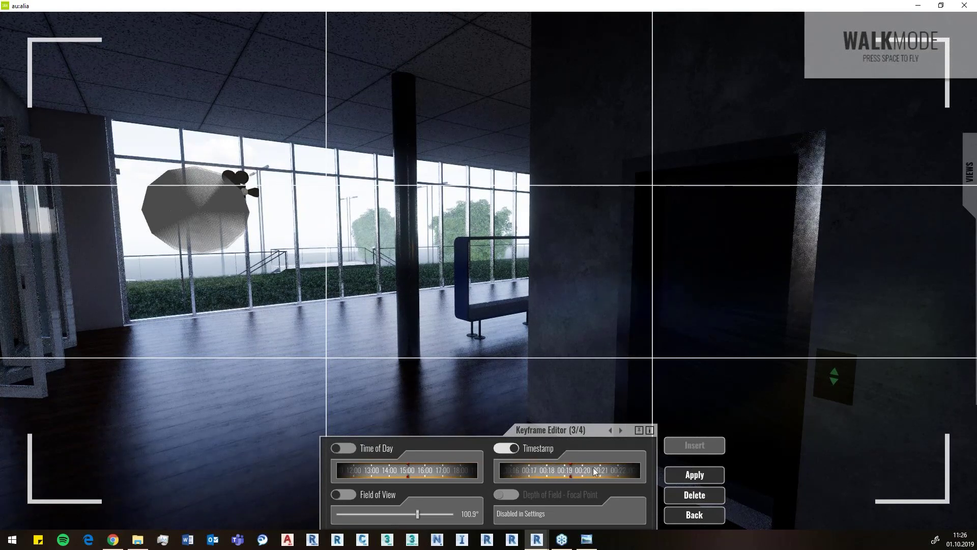
left_click_drag(593, 468, 604, 466)
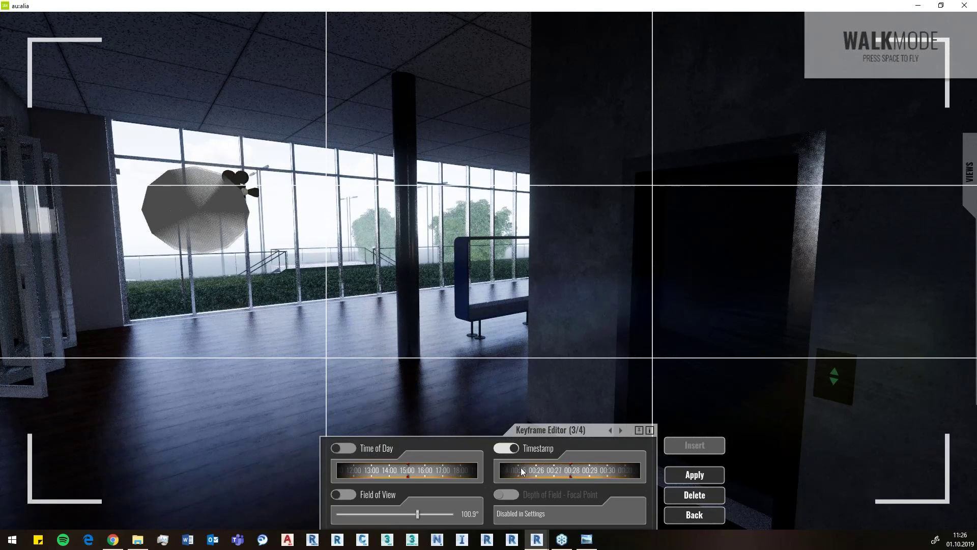
mouse_move(521, 467)
left_mouse_down()
mouse_move(646, 466)
mouse_move(590, 463)
left_mouse_up()
left_click(686, 474)
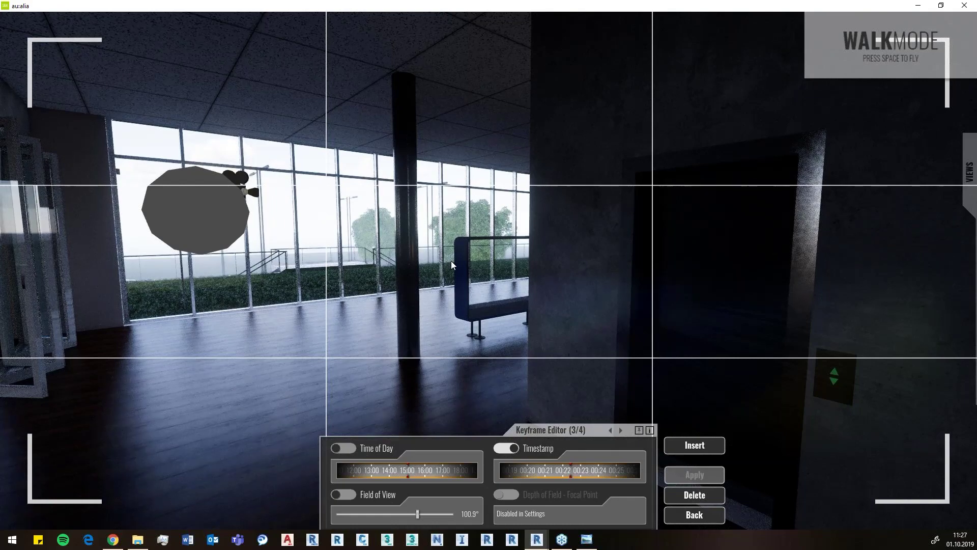
key("p")
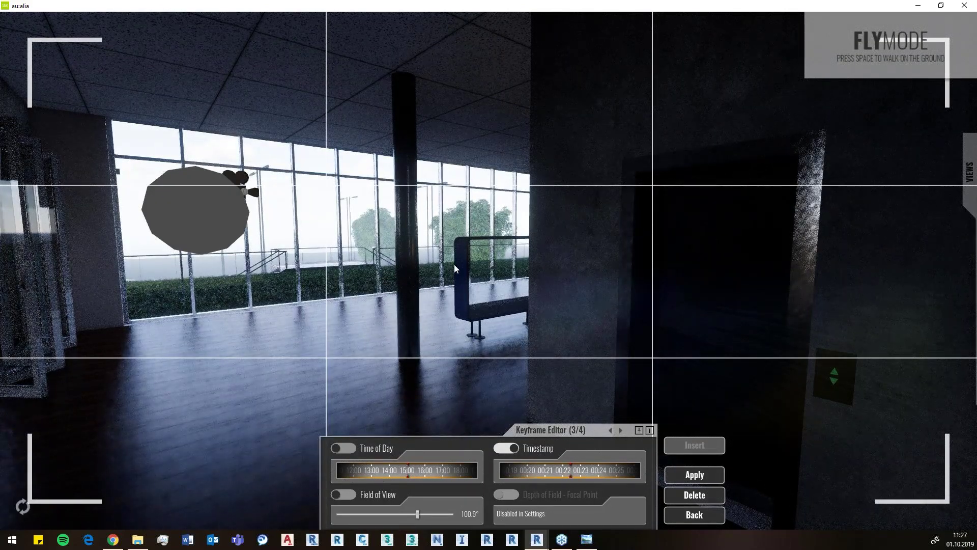
Step: Leave keyframe editing and fly around the atrium toward the courtyard windows
left_click(686, 514)
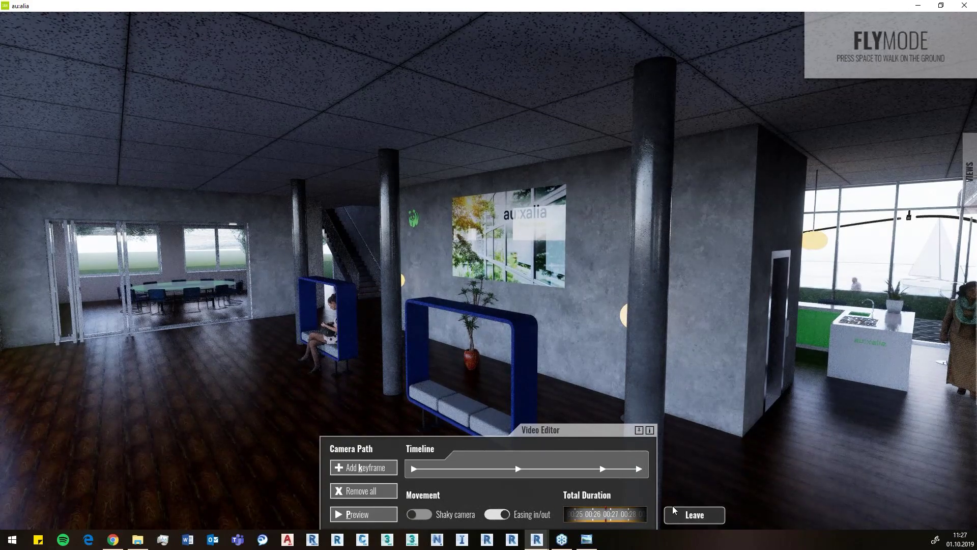
left_click(695, 515)
left_click_drag(597, 431, 713, 407)
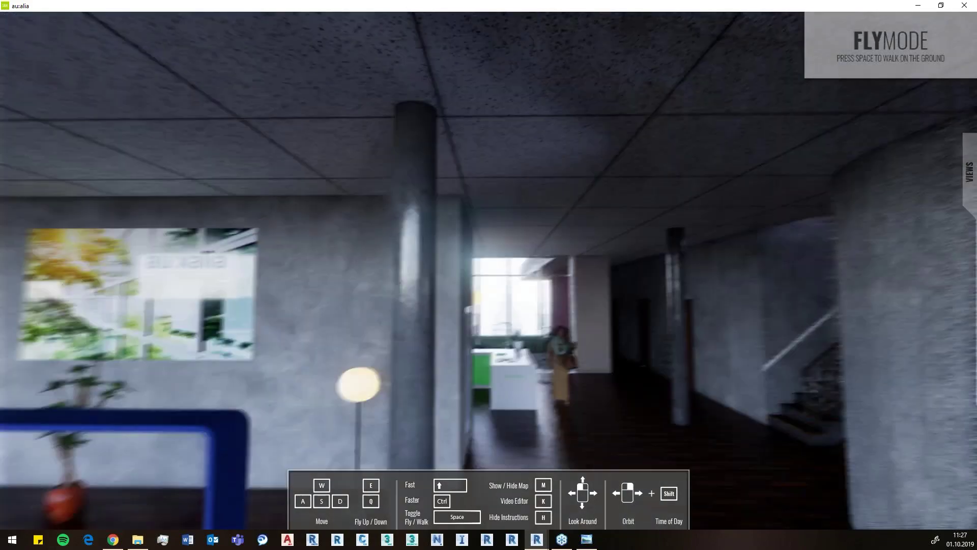
key("s")
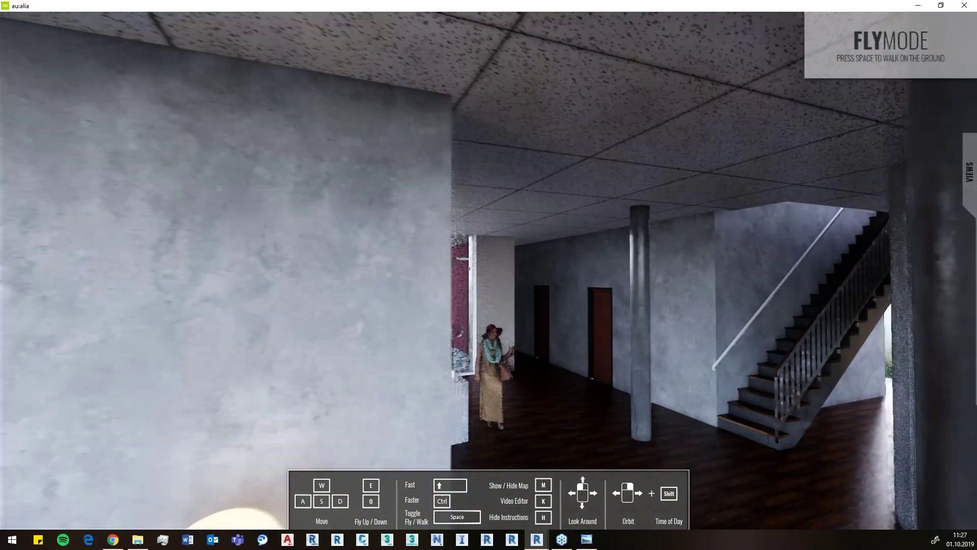
key("w")
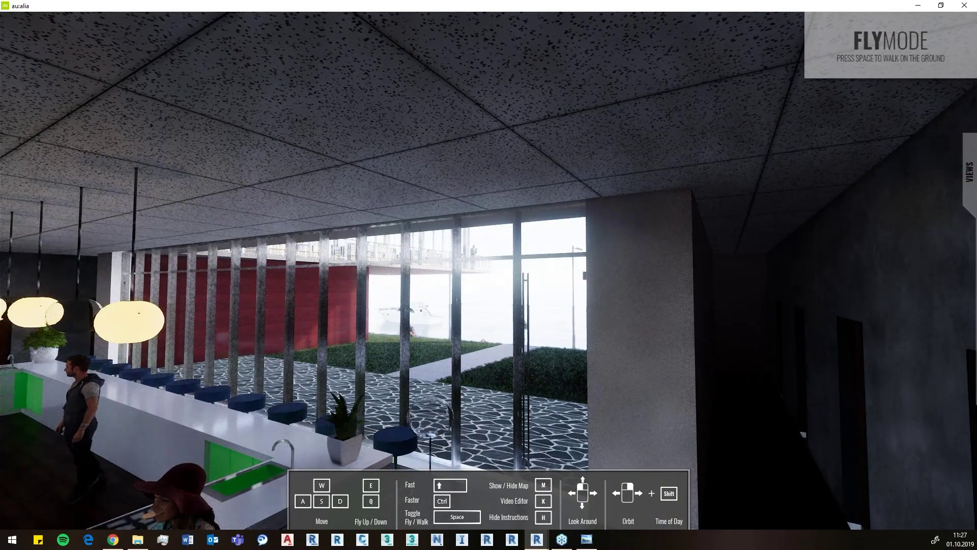
Step: Inspect the second camera-path keyframe in the Video Editor, then close the editor
key("k")
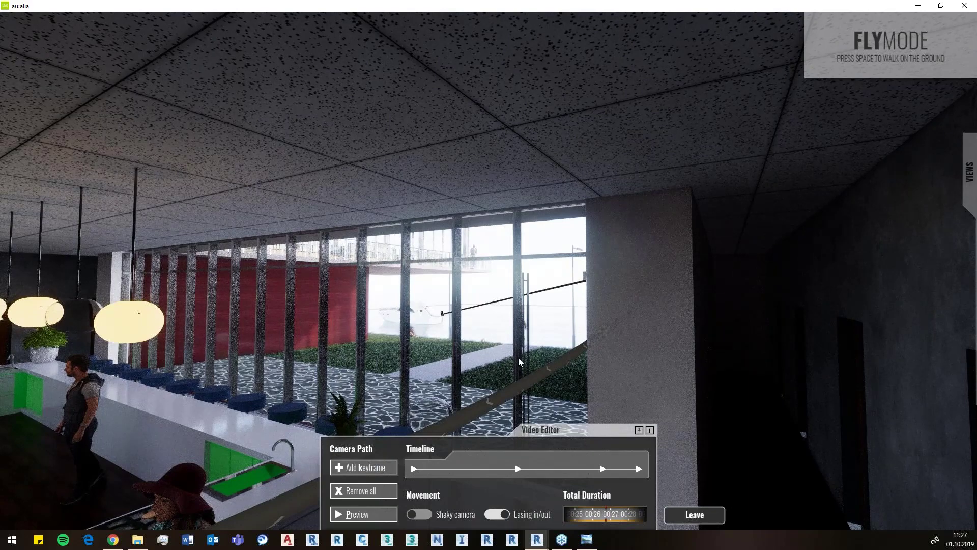
key("w")
key("w")
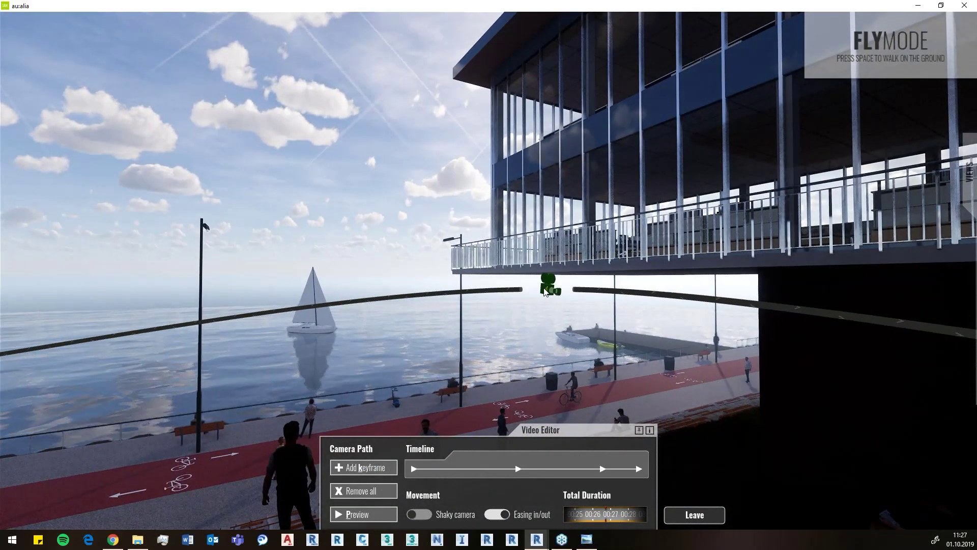
left_click(550, 286)
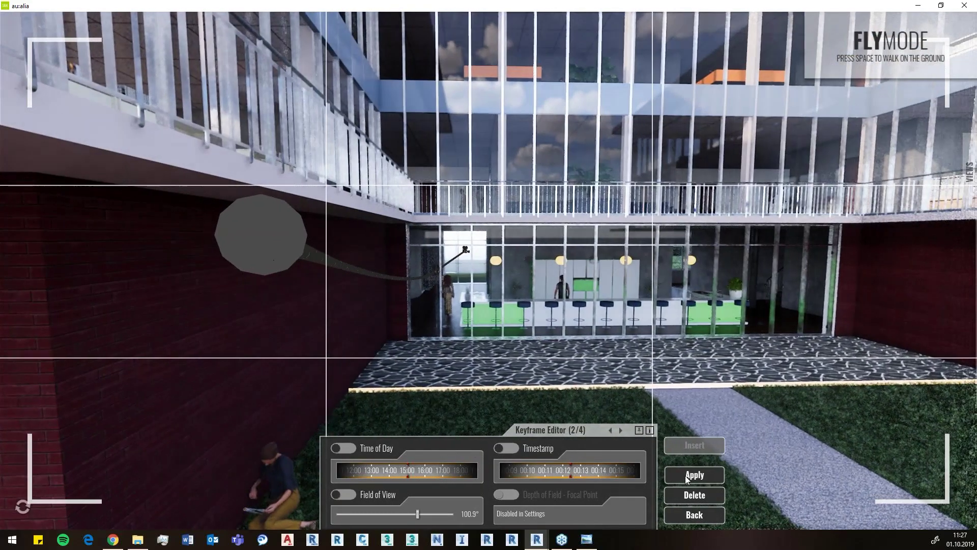
left_click(700, 516)
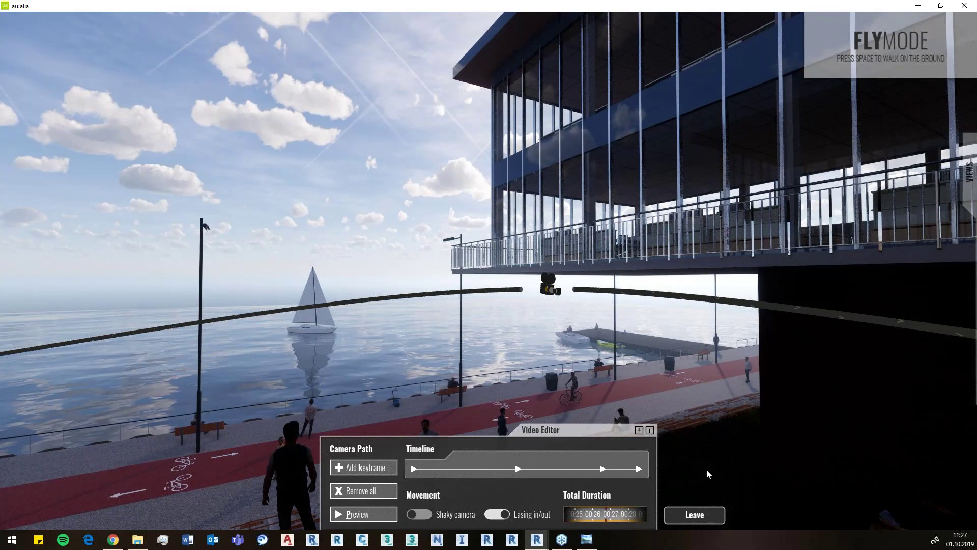
left_click(692, 515)
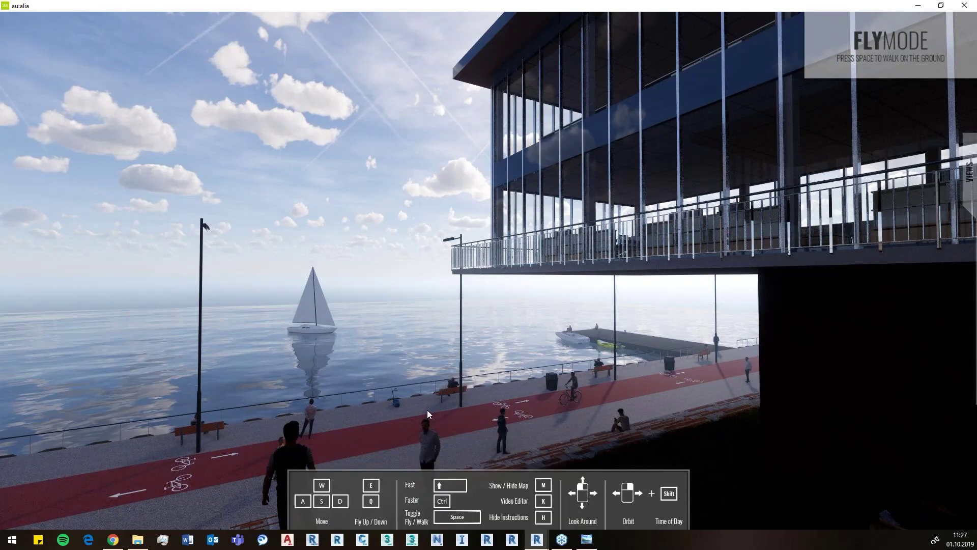
Step: Restore the Enscape viewer window, then maximize it to full screen again
left_click_drag(441, 4, 548, 75)
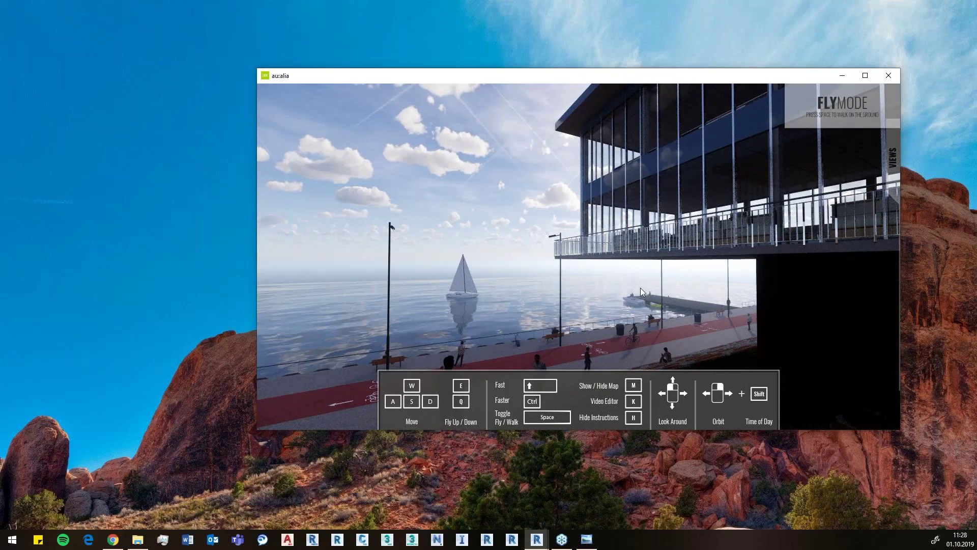
key("h")
key("h")
key("k")
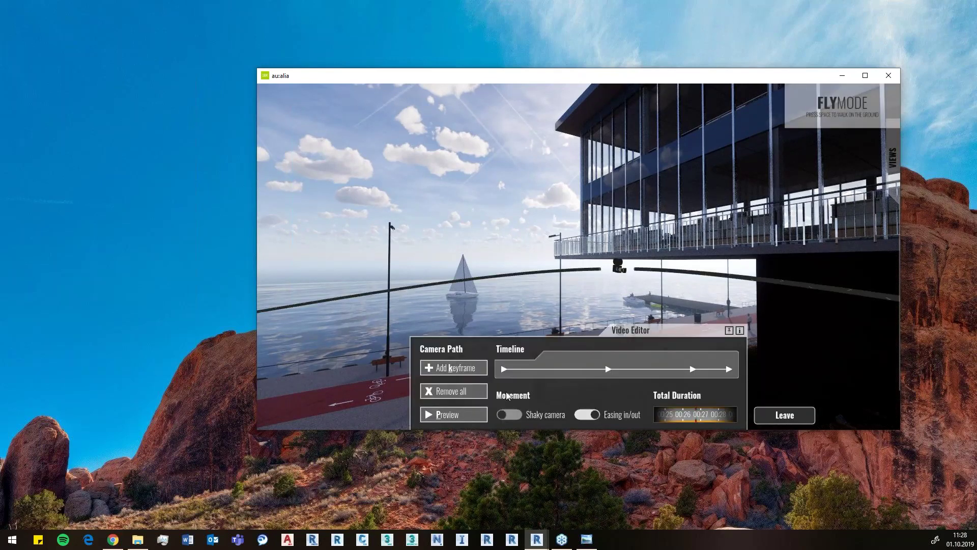
key("k")
double_click(574, 80)
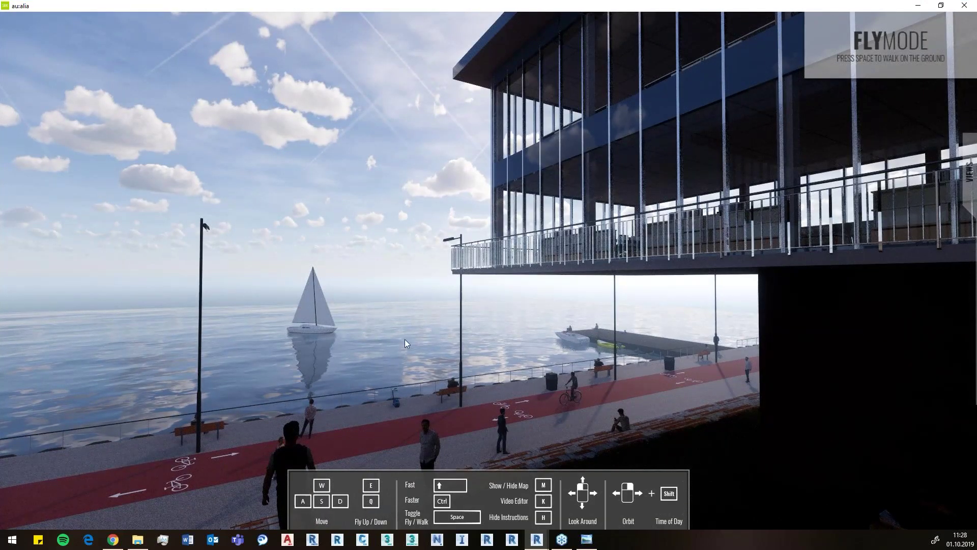
mouse_move(536, 539)
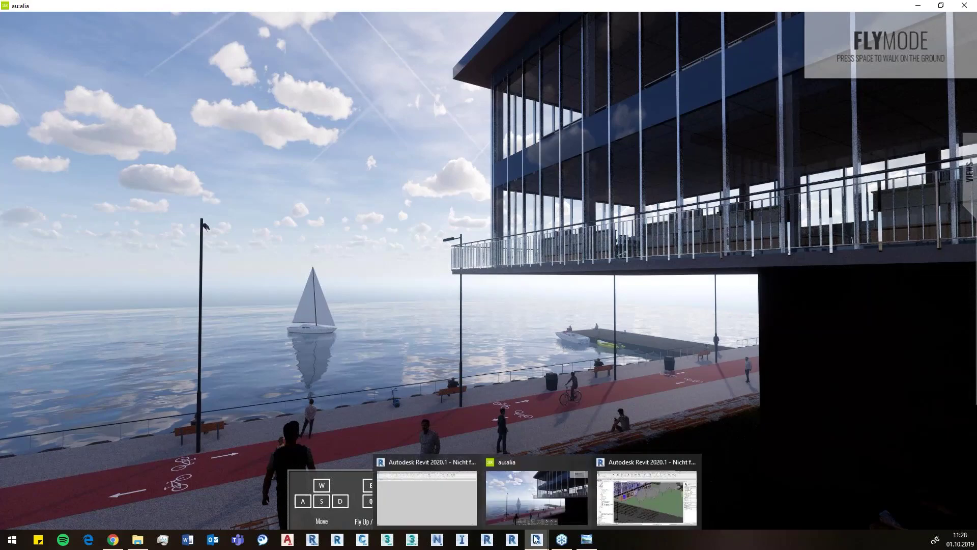
Step: Load the camera path file Enscape_VideoPath4.0.xml via Enscape's Camera Path menu
left_click(412, 491)
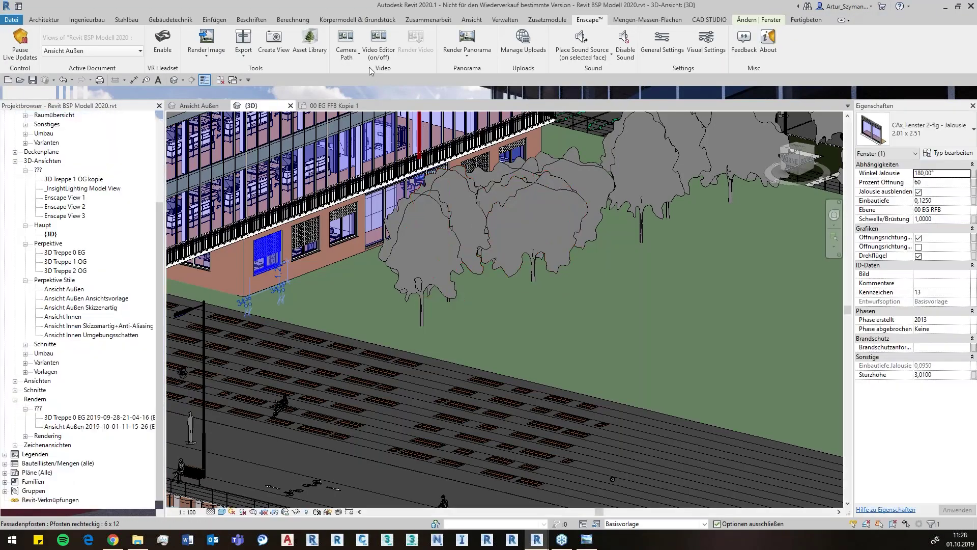
left_click(357, 55)
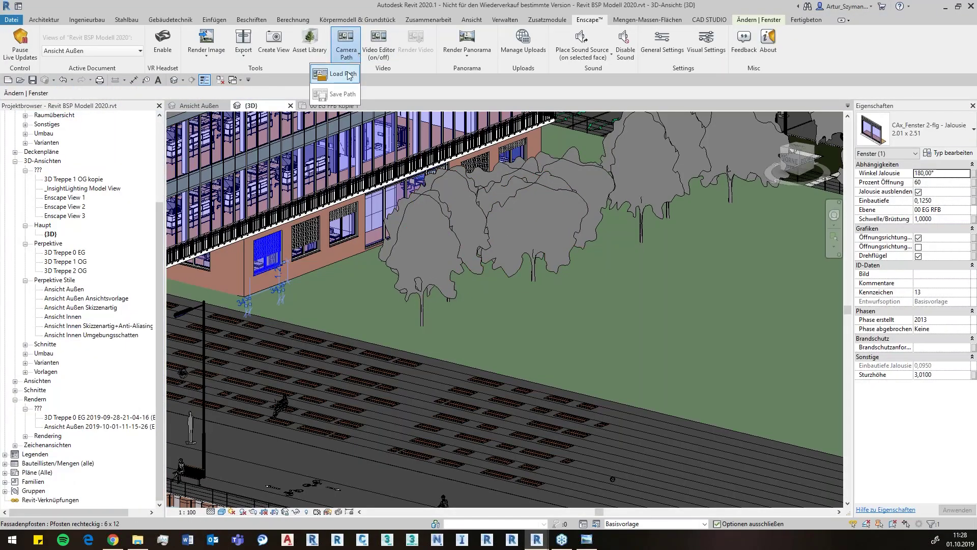
left_click(343, 74)
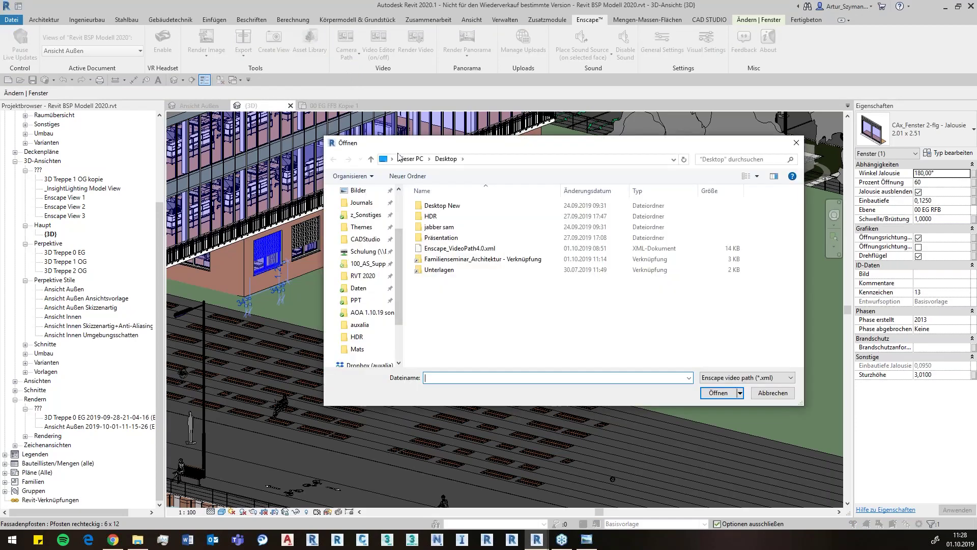
left_click(458, 248)
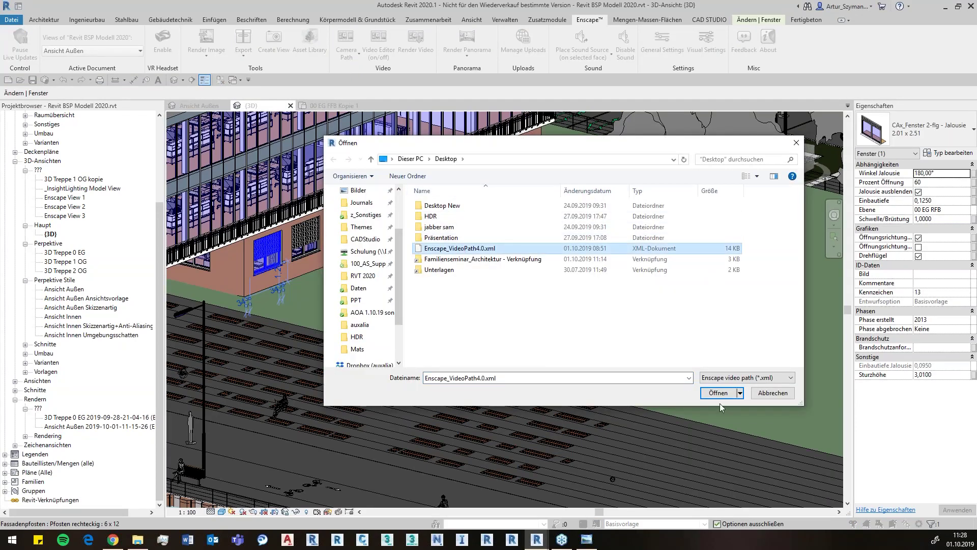
left_click(708, 391)
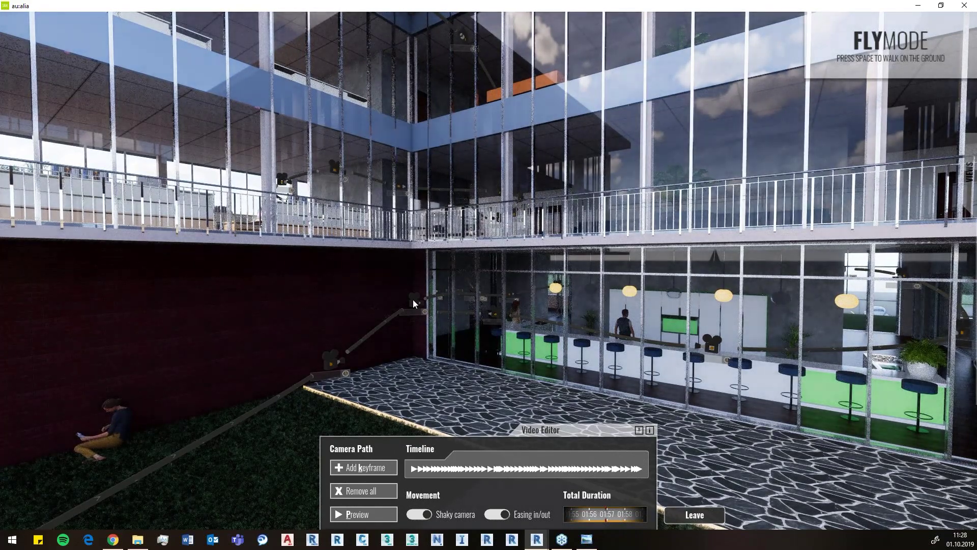
Step: Hide Enscape's video editor and switch back to the Revit model window
key("k")
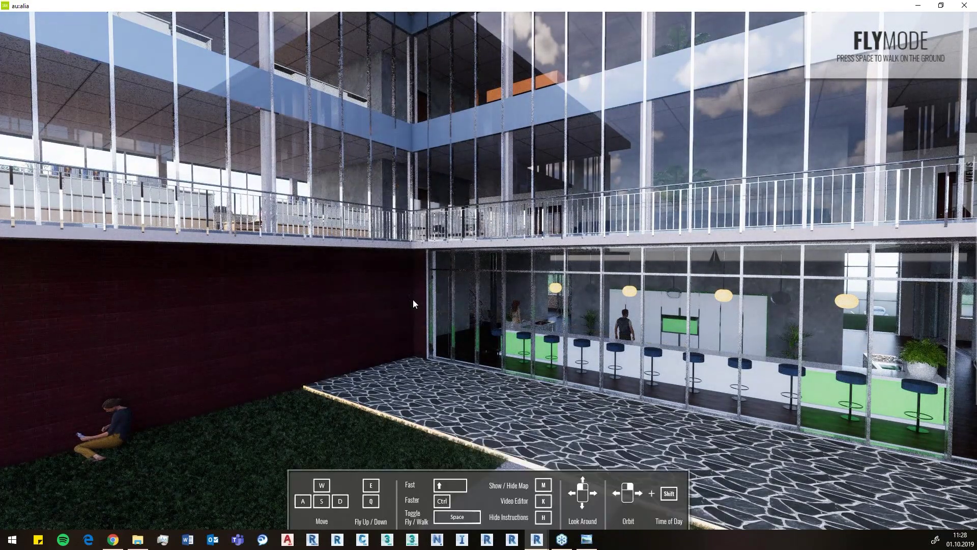
left_click(538, 540)
left_click(628, 498)
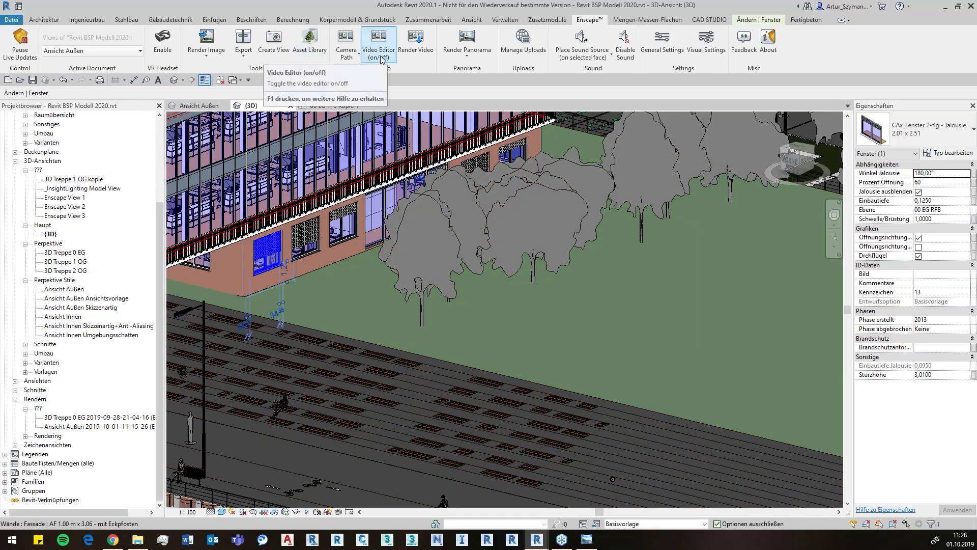
left_click(381, 58)
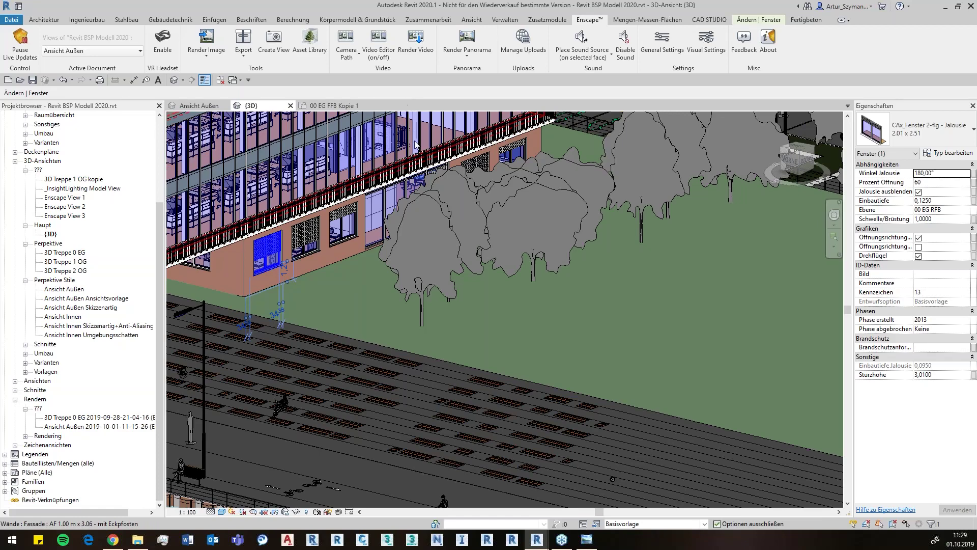
left_click(468, 57)
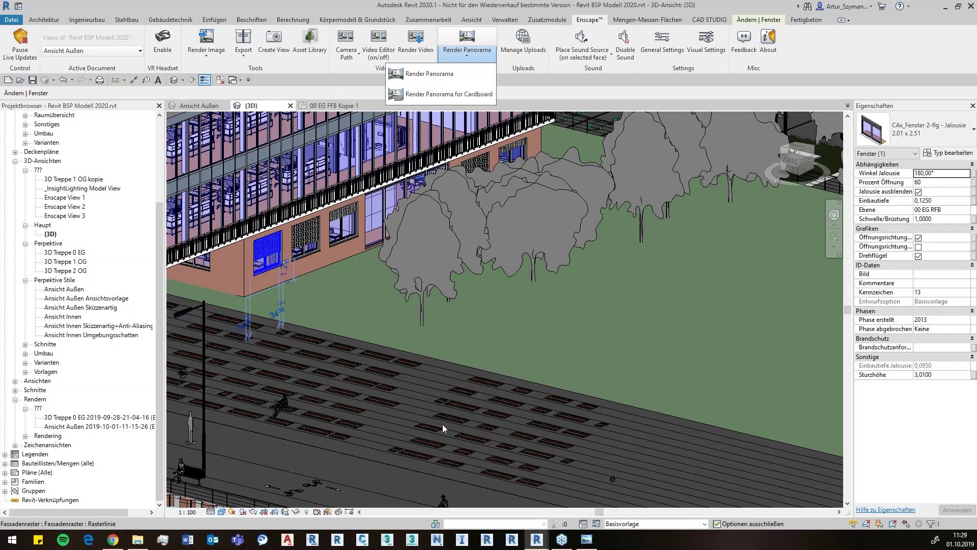
Step: Open the uploaded web standalone 'Revit BSP Modell 2020' from Enscape's Manage Uploads
left_click(523, 51)
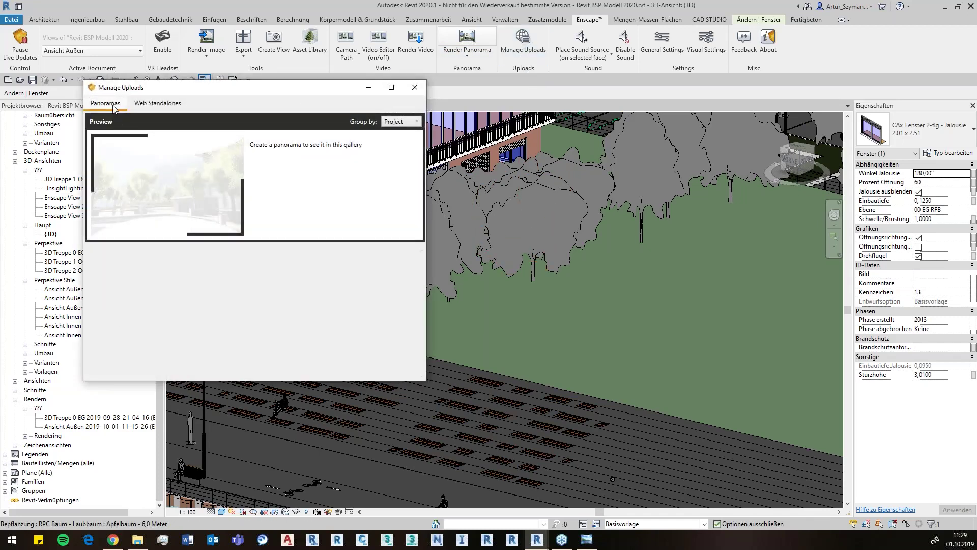
left_click(155, 103)
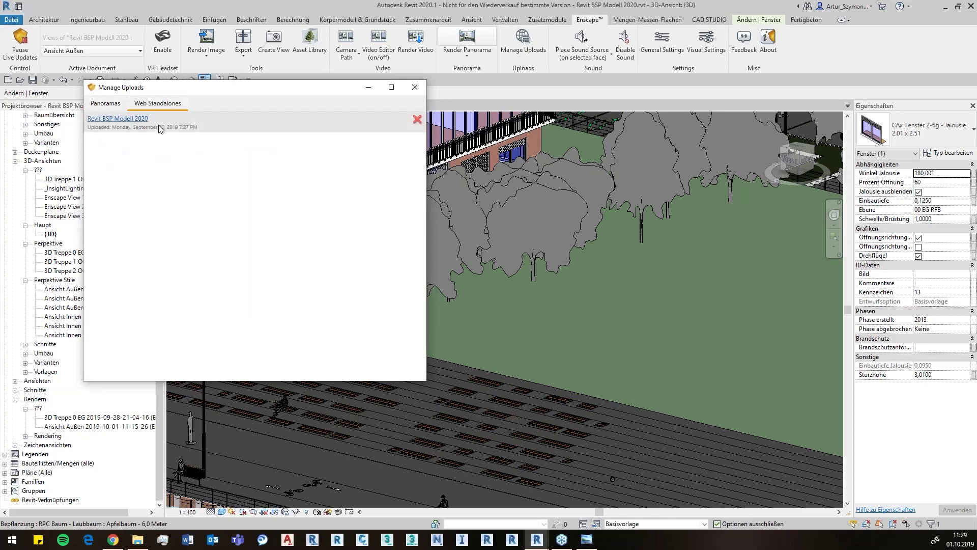
left_click(114, 119)
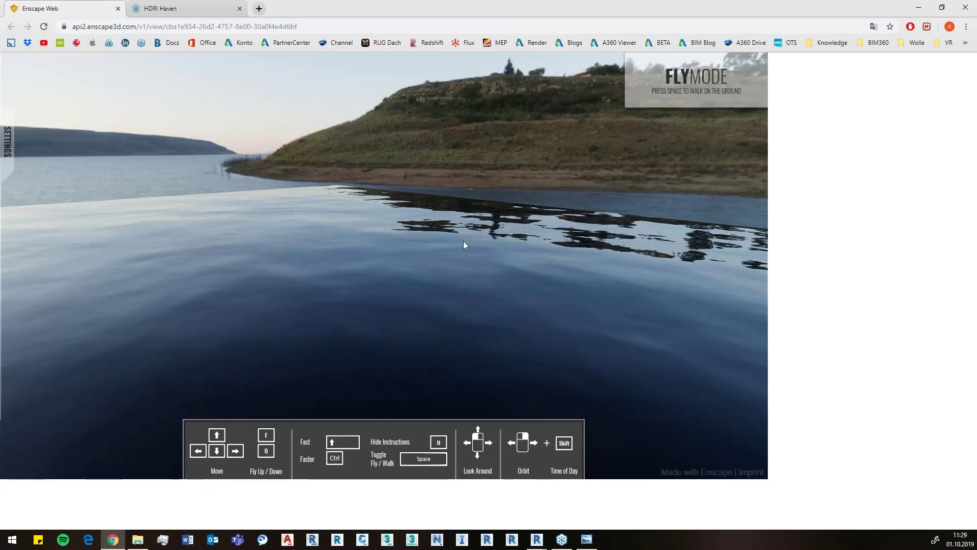
Step: Look around and fly toward the waterfront building in the web viewer
left_click(469, 76)
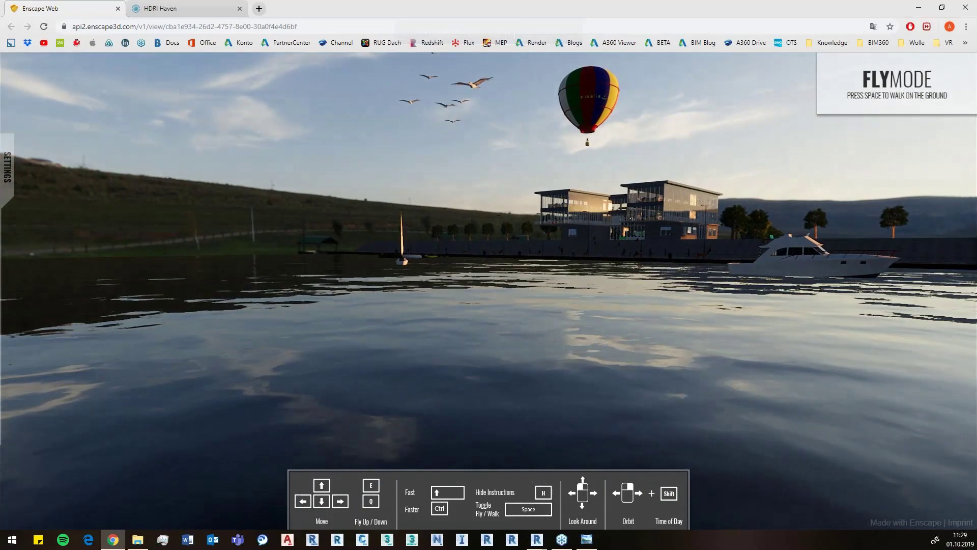
left_click_drag(489, 275, 611, 199)
key("Up")
key("Up")
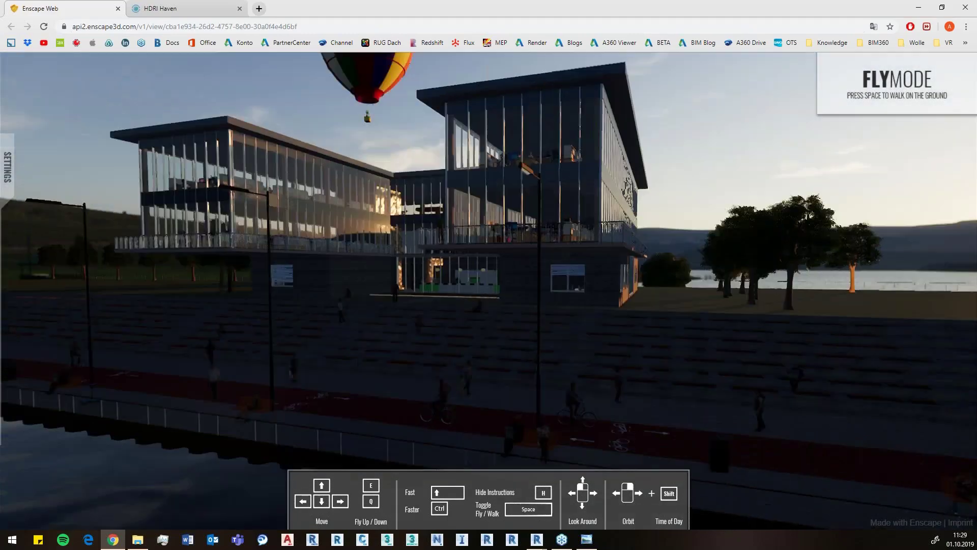
mouse_move(489, 275)
left_mouse_down()
mouse_move(565, 479)
mouse_move(967, 479)
left_mouse_up()
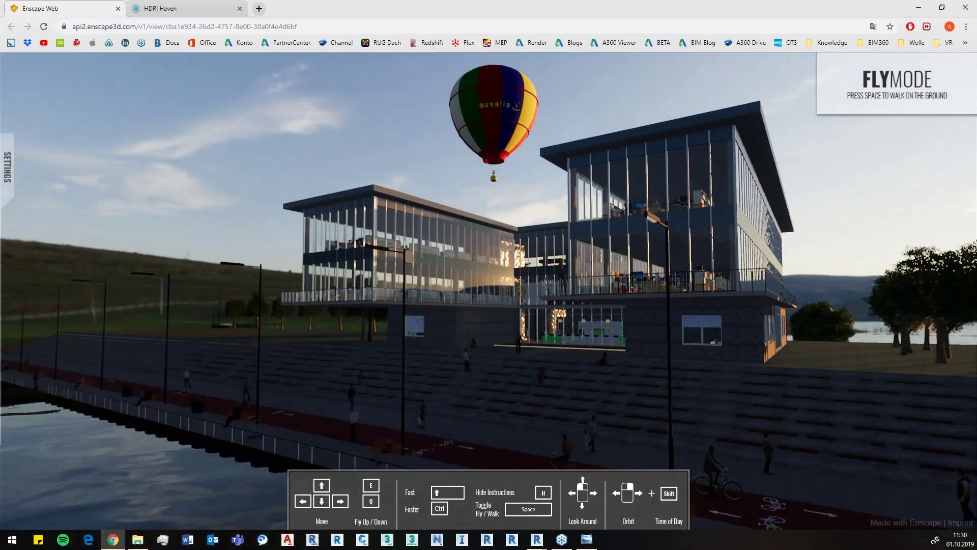
mouse_move(489, 275)
left_mouse_down()
mouse_move(713, 275)
mouse_move(296, 275)
left_mouse_up()
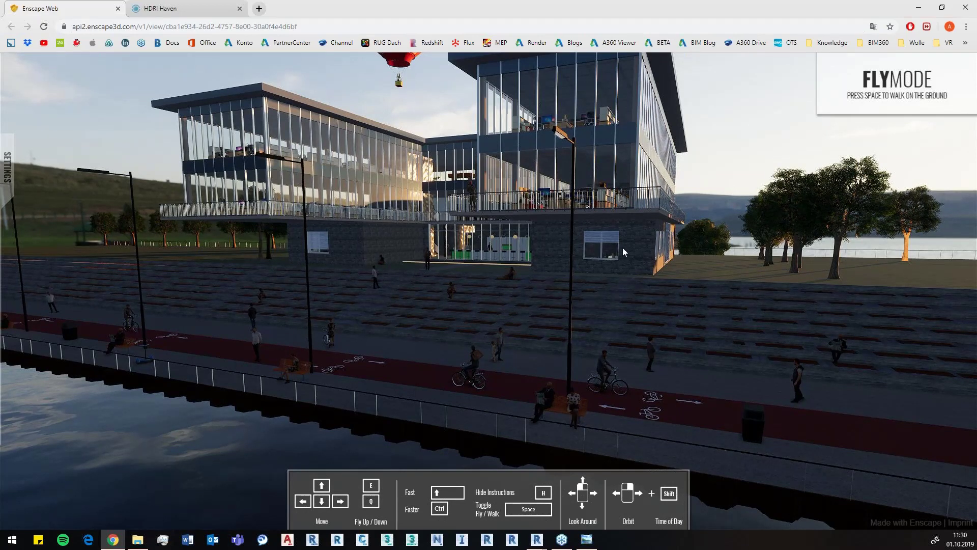
Step: Switch to walk mode, move around the promenade, then close the browser
key("space")
key("Left")
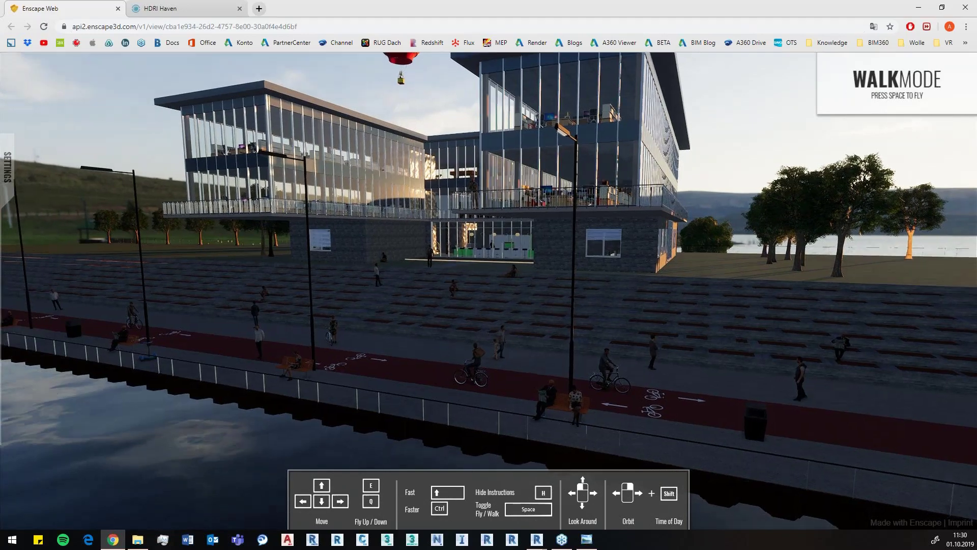
key("a")
key("Down")
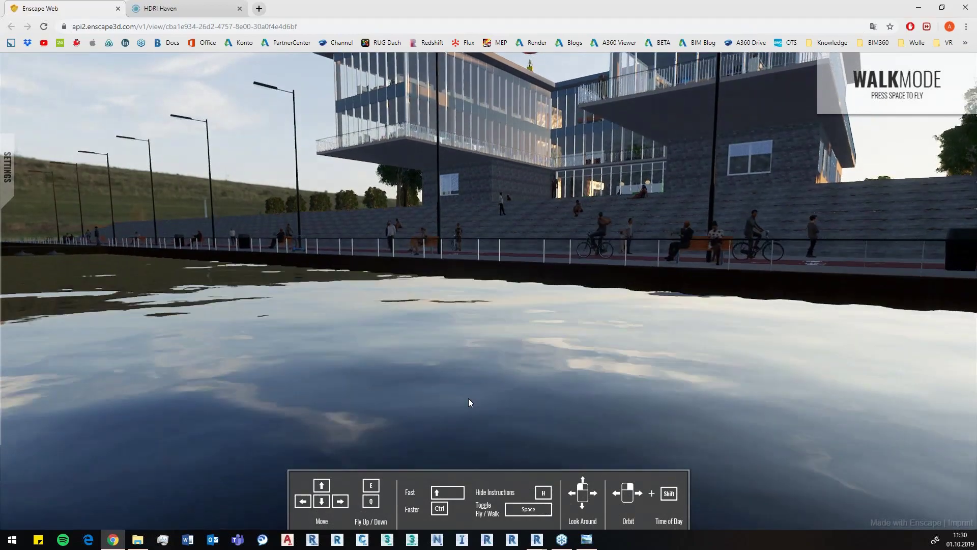
left_click(929, 4)
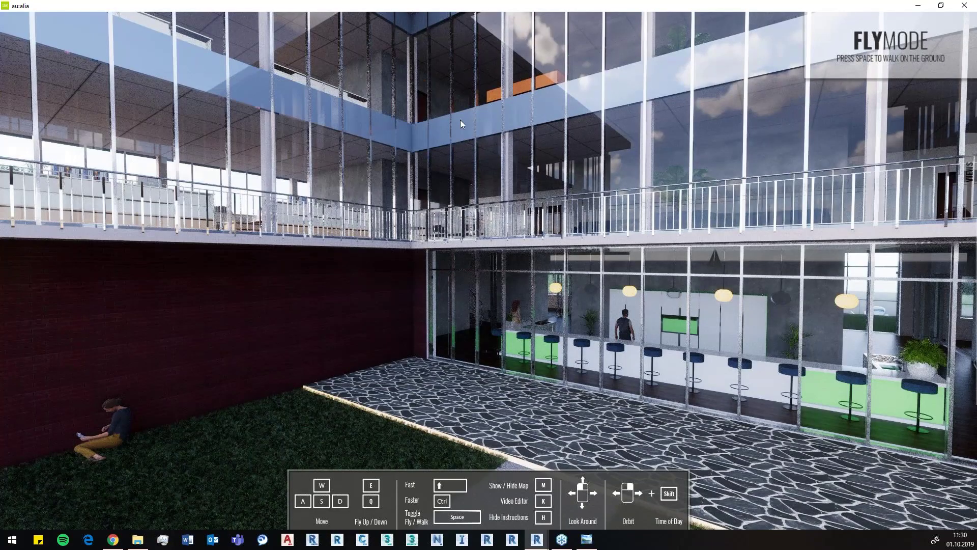
mouse_move(537, 539)
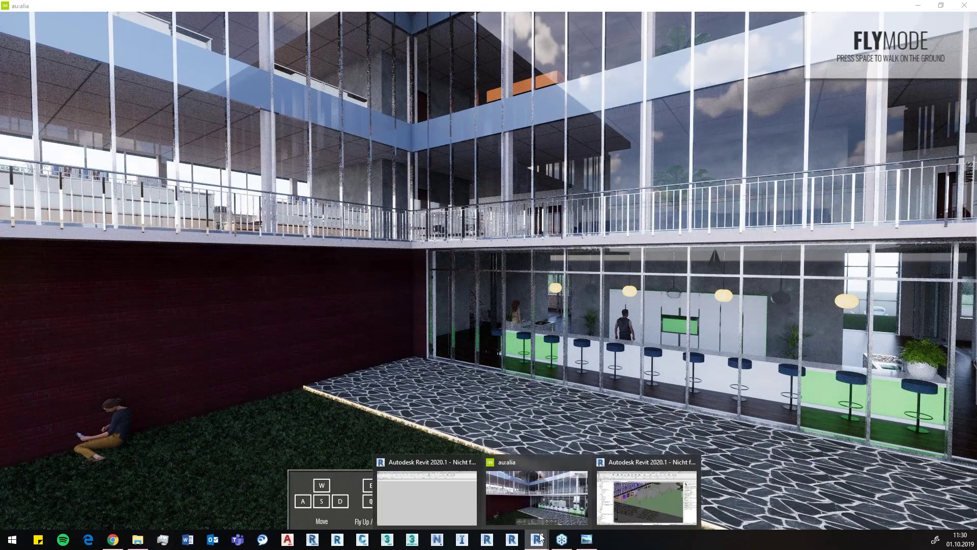
Step: Switch to Revit and open the 00 EG FFB Kopie 1 floor plan
left_click(633, 489)
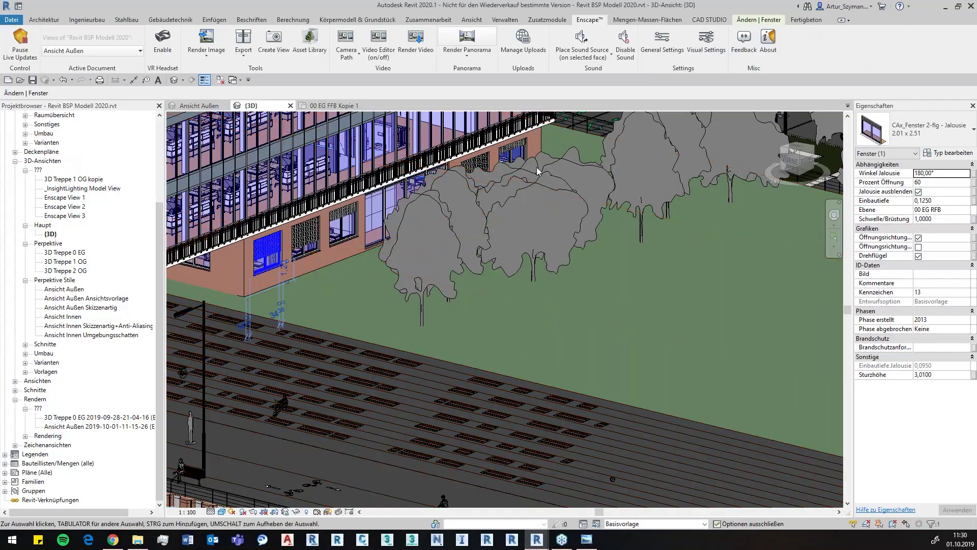
left_click(589, 43)
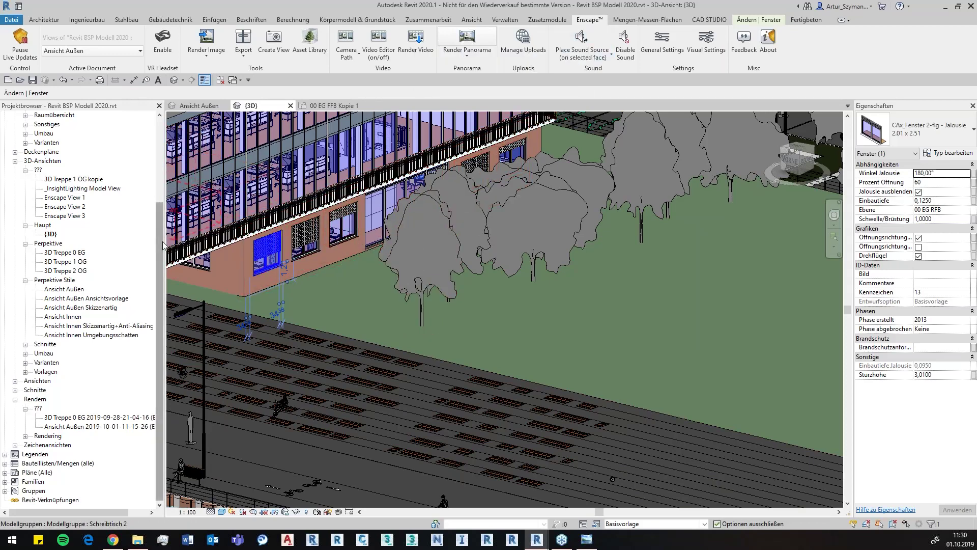
scroll(92, 173, "up", 5)
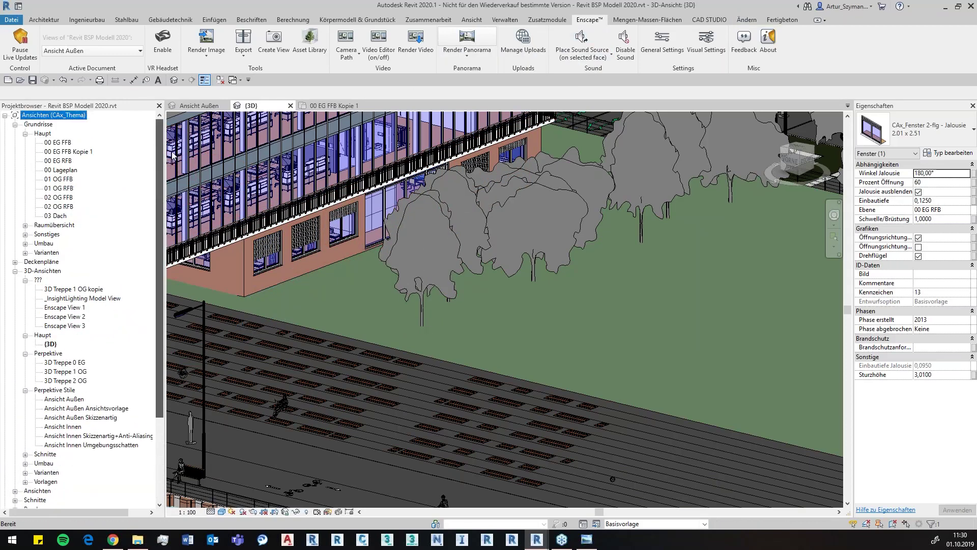
double_click(74, 154)
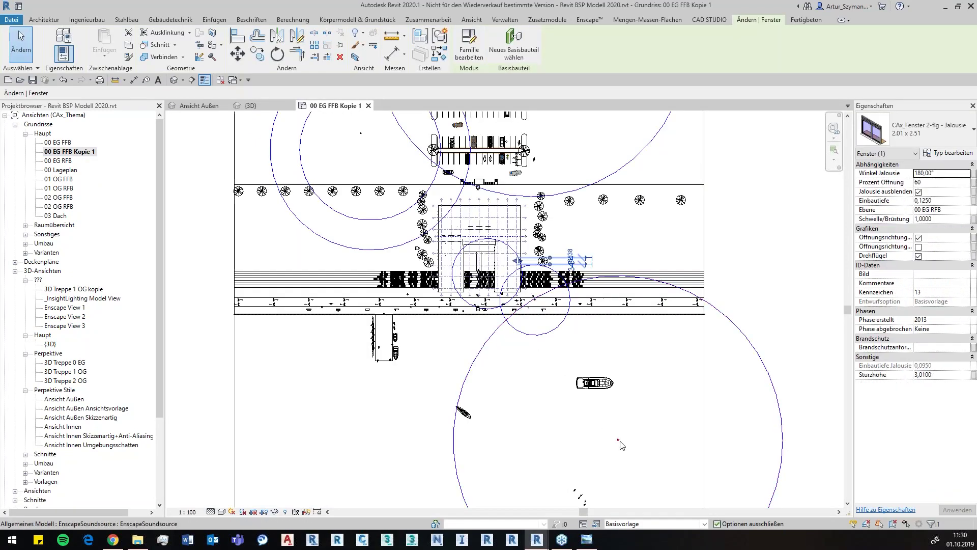
Step: Inspect the sound sources near the boat and large tree, including their range circles
left_click(621, 442)
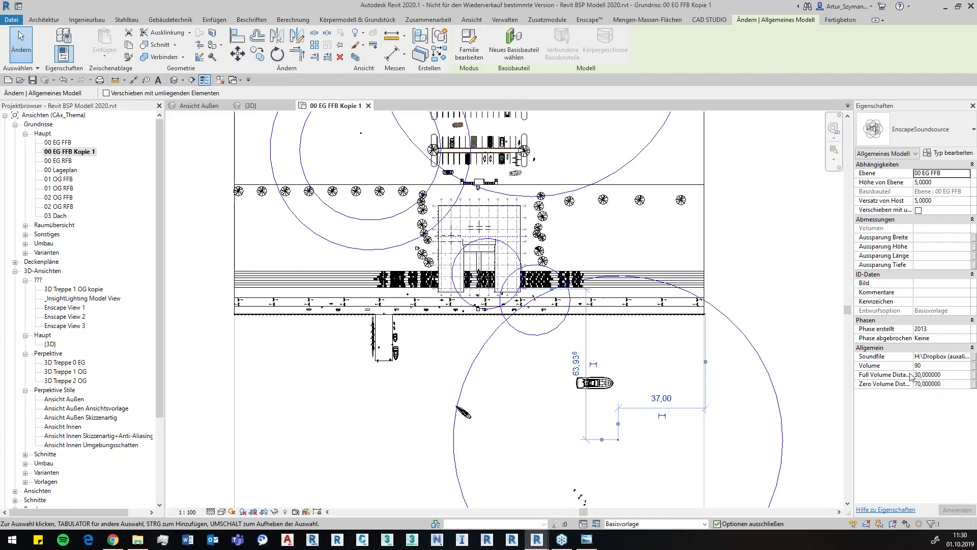
left_click(737, 227)
middle_click_drag(751, 246, 787, 326)
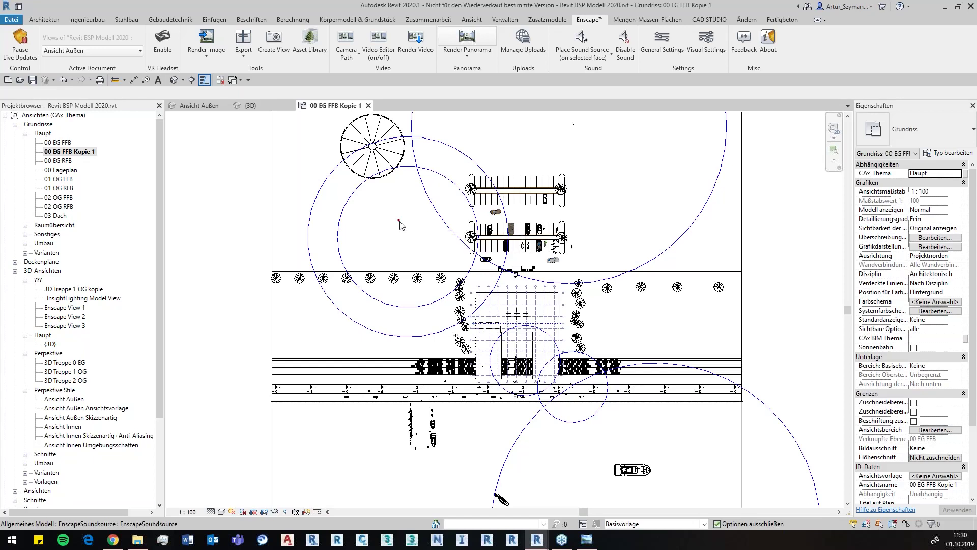
left_click(399, 222)
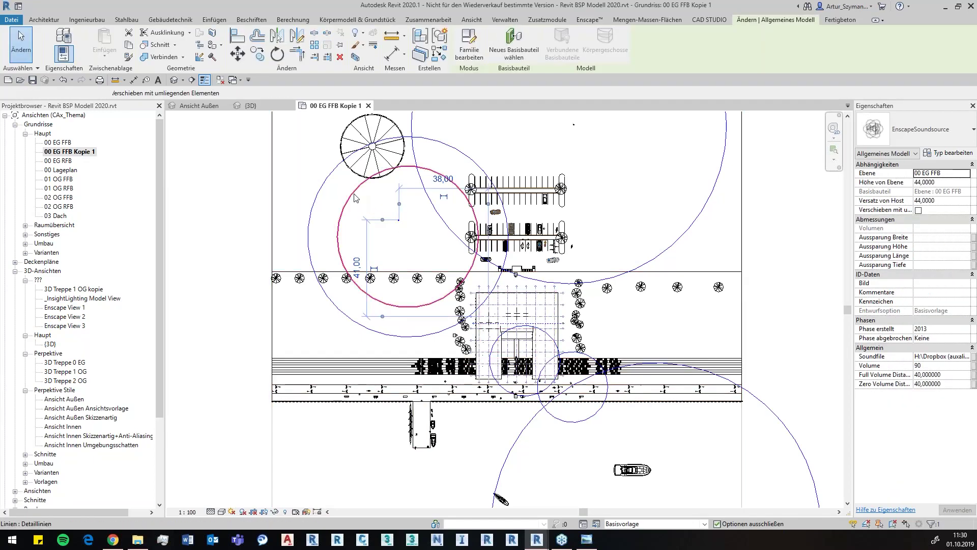
left_click(477, 229)
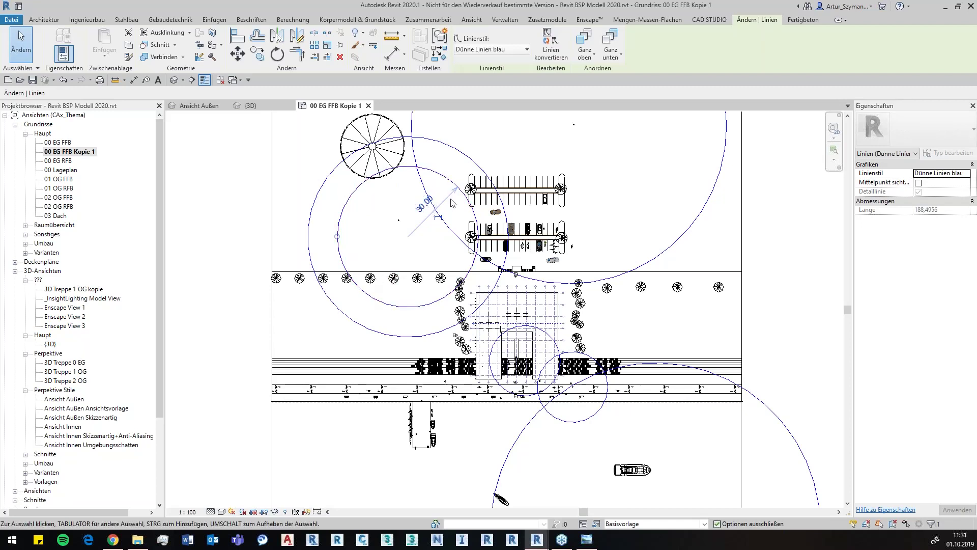
left_click(338, 175)
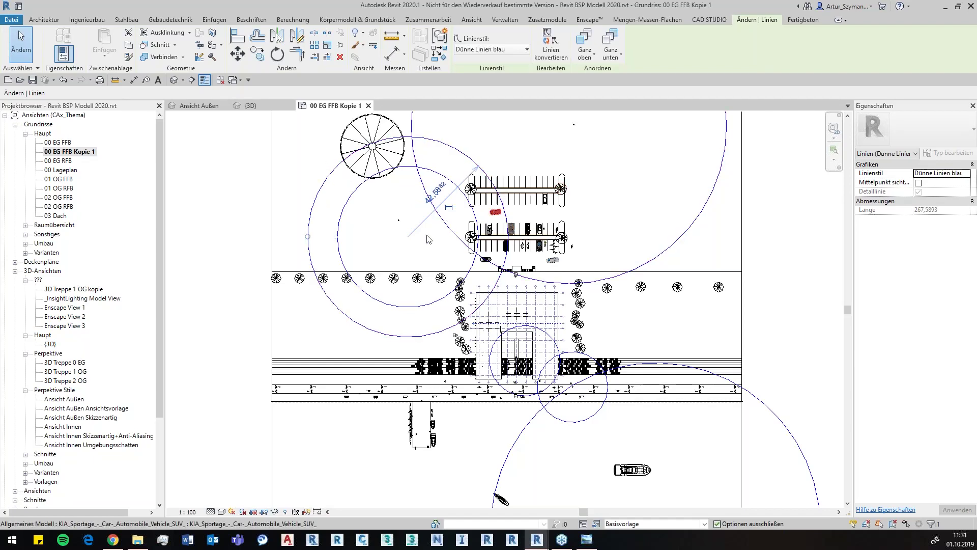
left_click(404, 223)
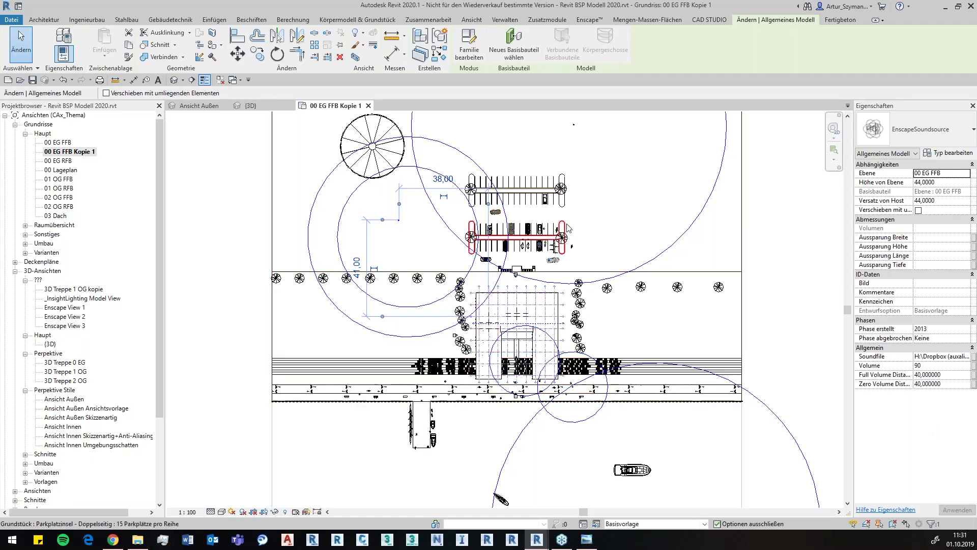
left_click(518, 124)
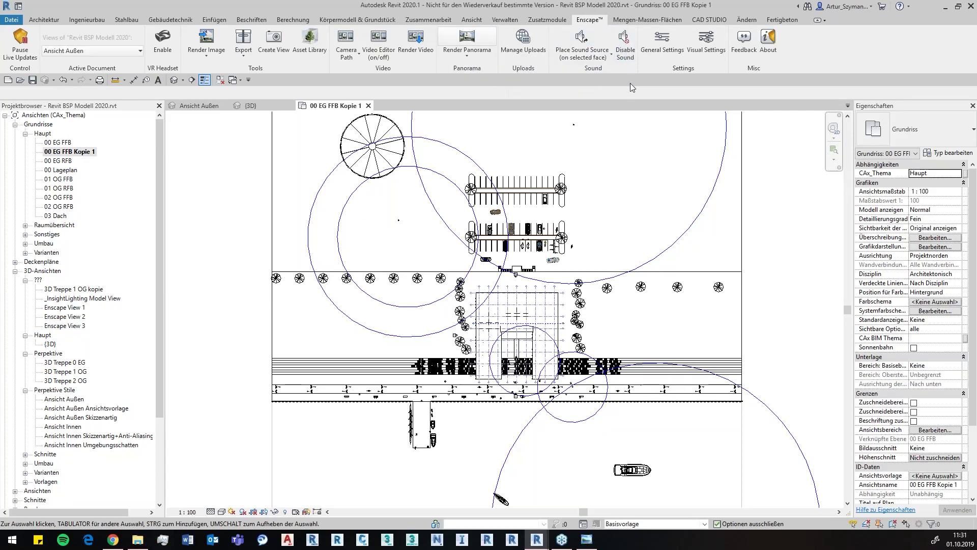
Step: Toggle Enscape sound off and on twice, leaving it enabled
left_click(625, 51)
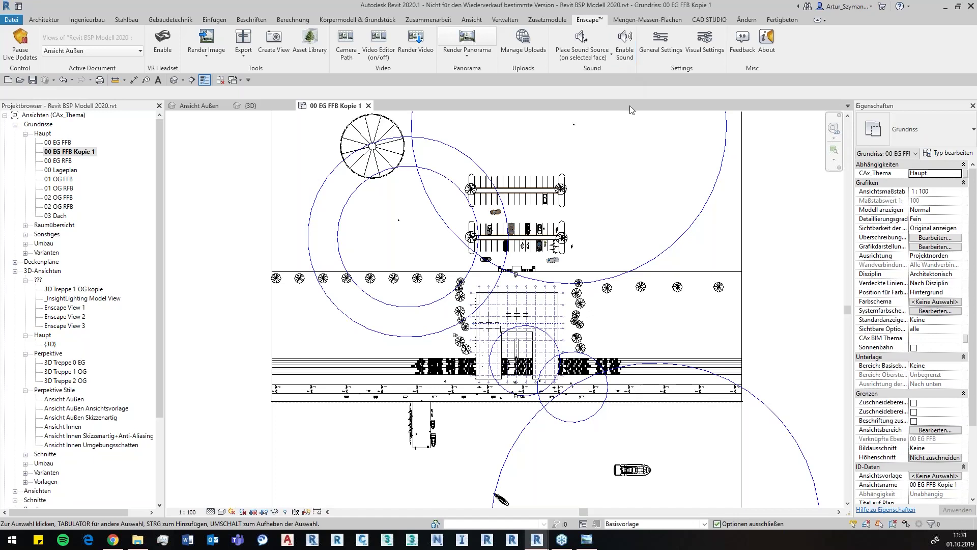
left_click(625, 54)
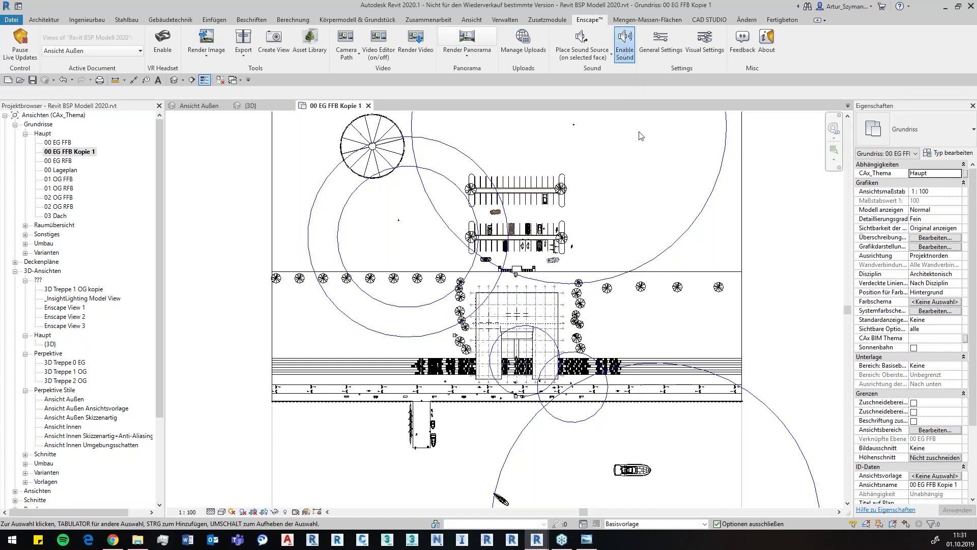
left_click(628, 52)
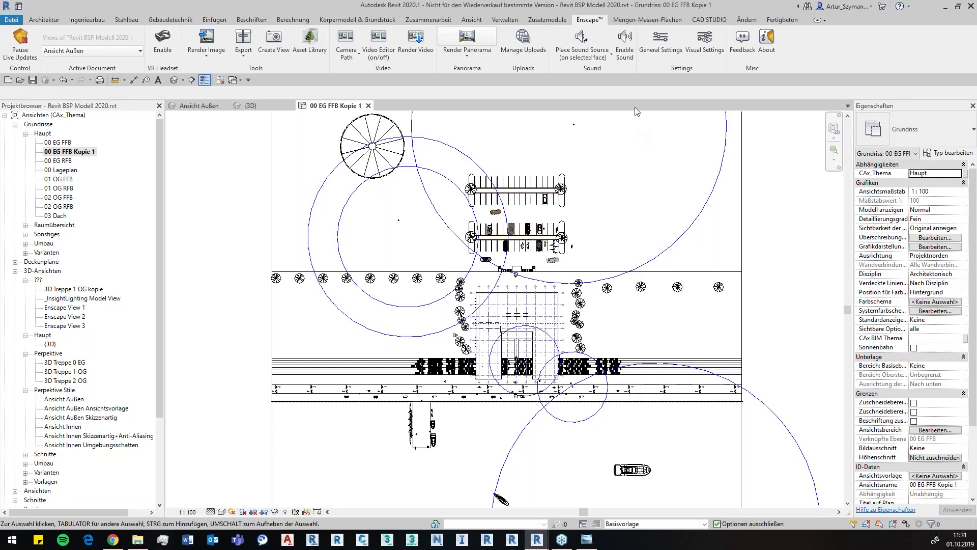
left_click(627, 51)
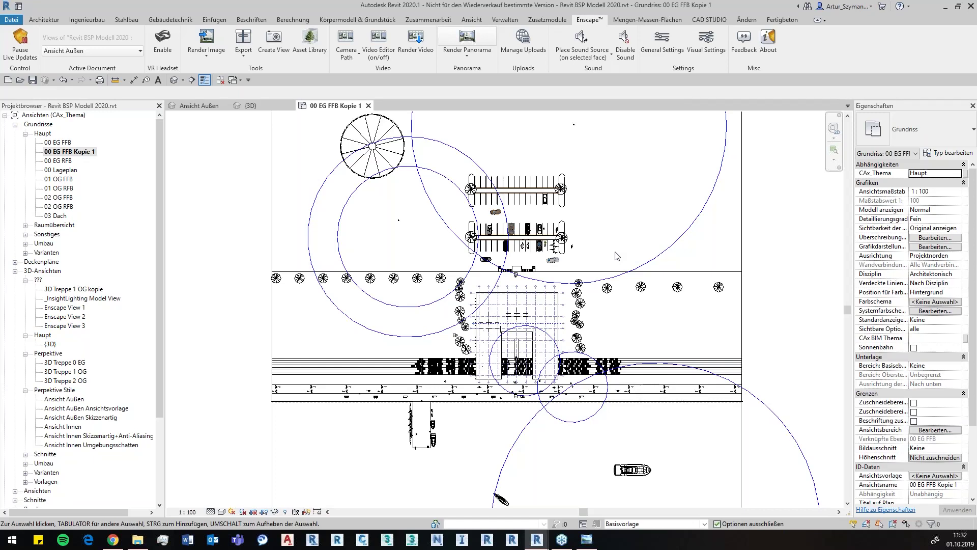
Step: In General Settings, choose an interface overlay image from the Bilder > auxalia folder
left_click(662, 48)
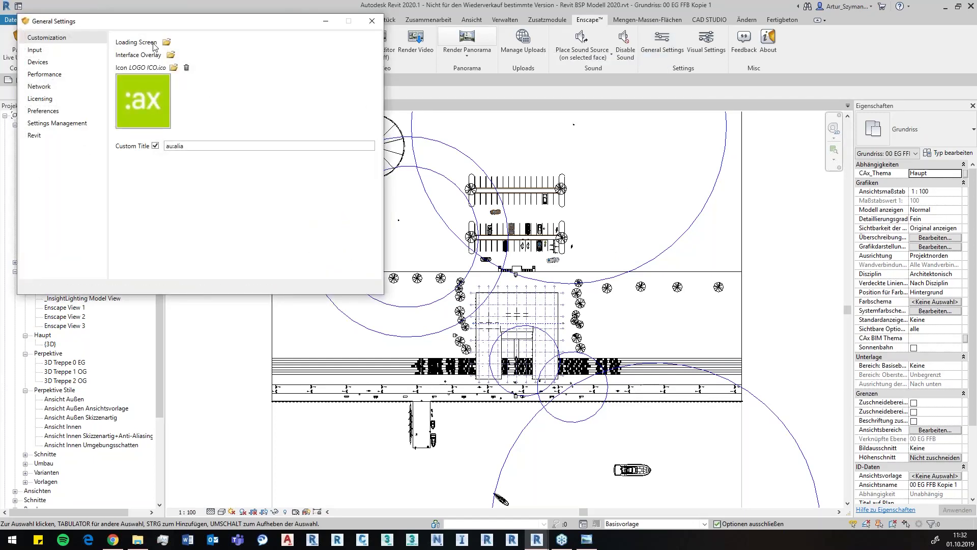
mouse_move(138, 55)
left_click(171, 55)
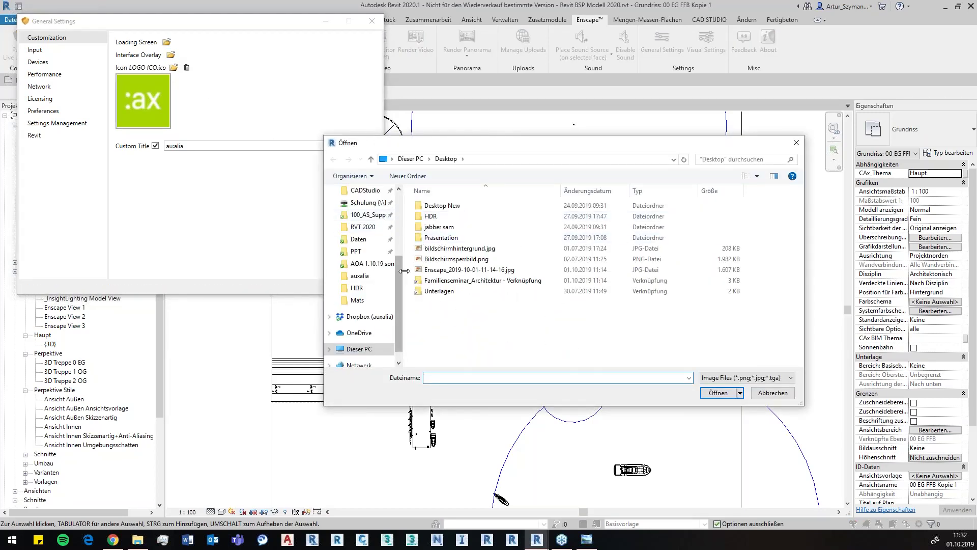
left_click_drag(400, 270, 397, 227)
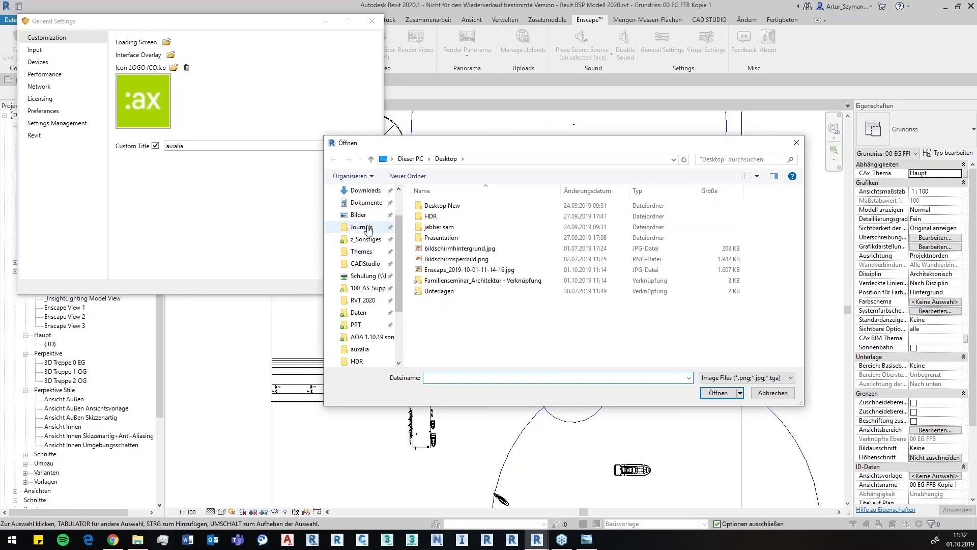
scroll(369, 231, "up", 2)
left_click(358, 259)
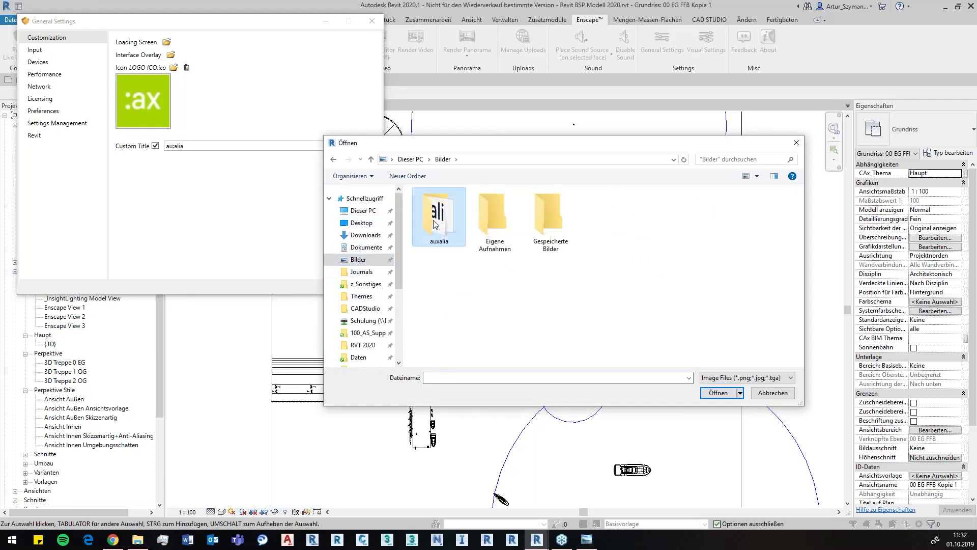
double_click(431, 236)
double_click(607, 213)
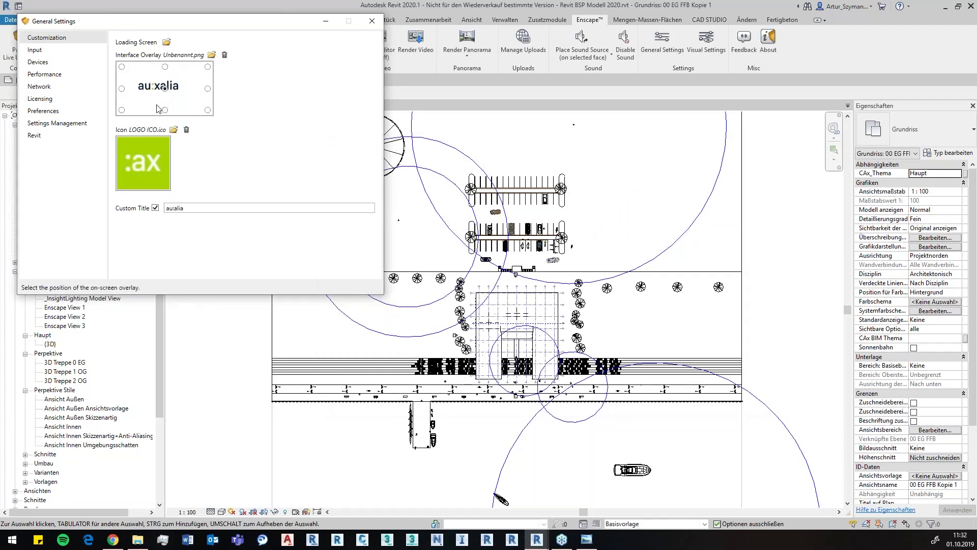
Step: Position the overlay top-right, delete it, and check the live Enscape view
left_click(208, 68)
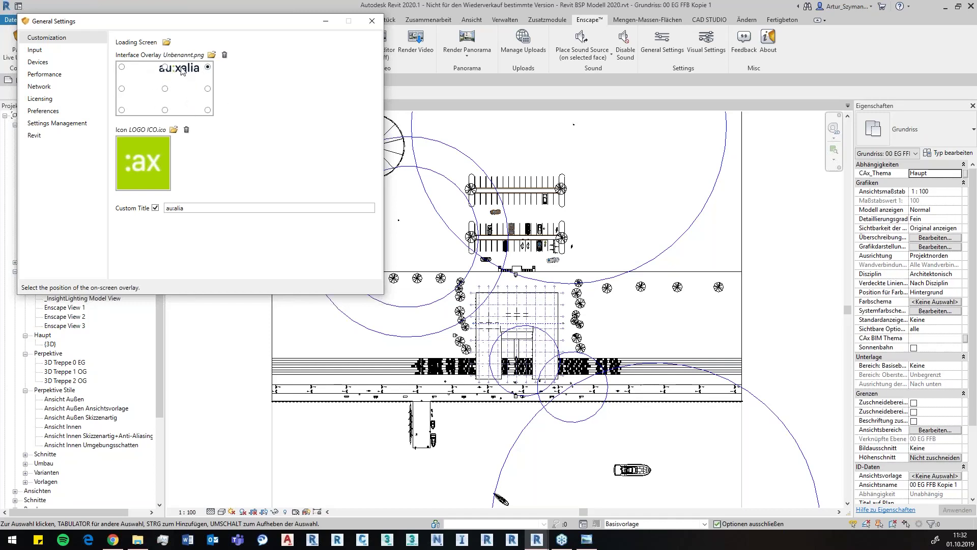
left_click(224, 55)
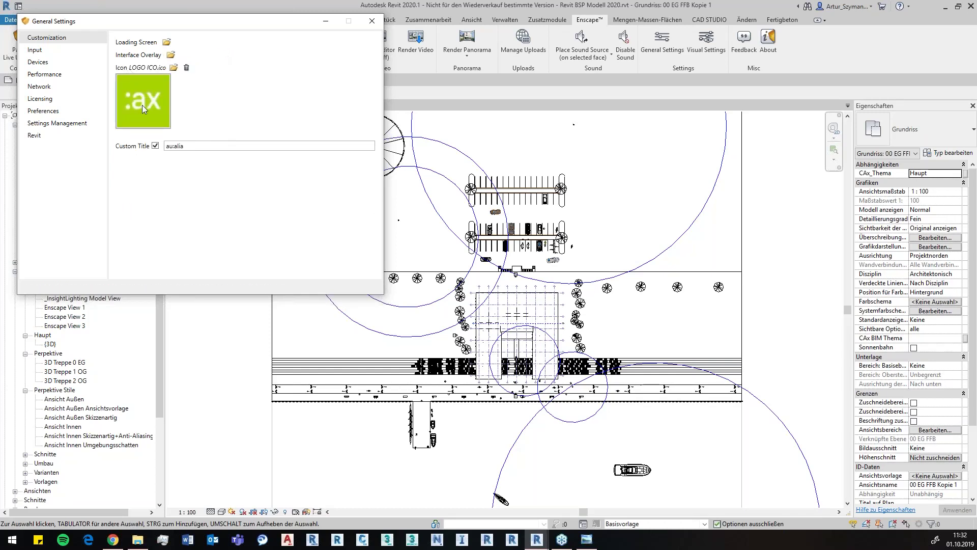
left_click(536, 539)
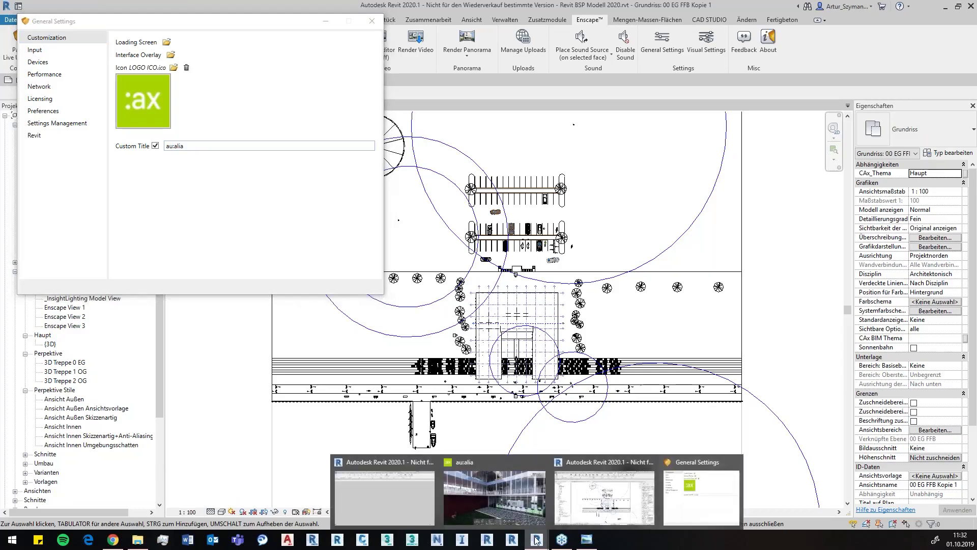
left_click(473, 458)
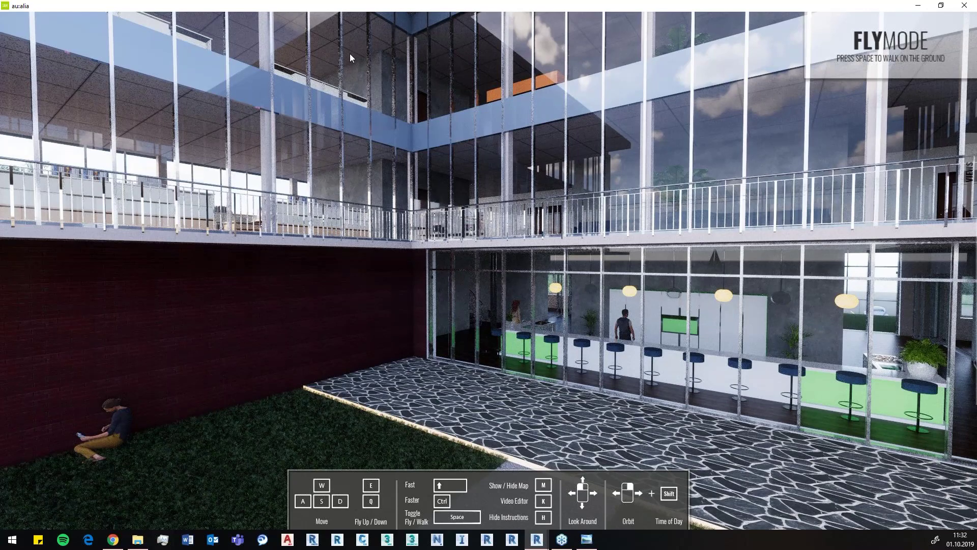
left_click(918, 5)
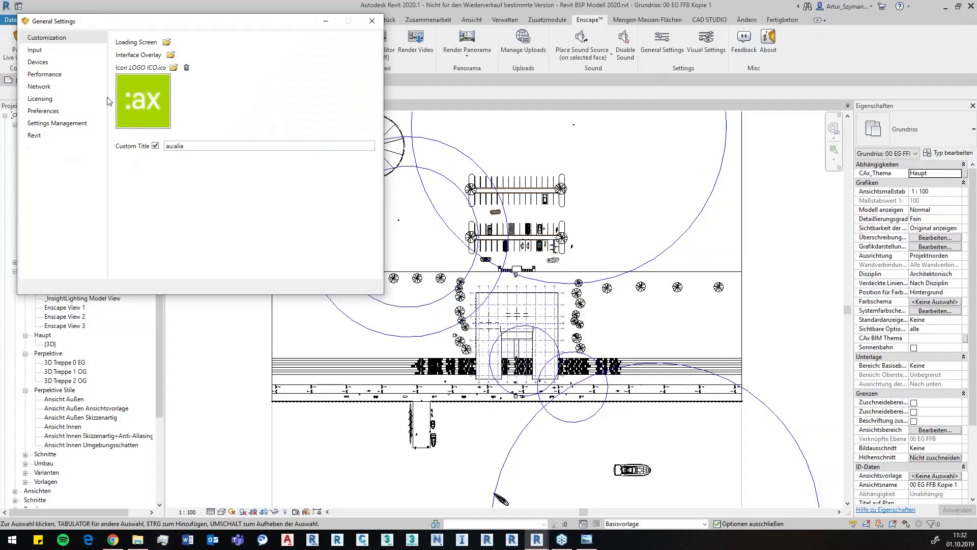
Step: Review the Input, Devices, Performance, Preferences and Revit pages, then return to Customization
left_click(34, 50)
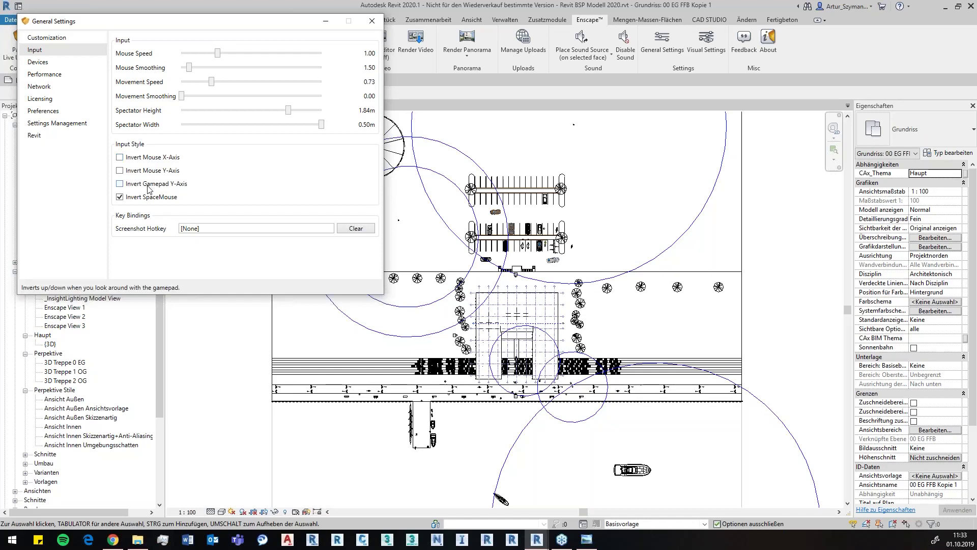
left_click(69, 66)
left_click(67, 74)
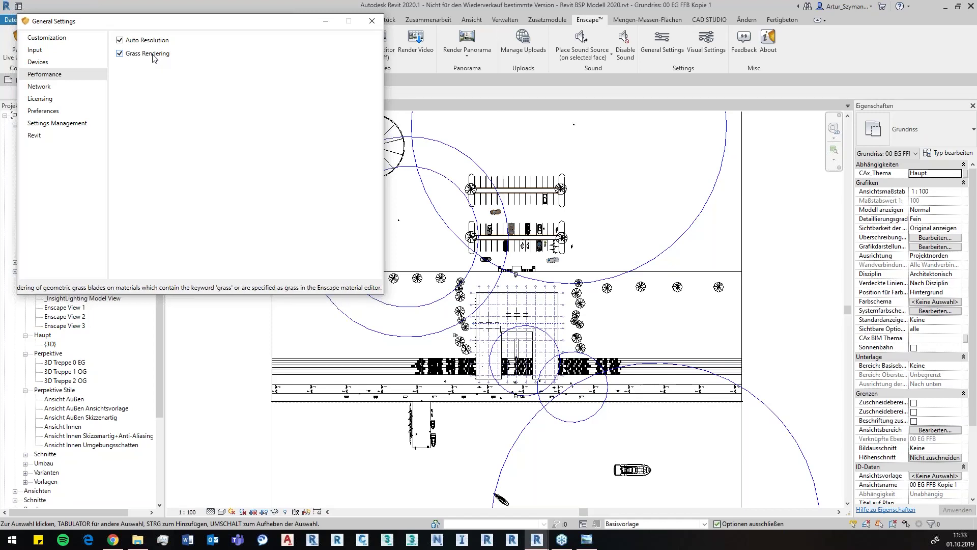
left_click(63, 98)
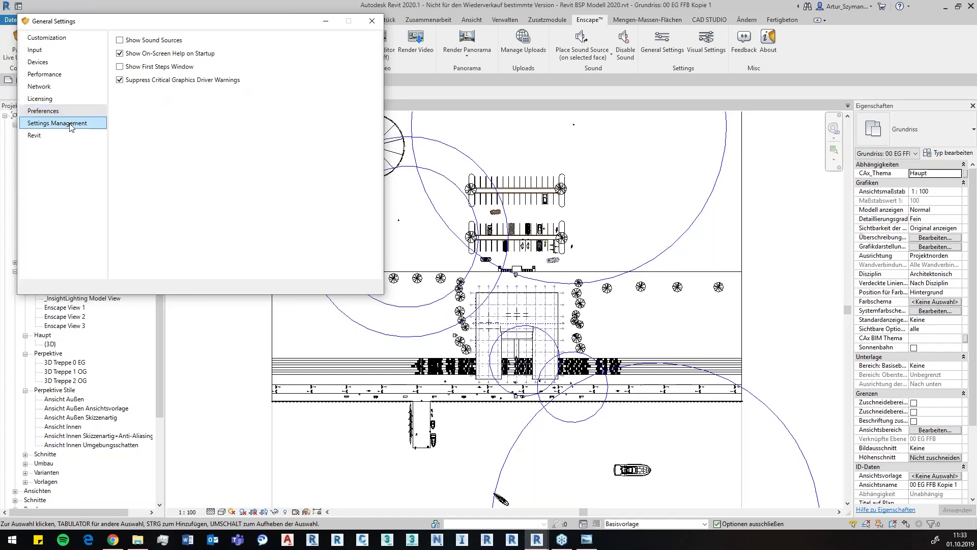
left_click(76, 136)
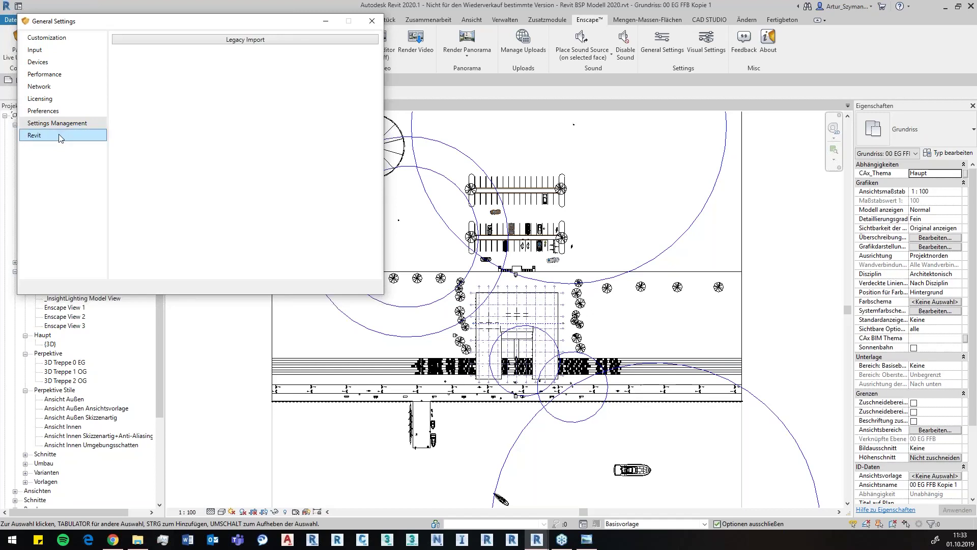
left_click(47, 37)
Step: Close the settings dialogs and shrink the Revit window into the top-left area
left_click(368, 22)
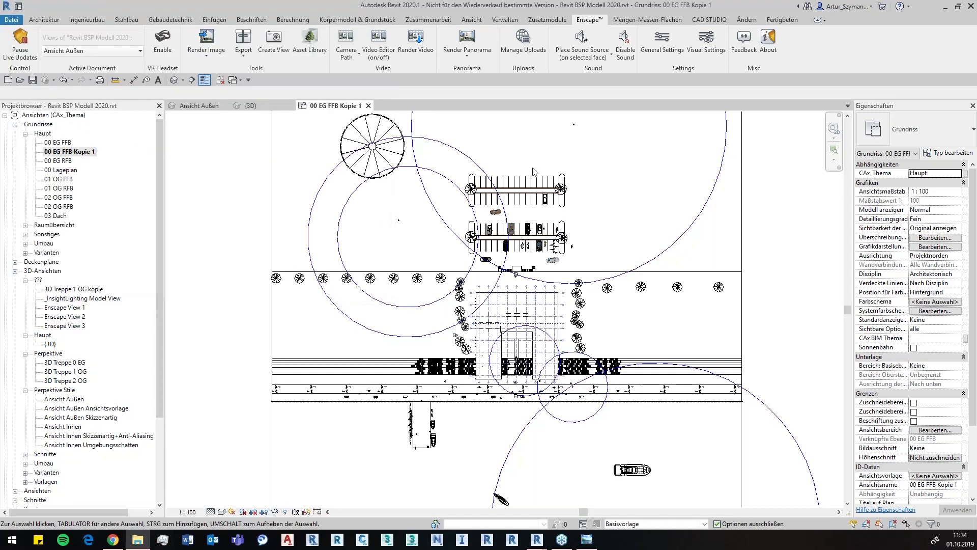
left_click(712, 45)
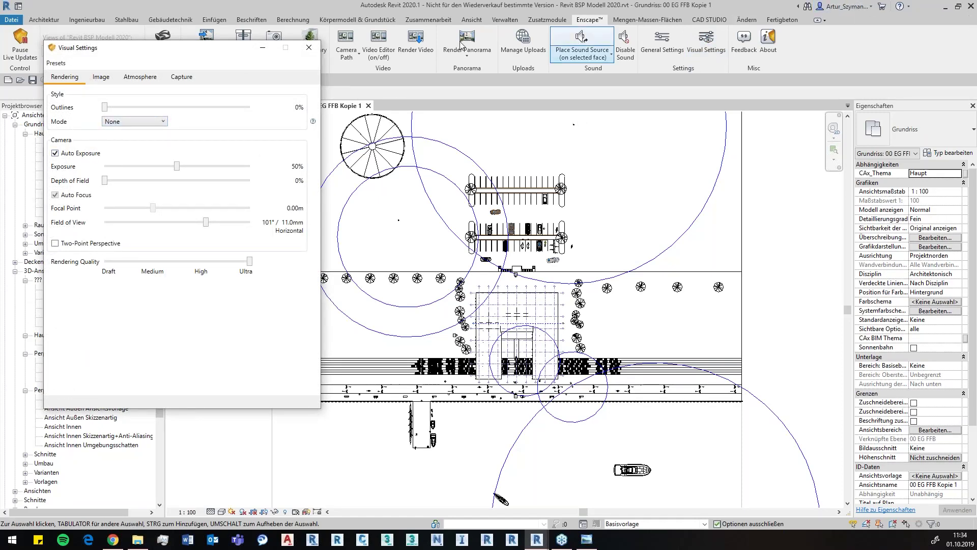
left_click(309, 47)
double_click(722, 11)
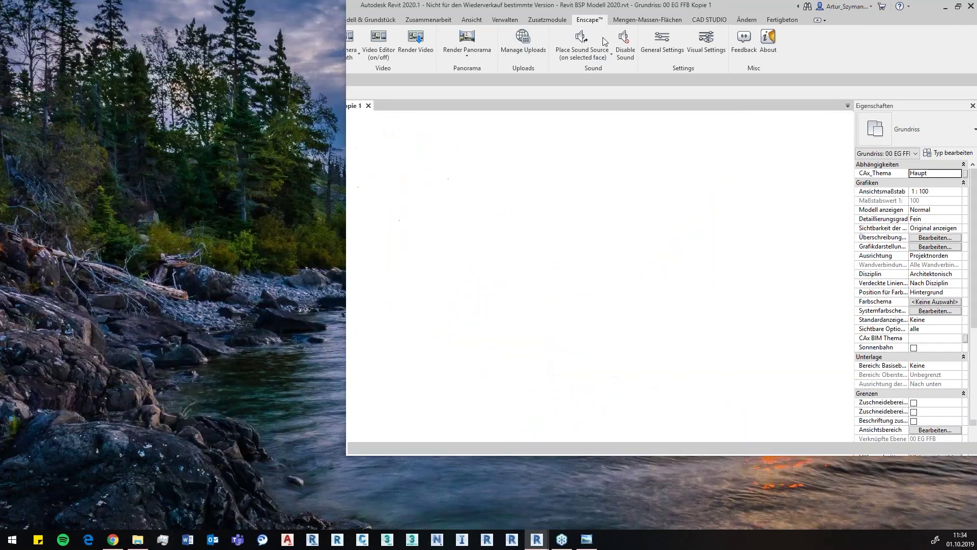
left_click_drag(391, 53, 347, 33)
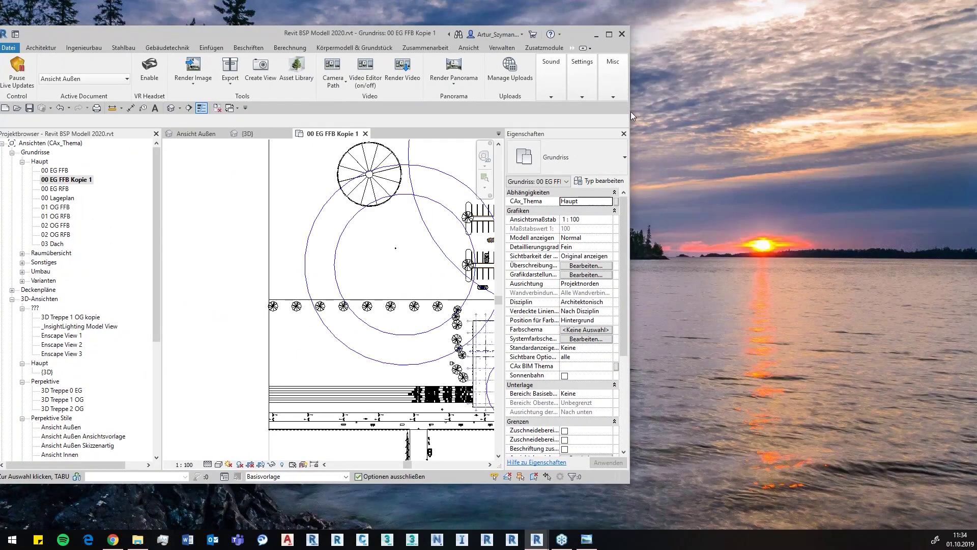
left_click_drag(631, 112, 436, 305)
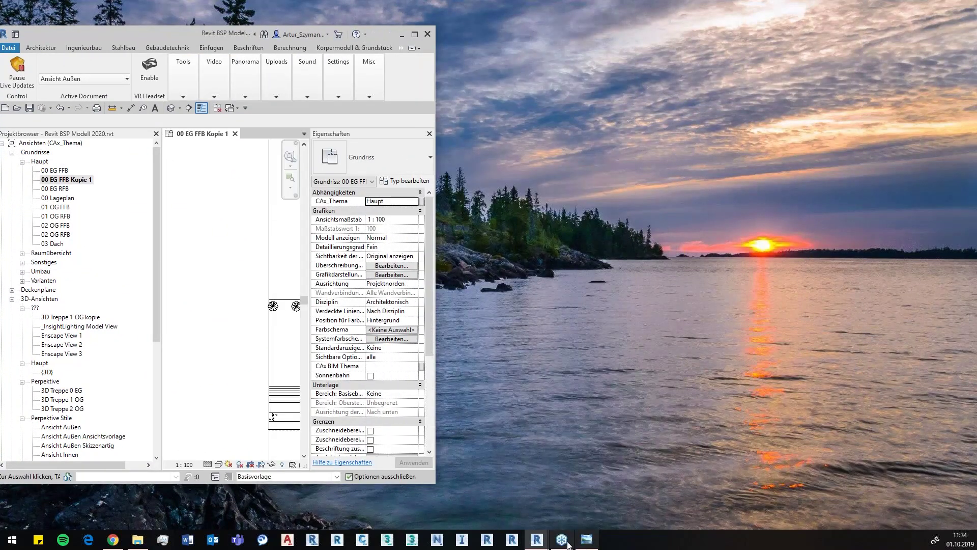
Step: Reopen Visual Settings beside a smaller live Enscape view moved to the right
left_click(559, 497)
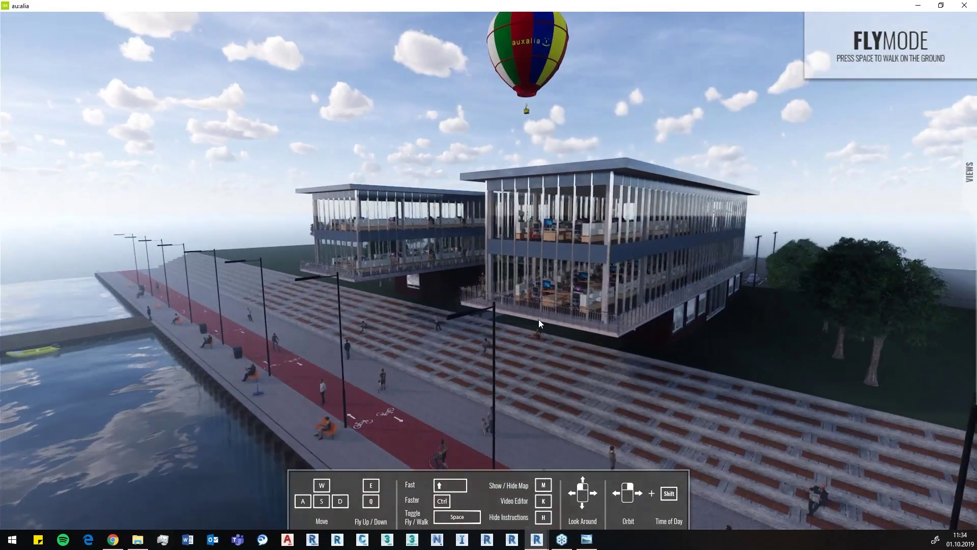
mouse_move(561, 539)
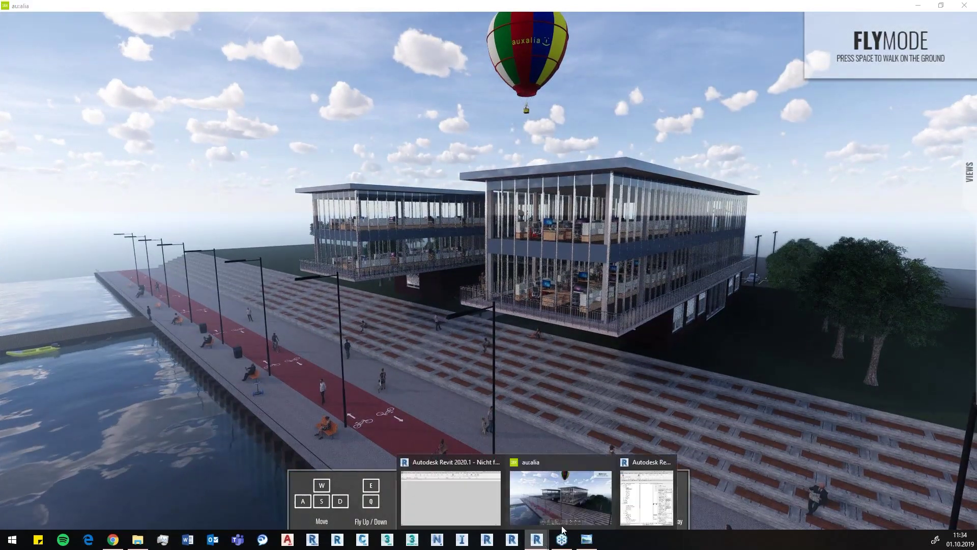
left_click(646, 496)
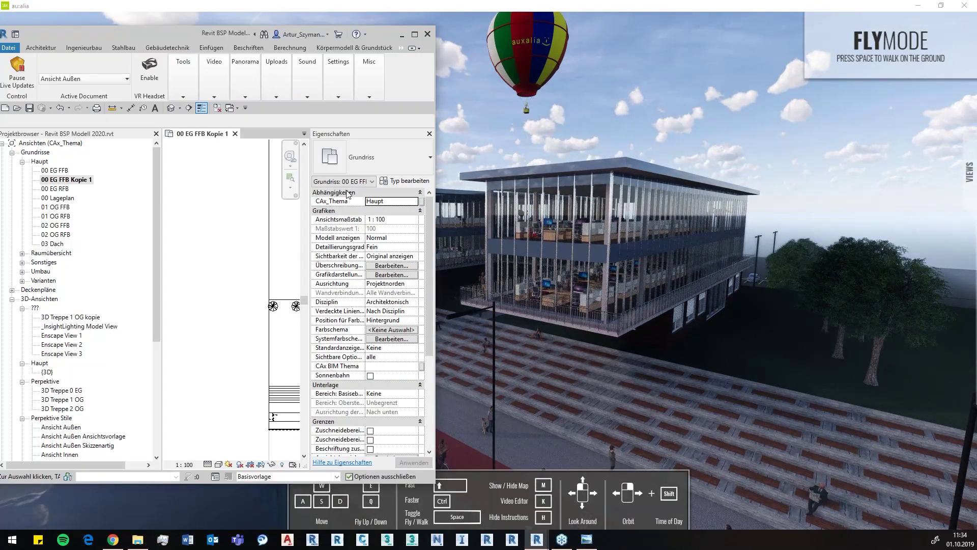
mouse_move(338, 77)
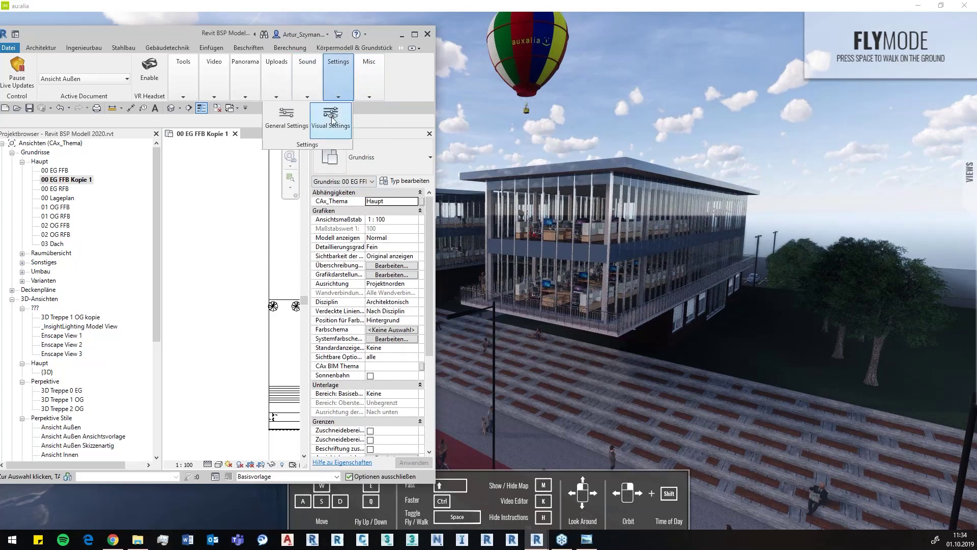
left_click(331, 116)
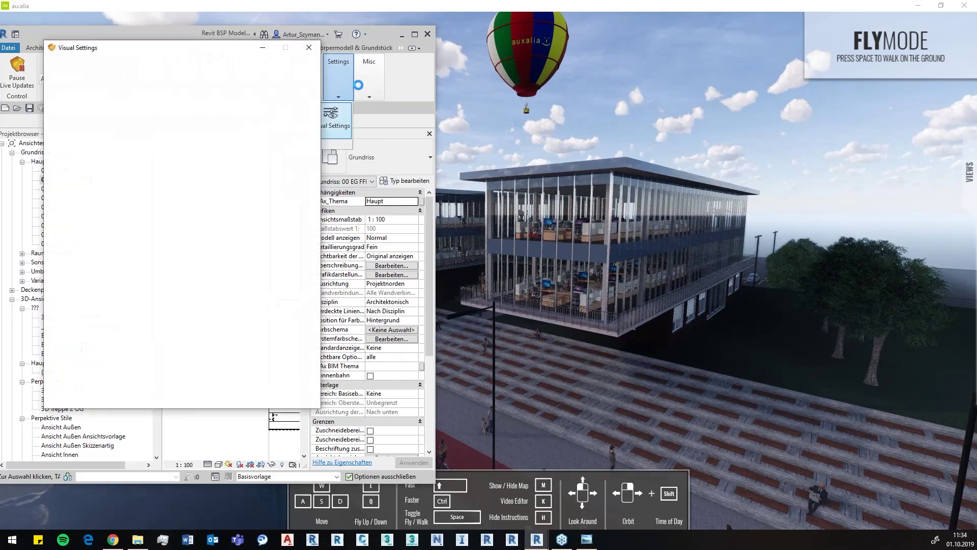
mouse_move(515, 6)
left_mouse_down()
mouse_move(641, 35)
mouse_move(649, 26)
left_mouse_up()
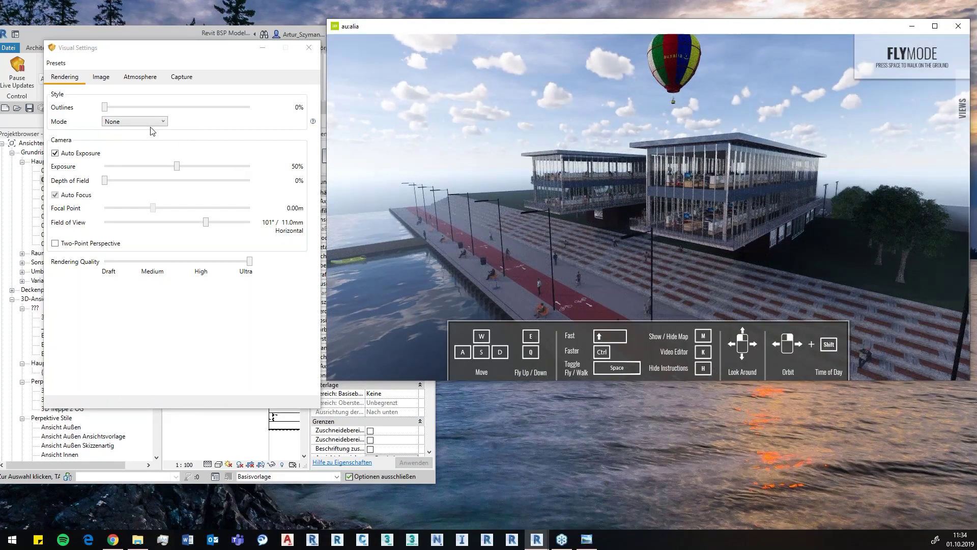
Step: Switch the rendering mode to White with 31% outlines
left_click(141, 124)
left_click(135, 142)
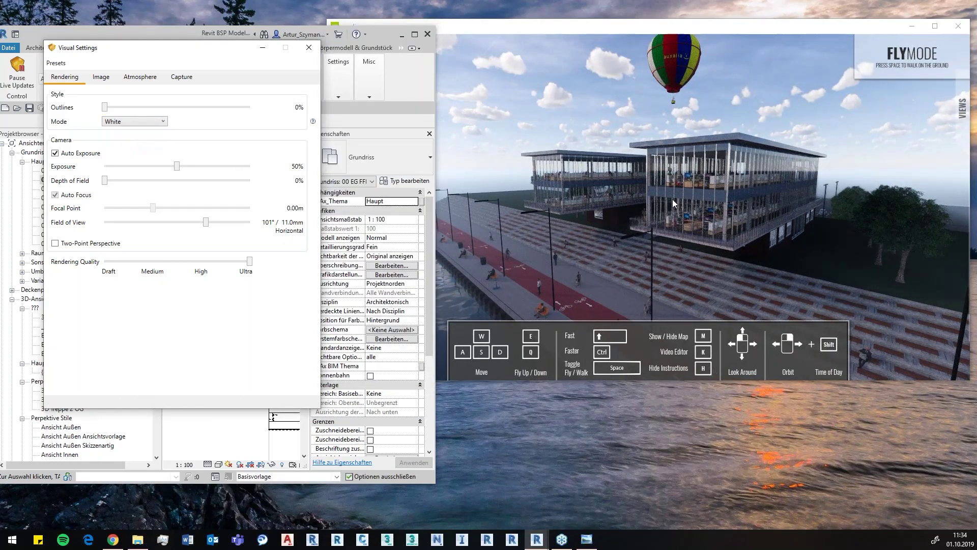
left_click(678, 218)
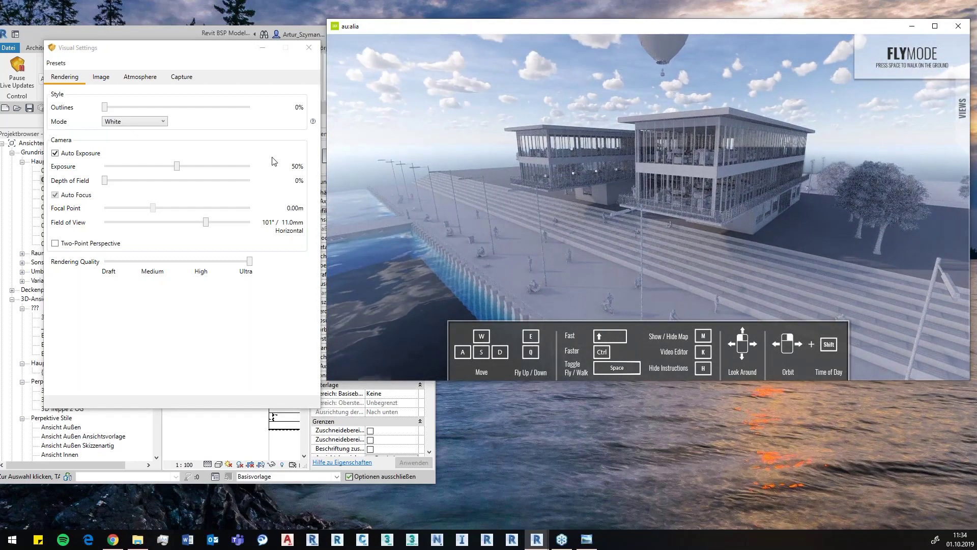
mouse_move(104, 107)
left_mouse_down()
mouse_move(216, 108)
mouse_move(124, 116)
left_mouse_up()
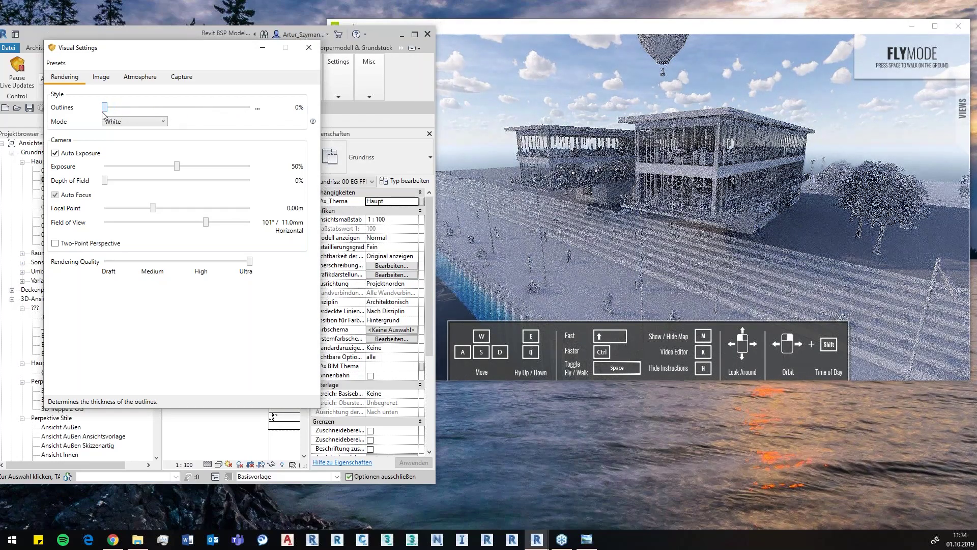
left_click_drag(125, 116, 151, 114)
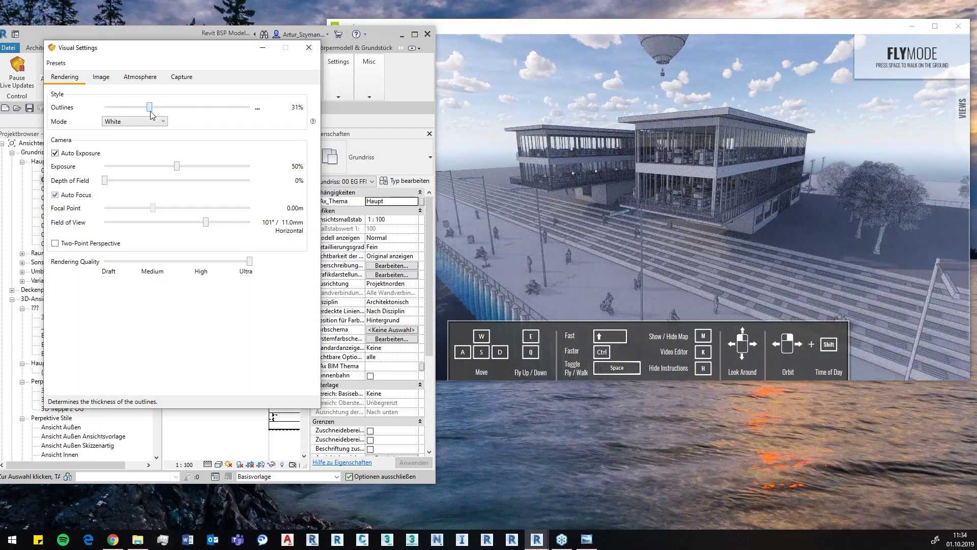
Step: Try Polystyrol, then Light View mode, adjusting the sun and view to inspect it
left_click(148, 121)
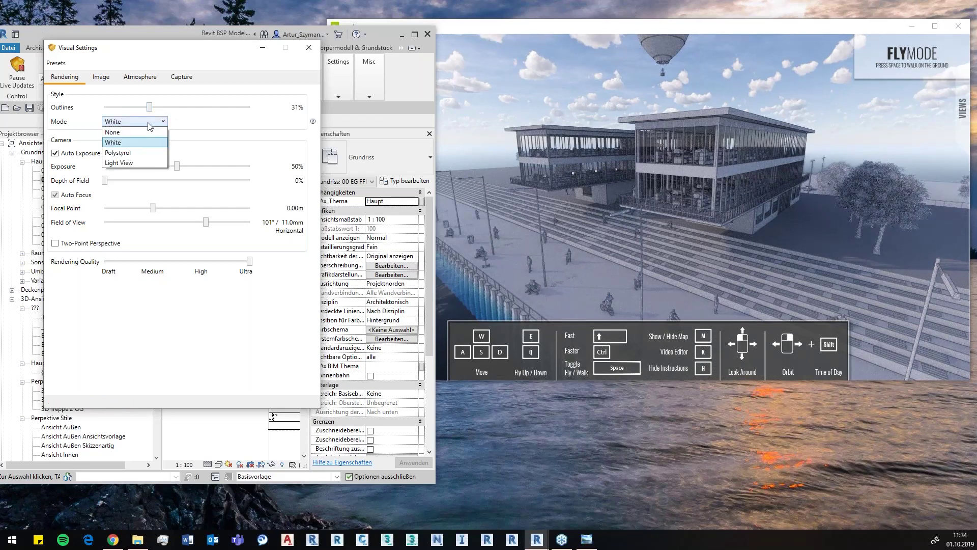
left_click(139, 154)
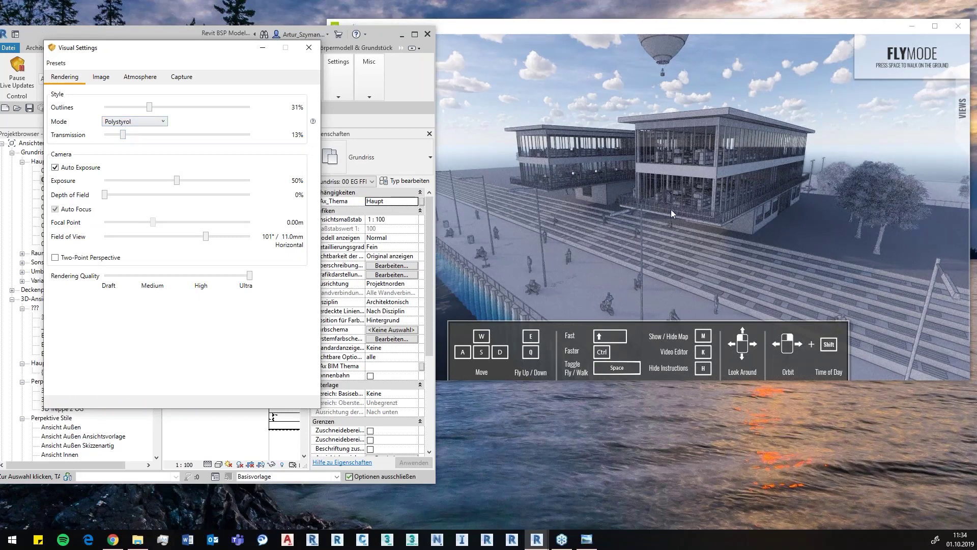
left_click(138, 123)
left_click(136, 162)
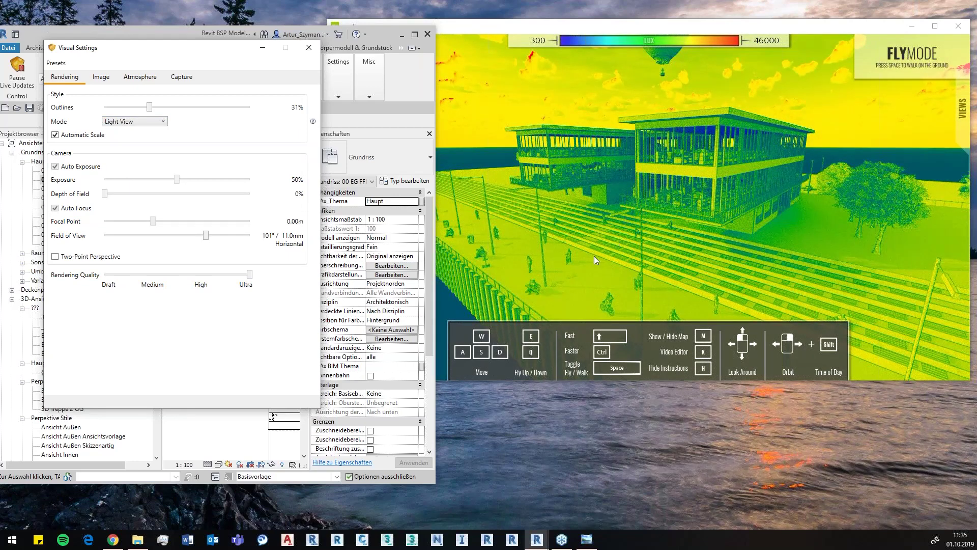
left_click(592, 210)
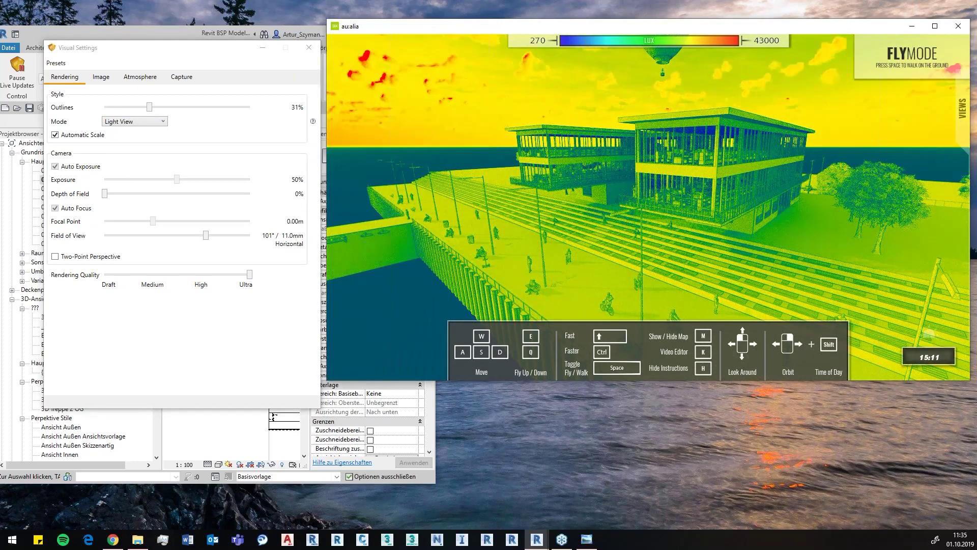
right_click_drag(592, 210, 655, 215, "shift")
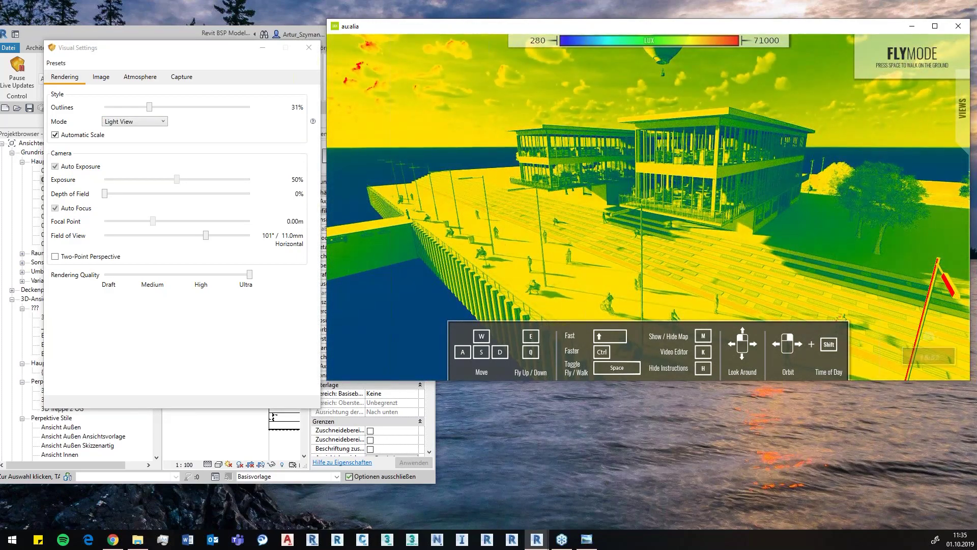
left_click_drag(655, 215, 845, 234)
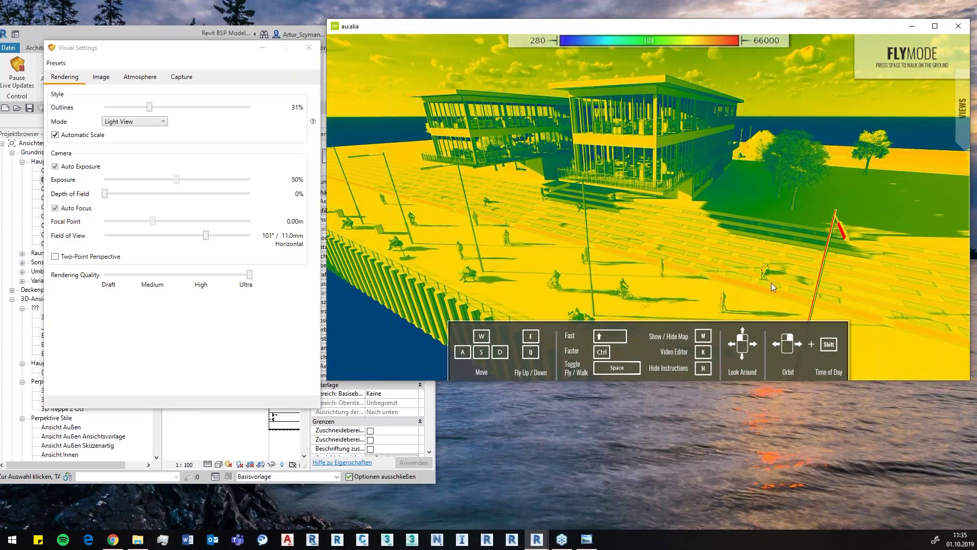
Step: Turn off automatic lux scaling, set the mode to None, and set outlines to 0%
left_click(71, 134)
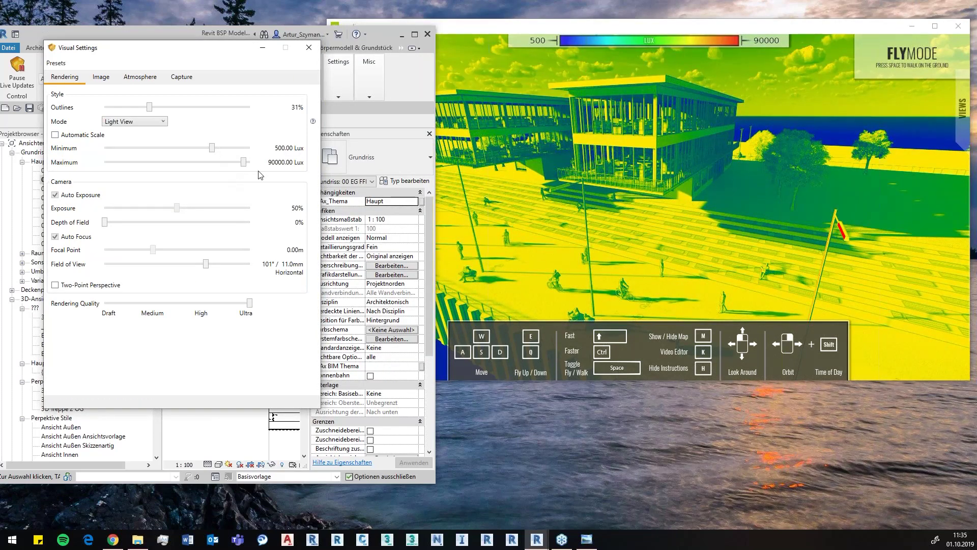
left_click(138, 124)
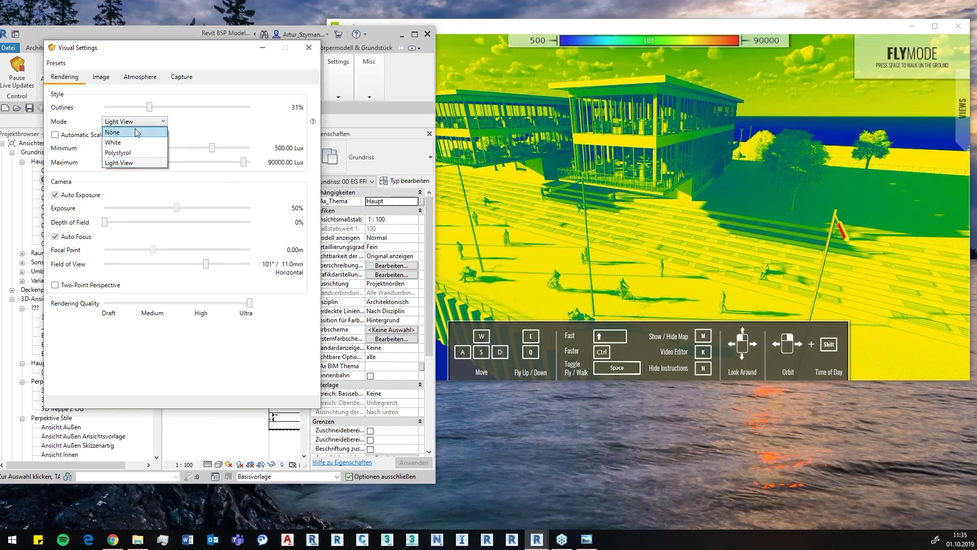
left_click(136, 130)
left_click_drag(149, 108, 98, 112)
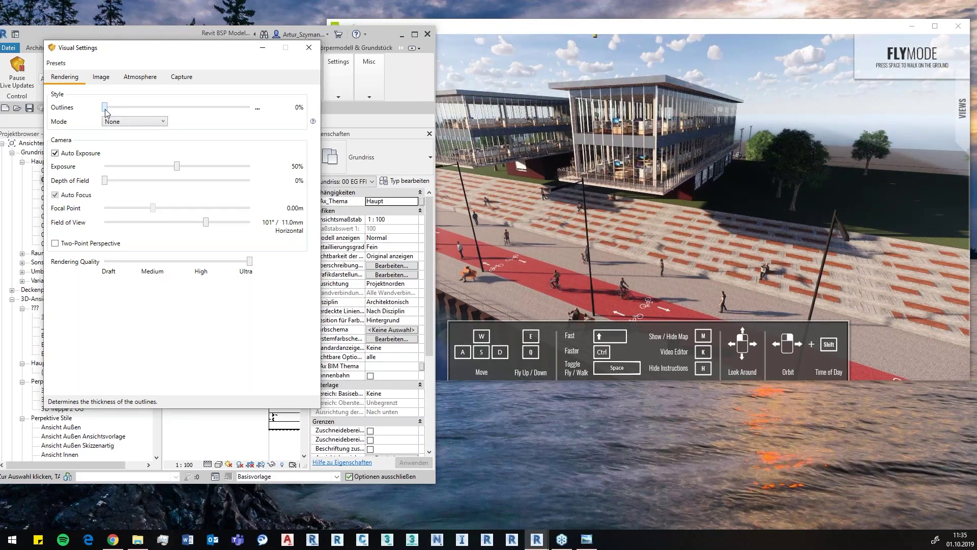
mouse_move(175, 262)
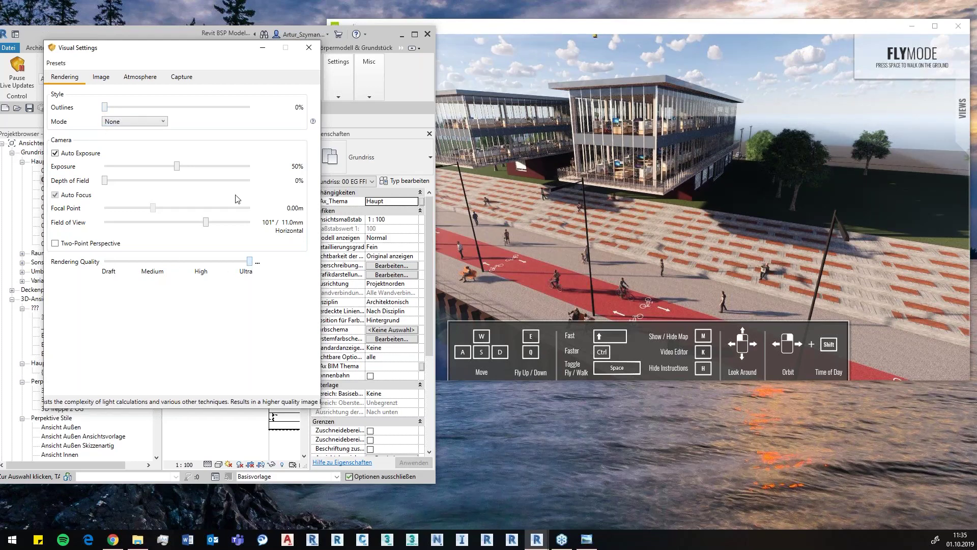
Step: On the Image page, try a warmer colour temperature, restore 6600K, and raise vignette to 30%
left_click(106, 80)
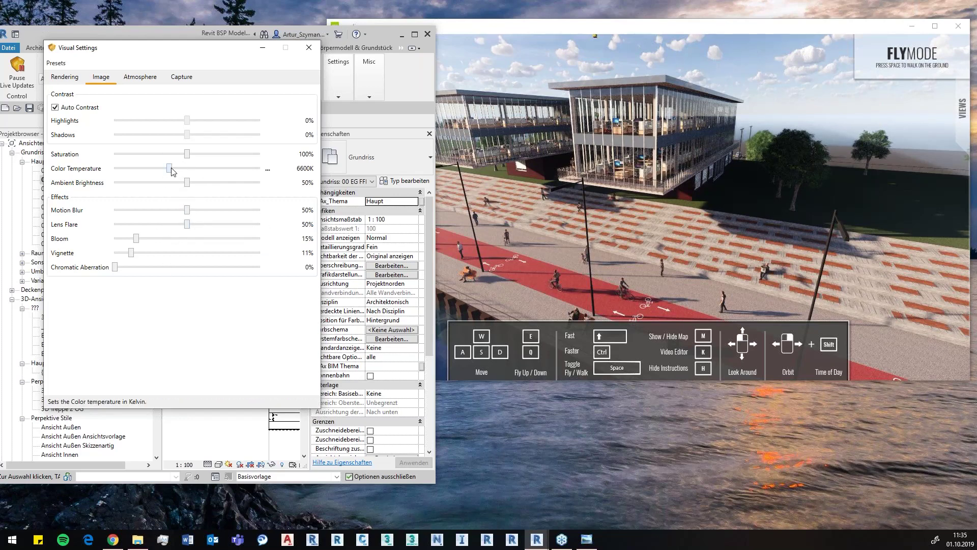
left_click_drag(172, 172, 154, 171)
left_click_drag(159, 171, 170, 171)
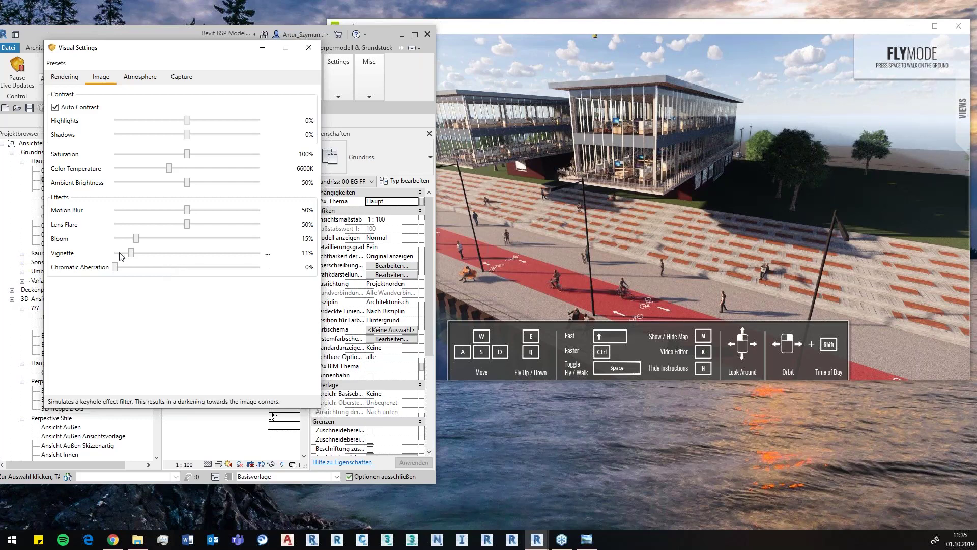
mouse_move(132, 255)
left_mouse_down()
mouse_move(250, 261)
mouse_move(158, 253)
left_mouse_up()
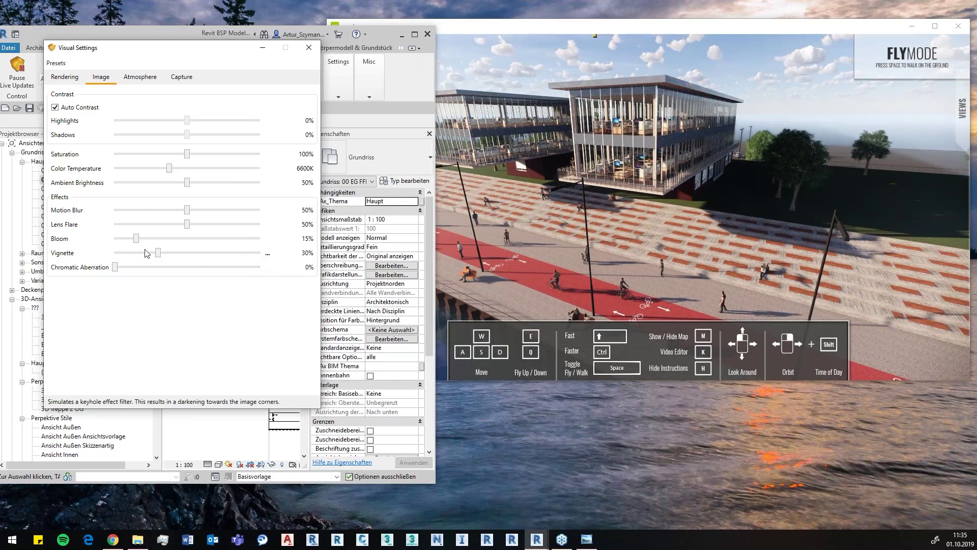
mouse_move(145, 267)
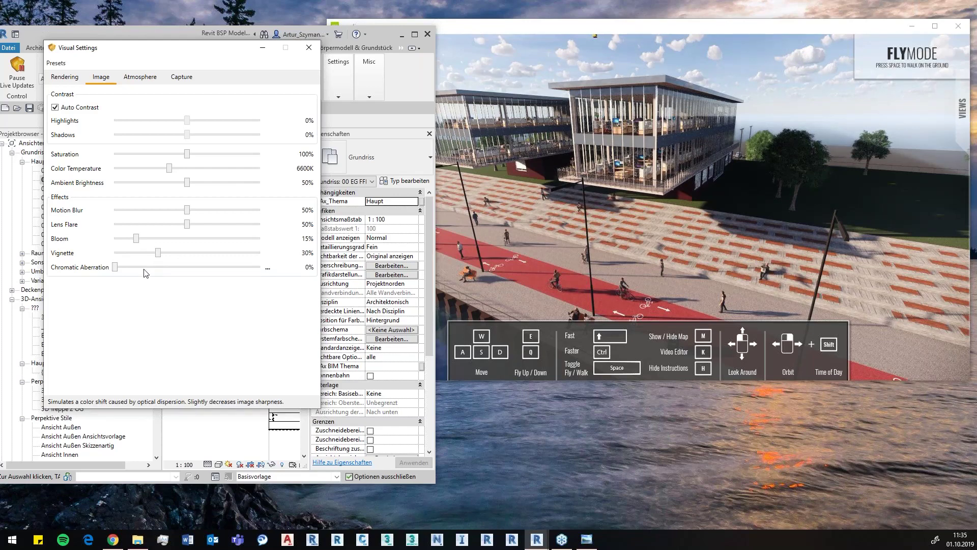
left_click(138, 77)
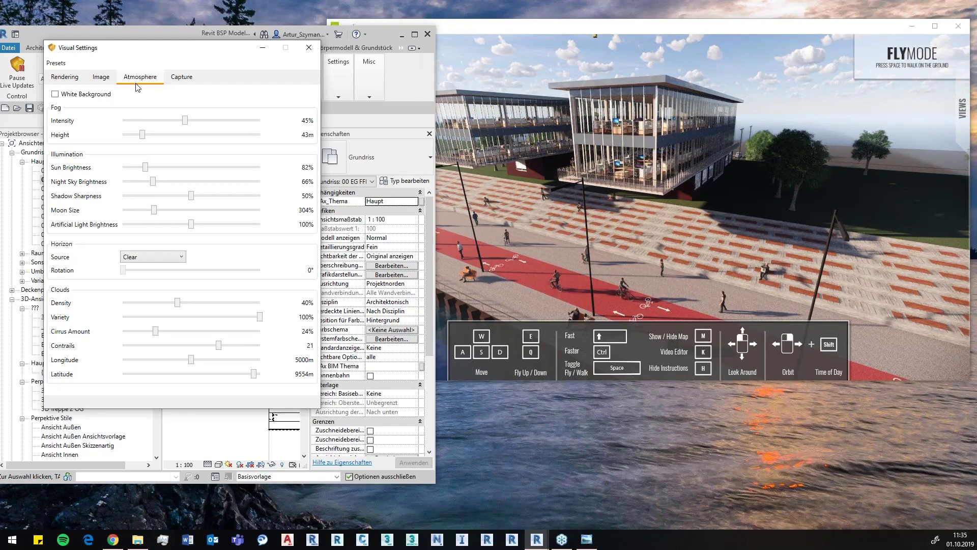
Step: Toggle the white background on and off, then set fog intensity 92% and height 34 m
left_click(100, 99)
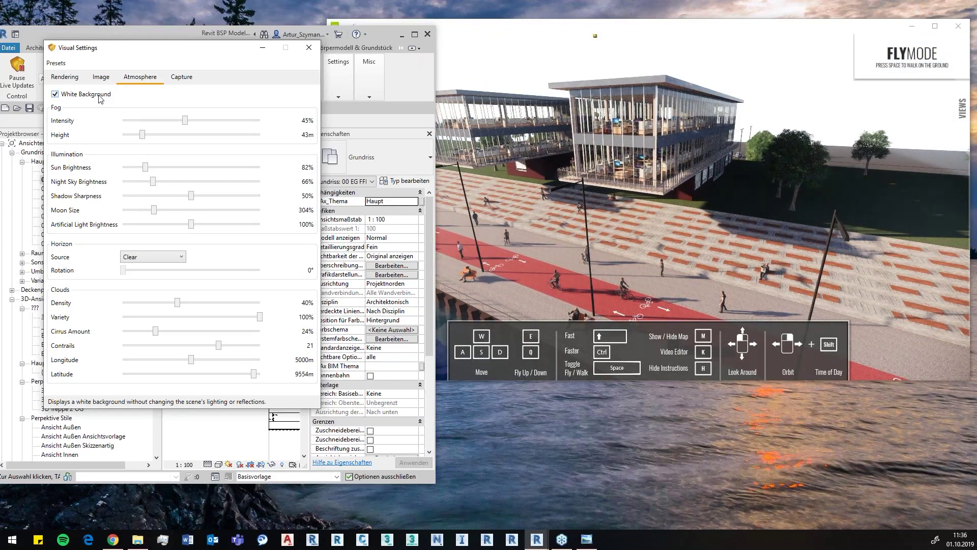
left_click(100, 95)
left_click_drag(185, 120, 253, 122)
mouse_move(143, 135)
left_mouse_down()
mouse_move(188, 138)
mouse_move(143, 136)
left_mouse_up()
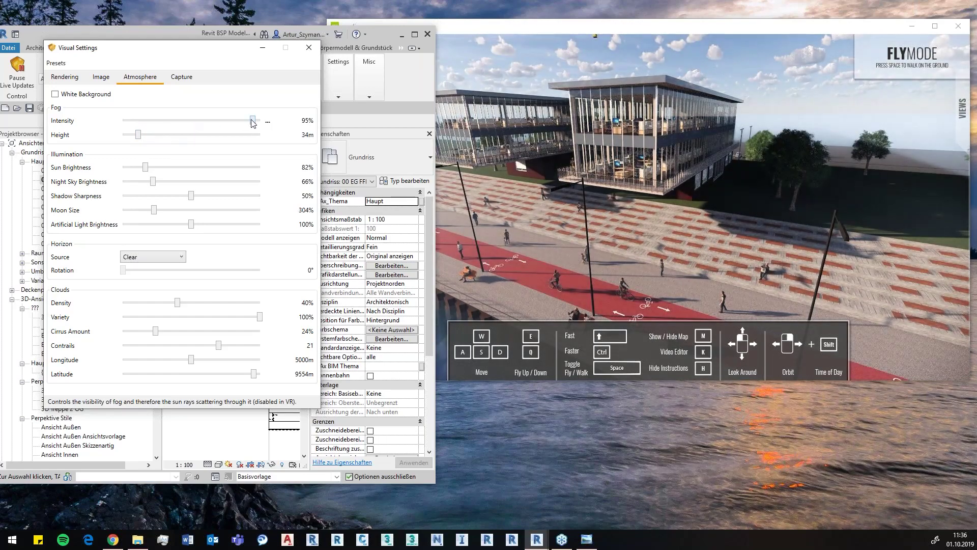
left_click_drag(253, 122, 249, 122)
left_click(647, 204)
Step: Fly toward the building, then set the horizon to the Forest preset
key("w")
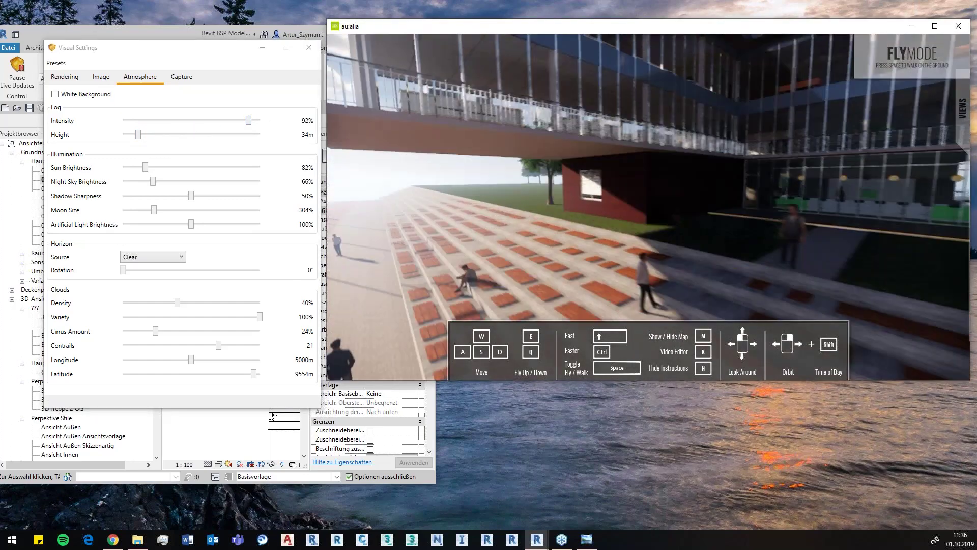
key("w")
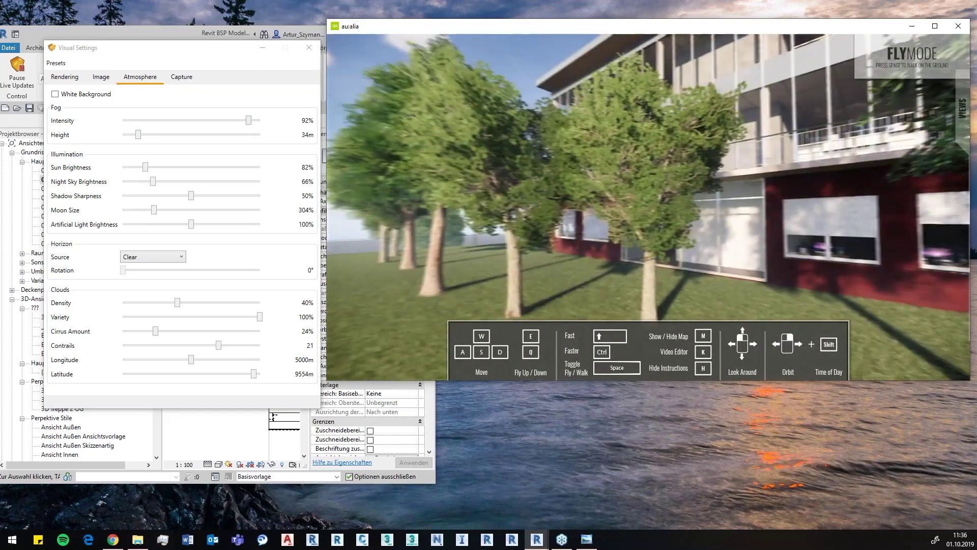
key("w")
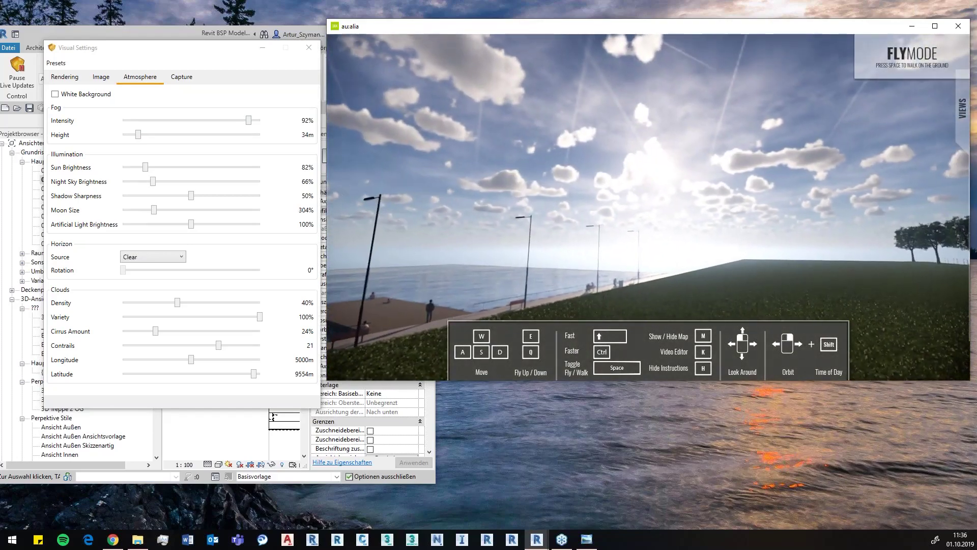
key("w")
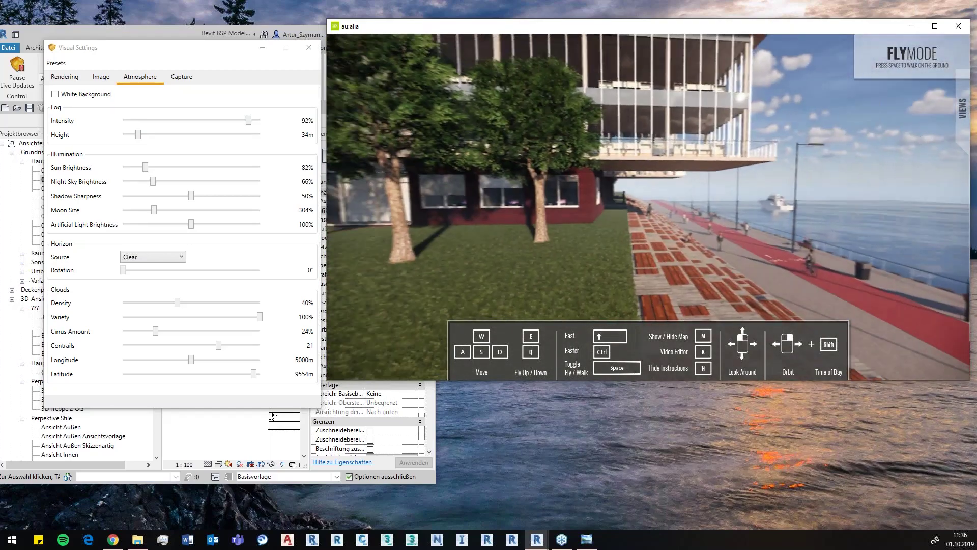
key("w")
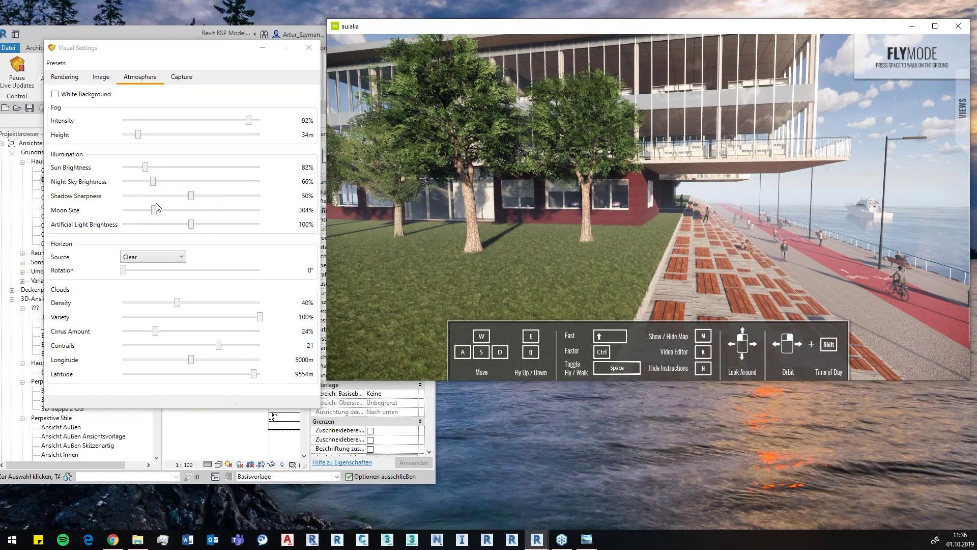
left_click(172, 257)
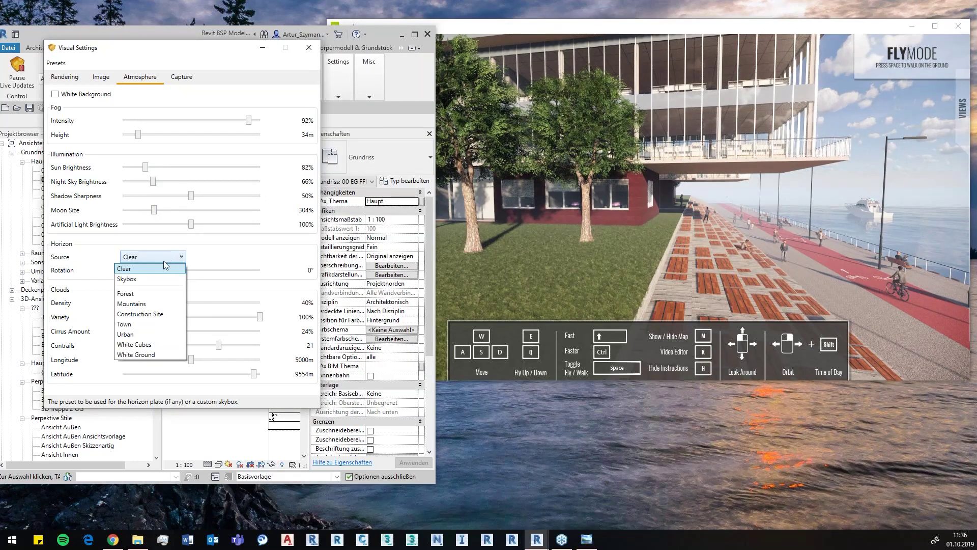
left_click(134, 293)
Step: Explore the Forest horizon from the field and interior, then switch to Construction Site
left_click_drag(636, 213, 789, 216)
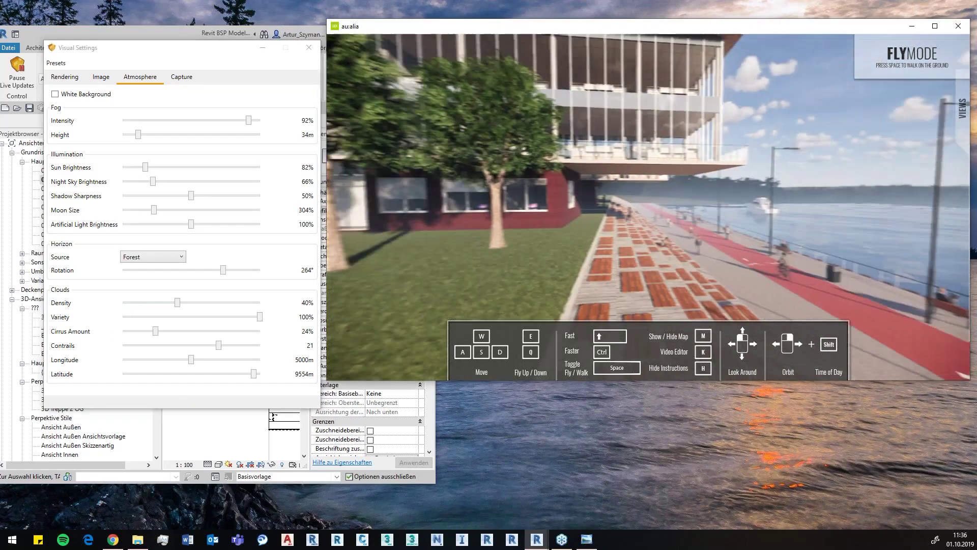
left_click_drag(662, 214, 866, 217)
key("w")
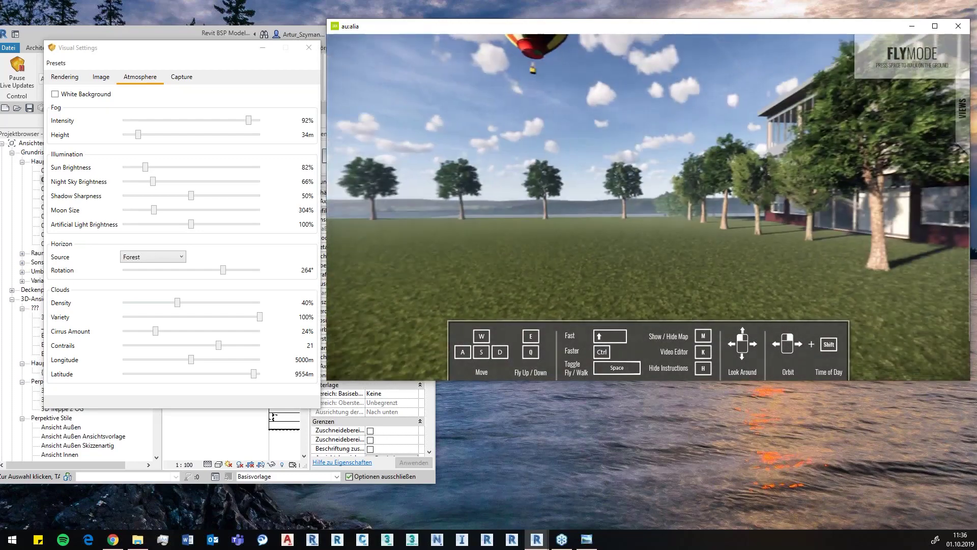
key("w")
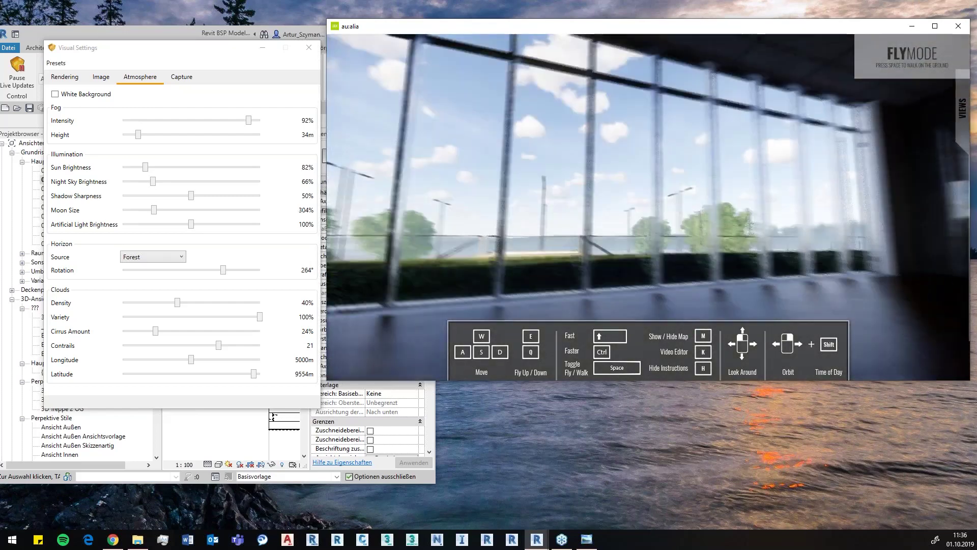
left_click_drag(865, 270, 696, 272)
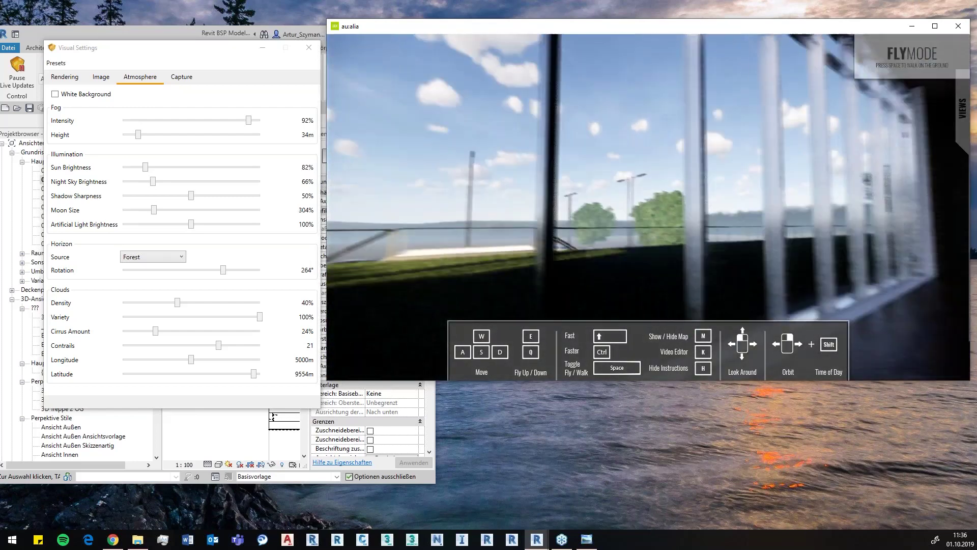
key("a")
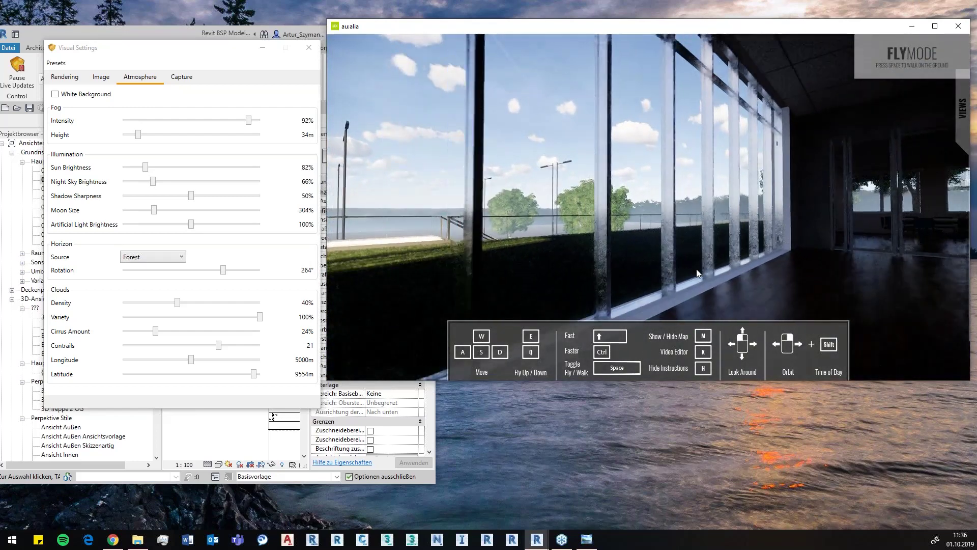
left_click(148, 259)
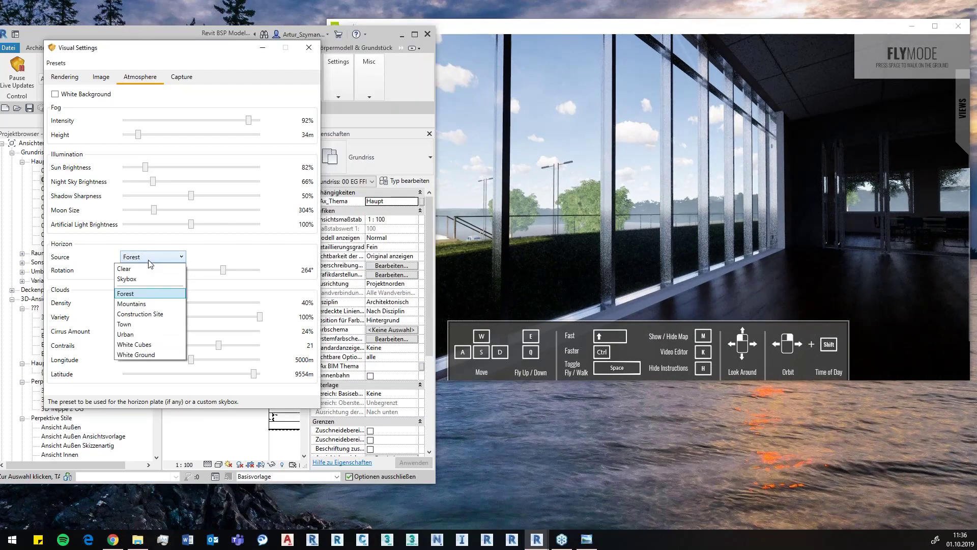
left_click(134, 314)
Step: Set the horizon to a skybox from small_harbor_01_8k.hdr rotated 264°
left_click_drag(692, 242, 198, 243)
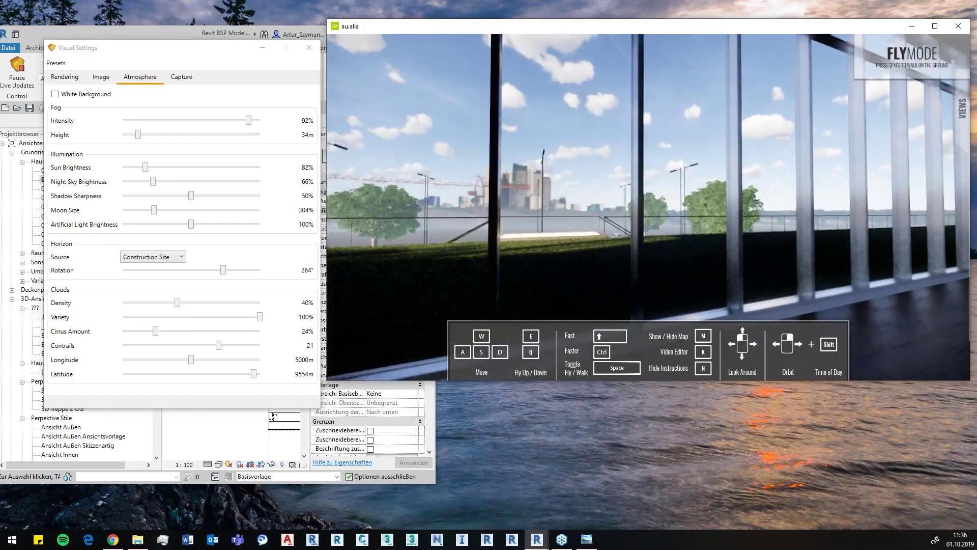
left_click(173, 256)
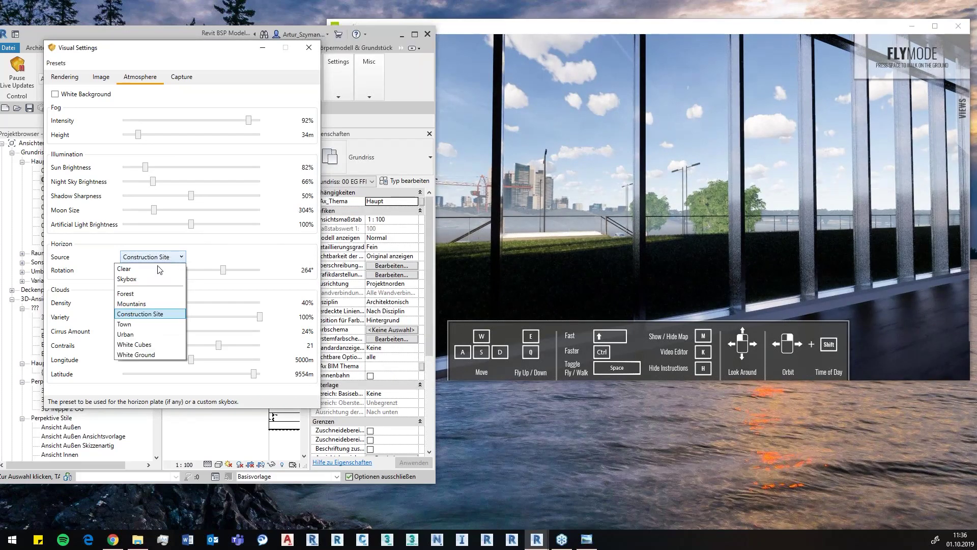
left_click(151, 284)
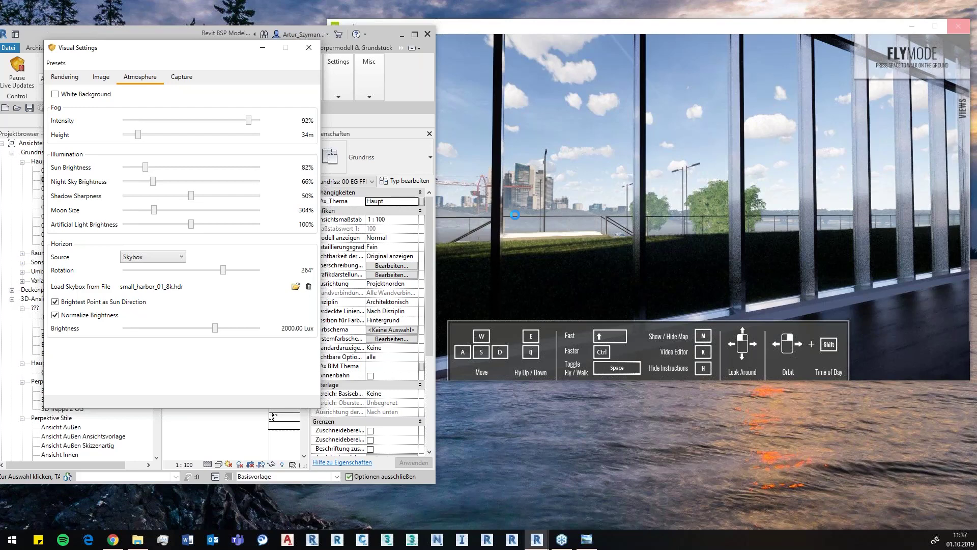
left_click(515, 214)
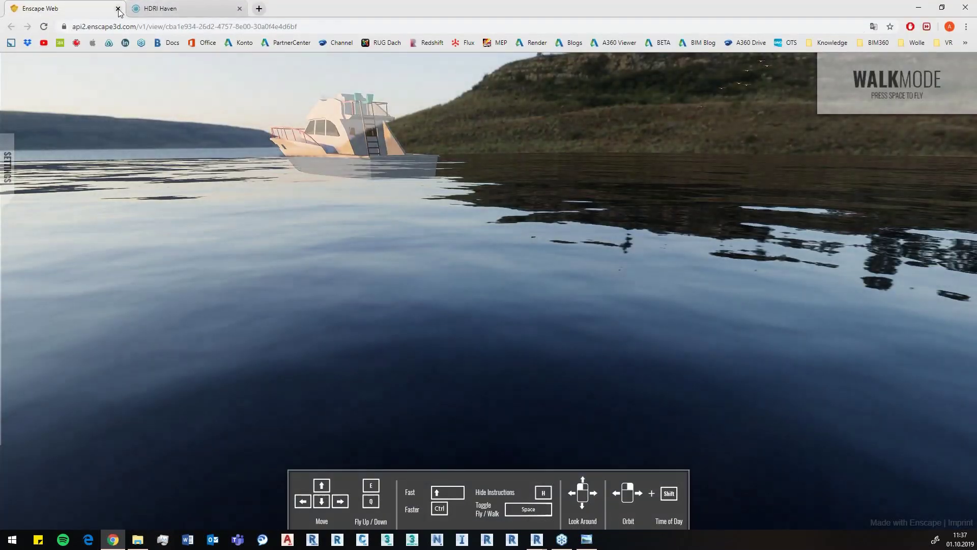
Step: Close the Enscape Web export and browse HDRI Haven's list of all HDRIs
left_click(117, 8)
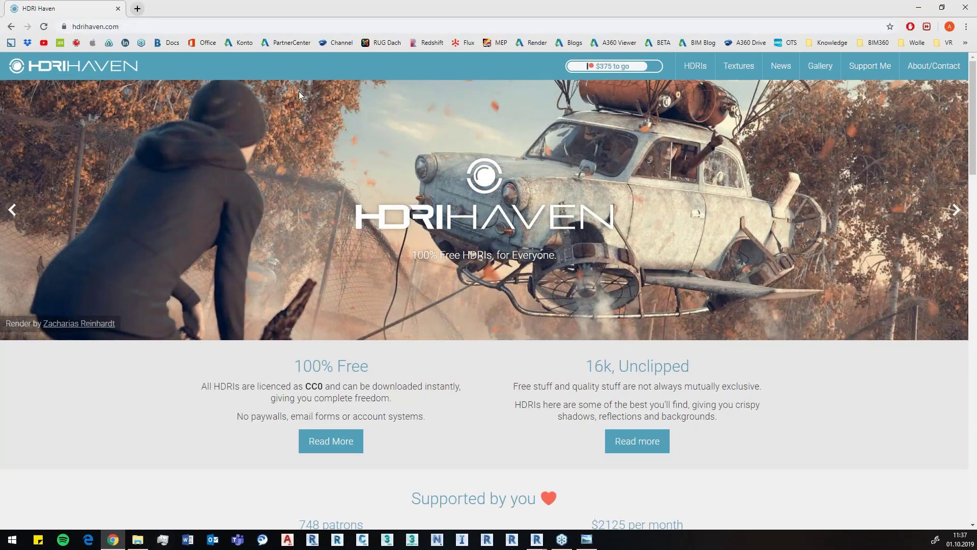
left_click(702, 68)
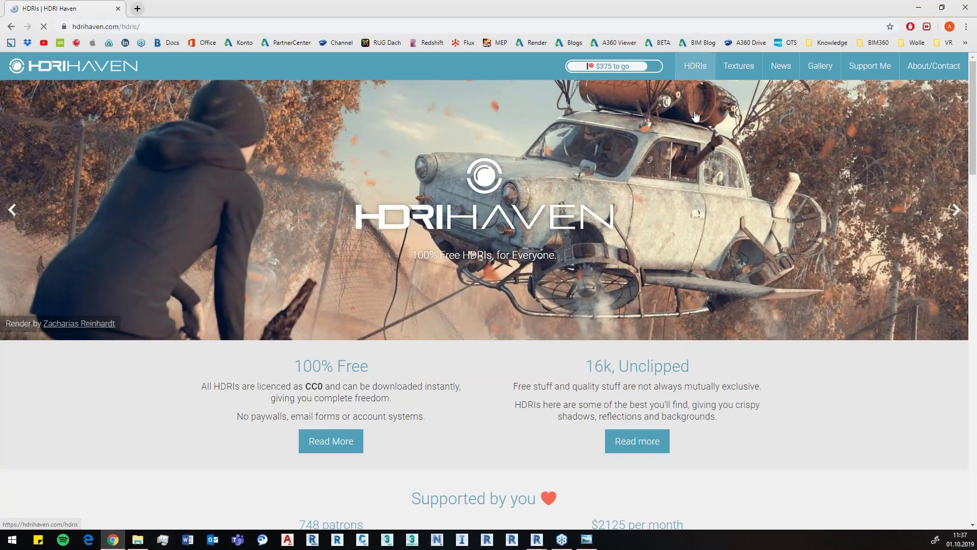
scroll(573, 245, "down", 1)
scroll(572, 246, "down", 3)
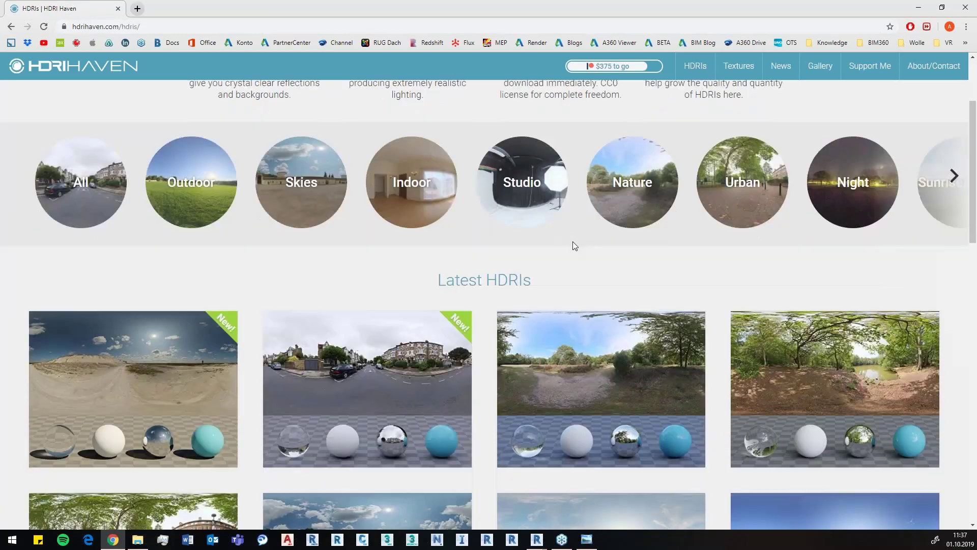
scroll(573, 245, "down", 2)
scroll(573, 241, "down", 3)
scroll(573, 242, "down", 2)
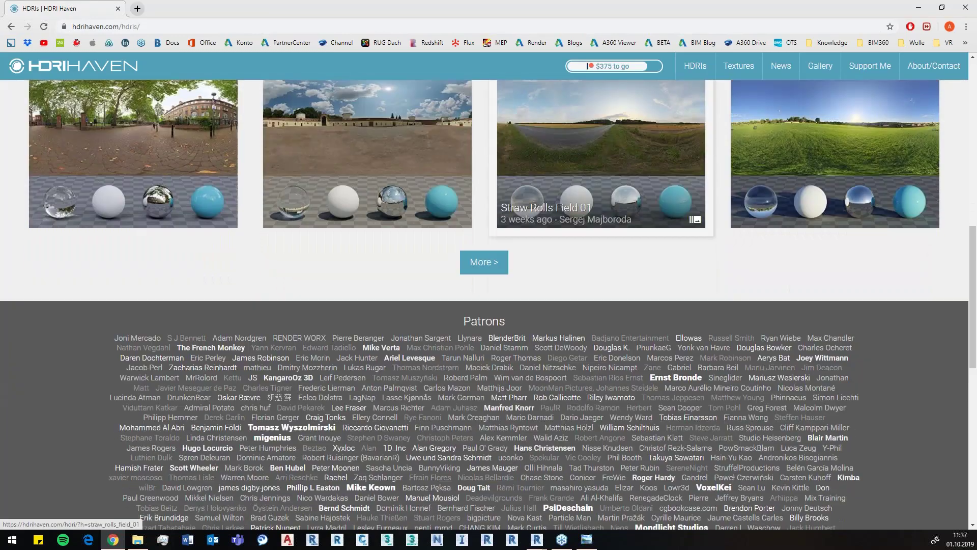
scroll(573, 241, "up", 2)
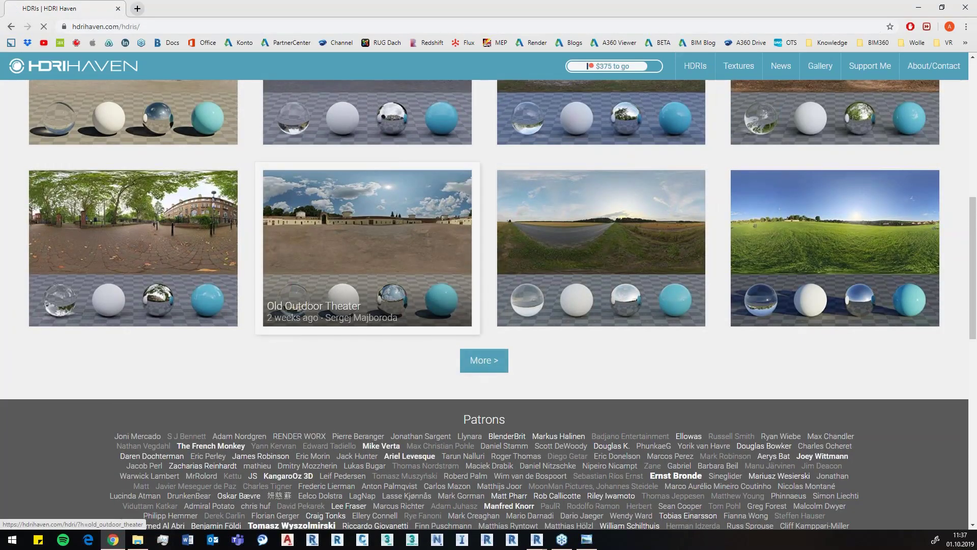
Step: Open the Old Outdoor Theater HDRI page and review its 1k–16k downloads and panorama
left_click(335, 280)
scroll(341, 315, "down", 6)
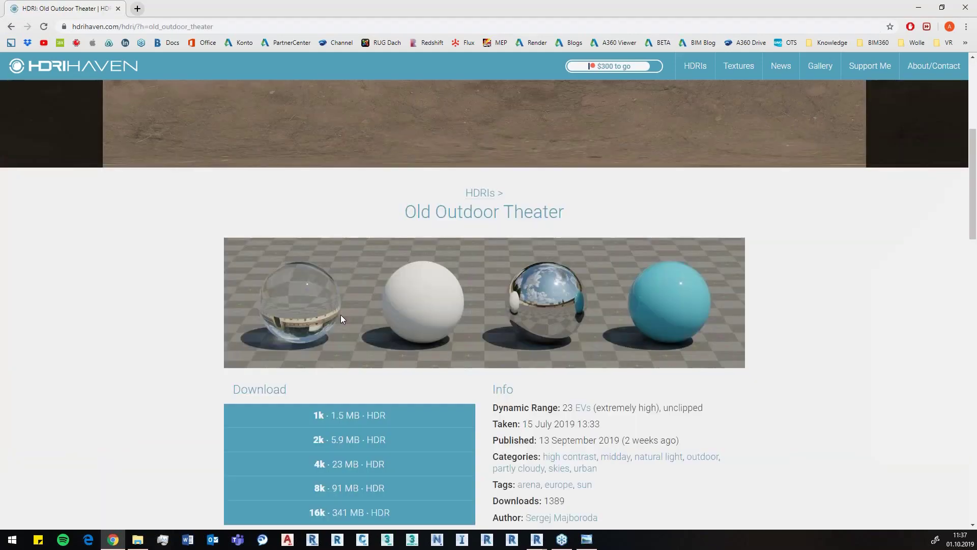
scroll(341, 314, "down", 5)
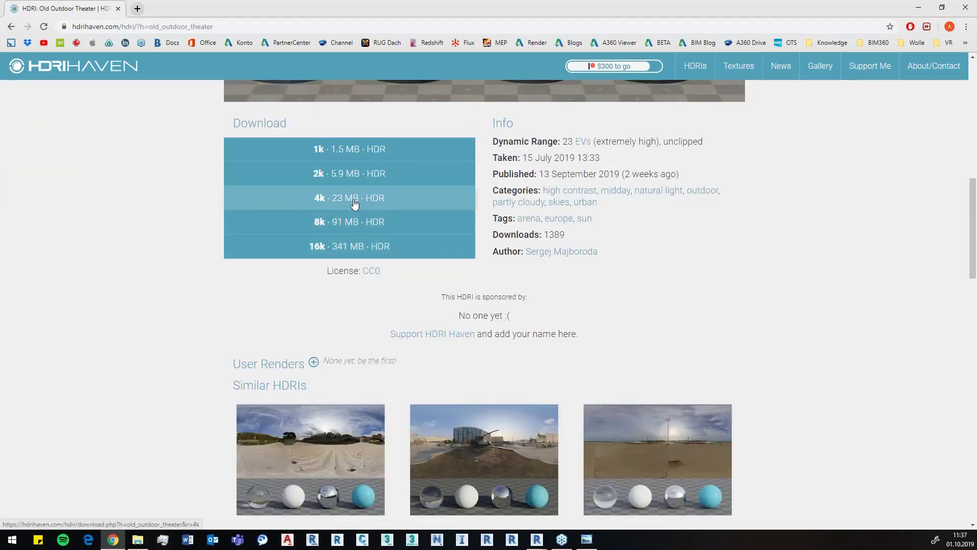
scroll(358, 204, "up", 1)
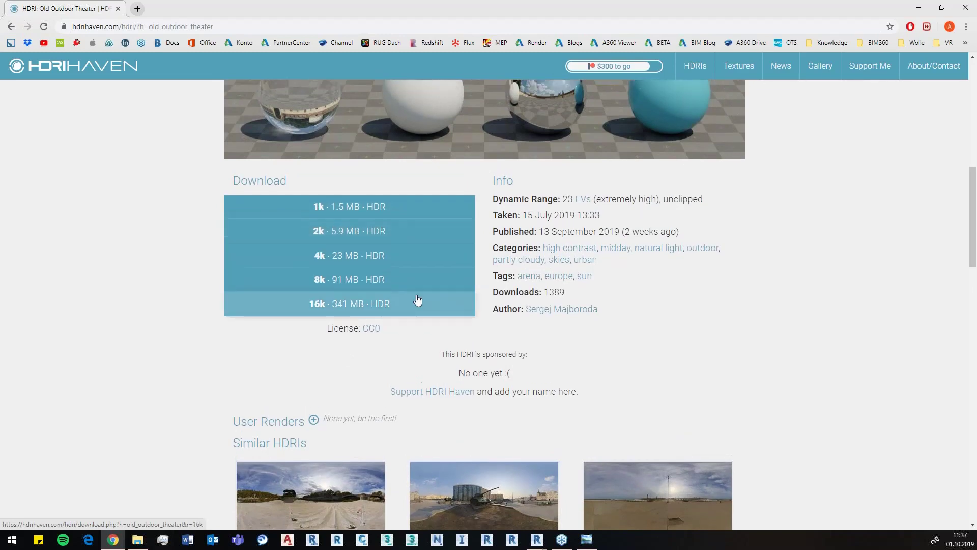
scroll(439, 315, "up", 3)
scroll(443, 315, "up", 5)
scroll(445, 318, "up", 2)
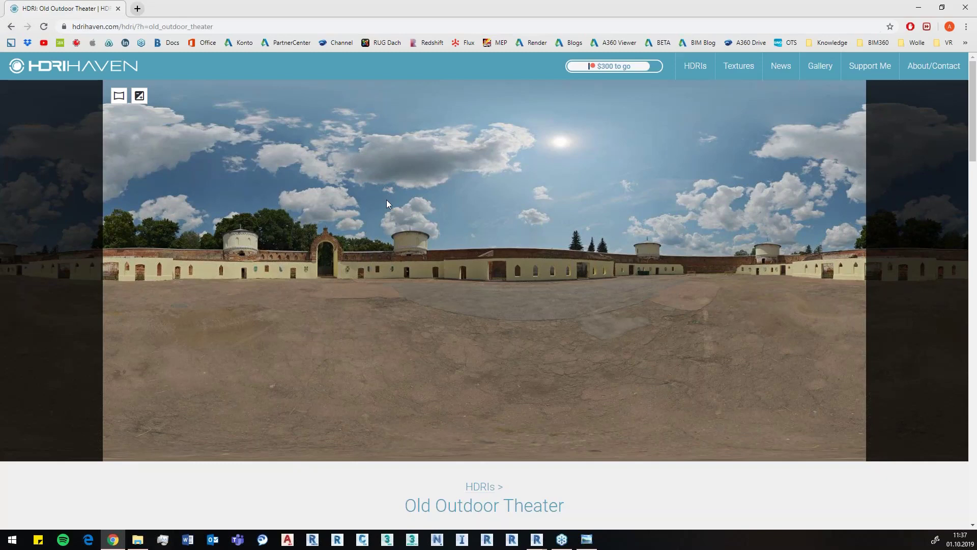
left_click(738, 66)
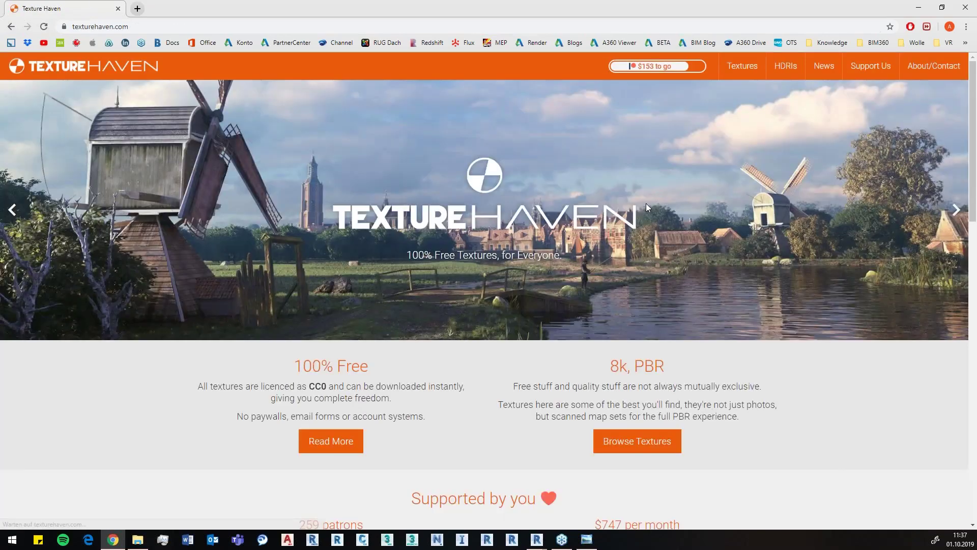
Step: Scroll the Texture Haven homepage and open the gallery of all textures
scroll(628, 218, "down", 3)
scroll(628, 218, "down", 4)
scroll(628, 218, "up", 1)
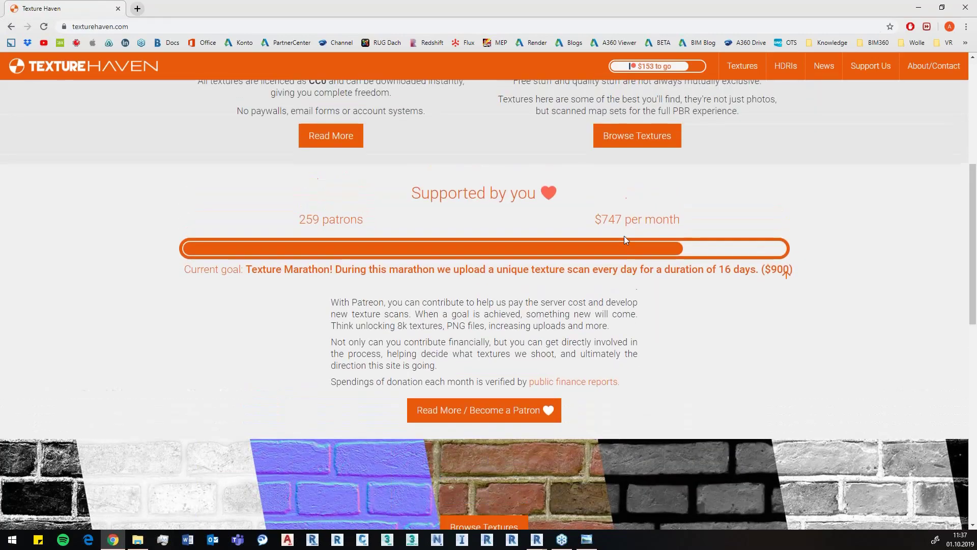
scroll(624, 236, "up", 2)
left_click(637, 242)
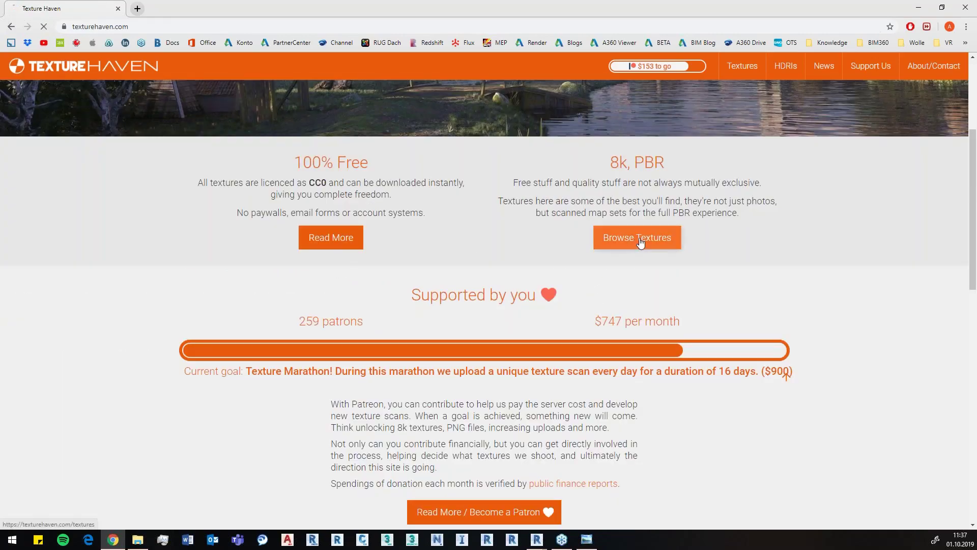
Step: Scroll through the texture catalogue, then turn the Enscape view toward the glass façade
scroll(605, 264, "down", 4)
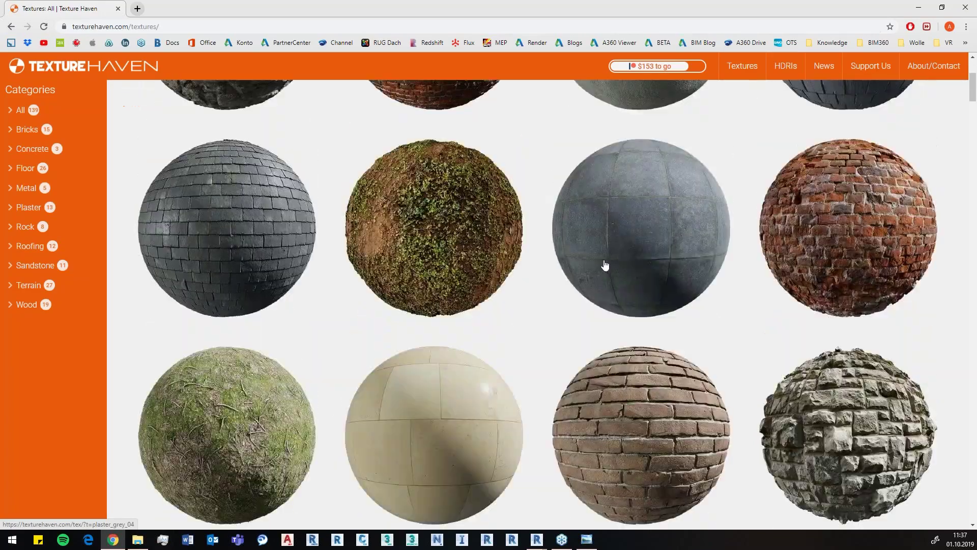
scroll(604, 265, "down", 3)
scroll(450, 336, "down", 6)
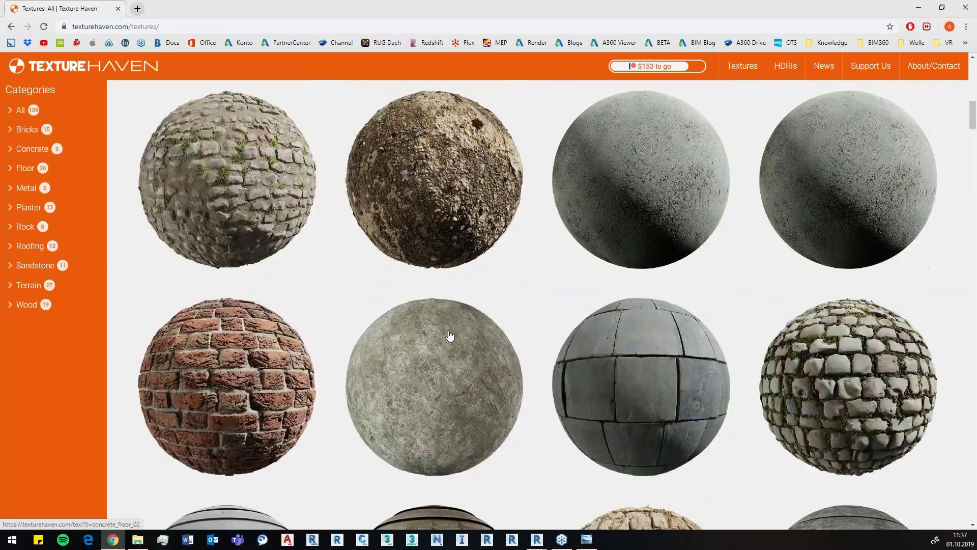
scroll(450, 338, "down", 2)
scroll(785, 327, "down", 4)
scroll(785, 327, "down", 6)
scroll(783, 327, "down", 5)
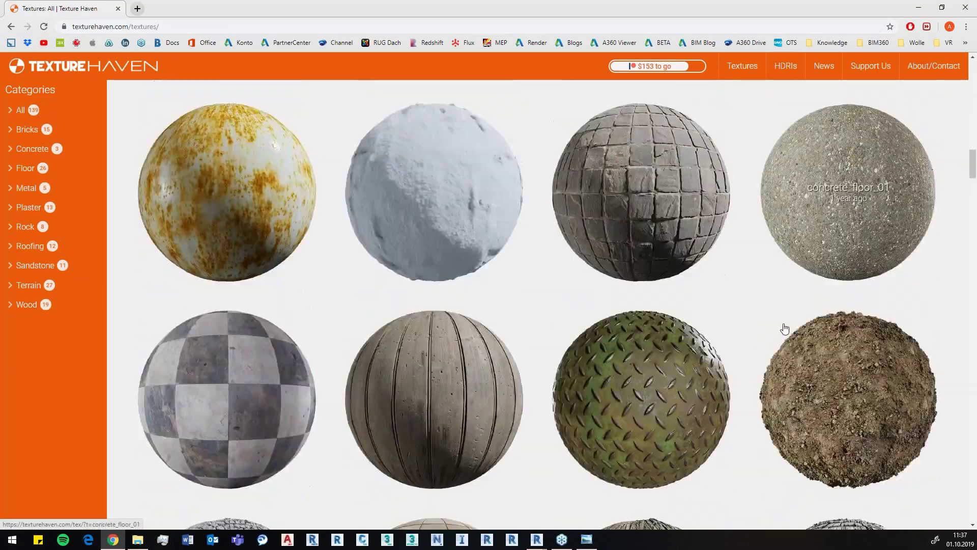
scroll(777, 333, "down", 3)
scroll(662, 306, "down", 4)
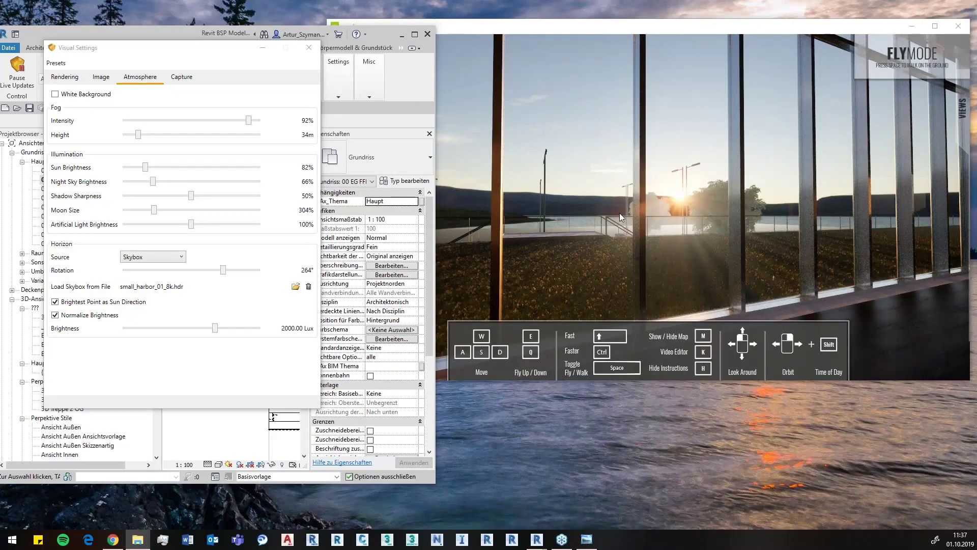
left_click_drag(619, 213, 600, 214)
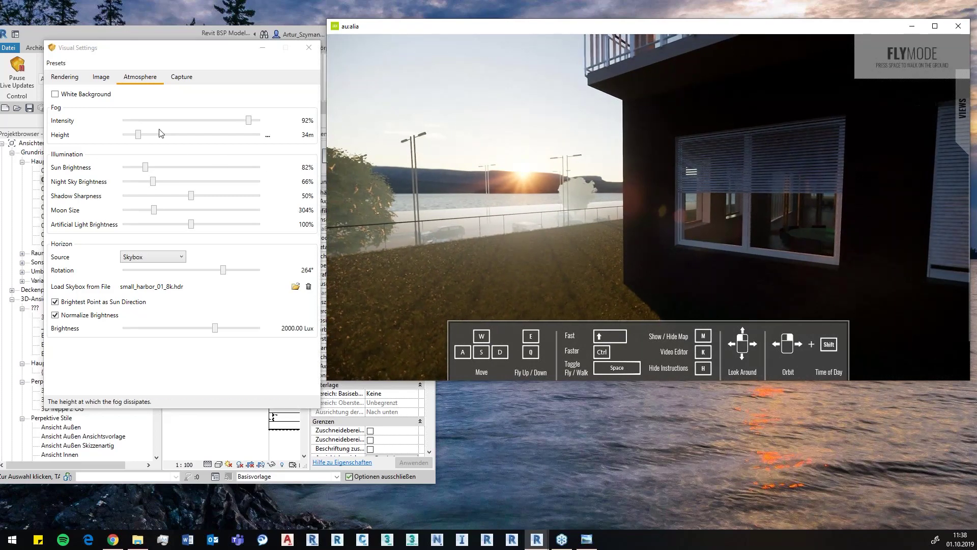
Step: Set fog height to 151 m, keep 120 FPS capture, and close Visual Settings and the preview
left_click_drag(134, 136, 192, 146)
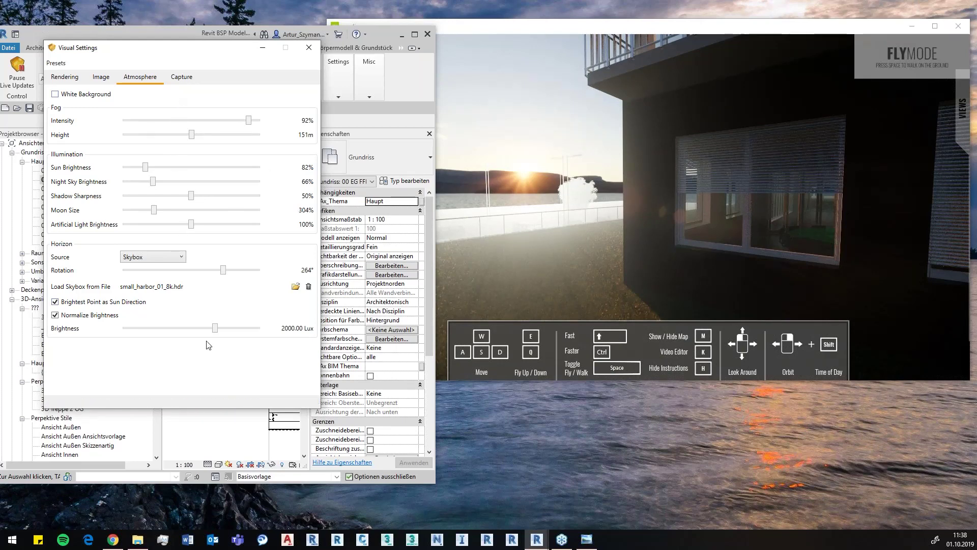
left_click(182, 81)
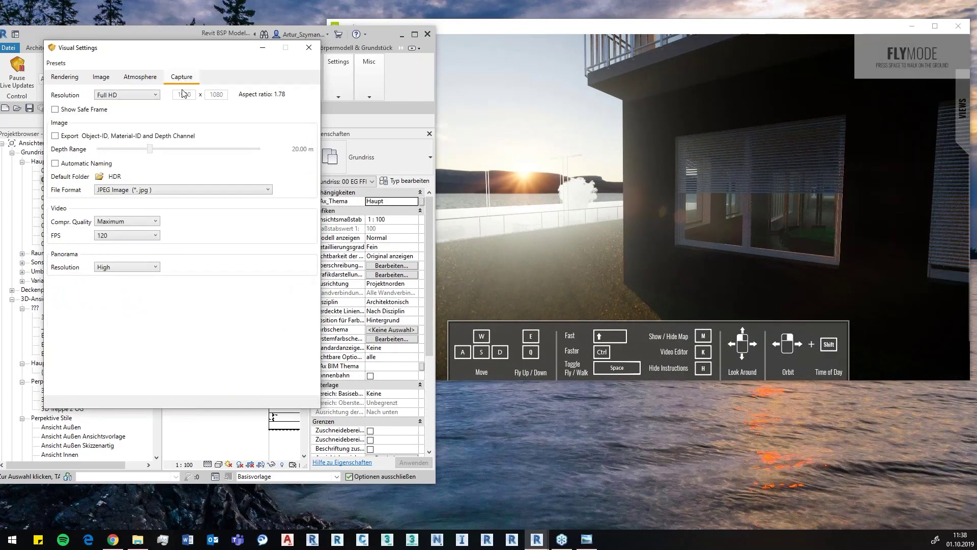
left_click(131, 236)
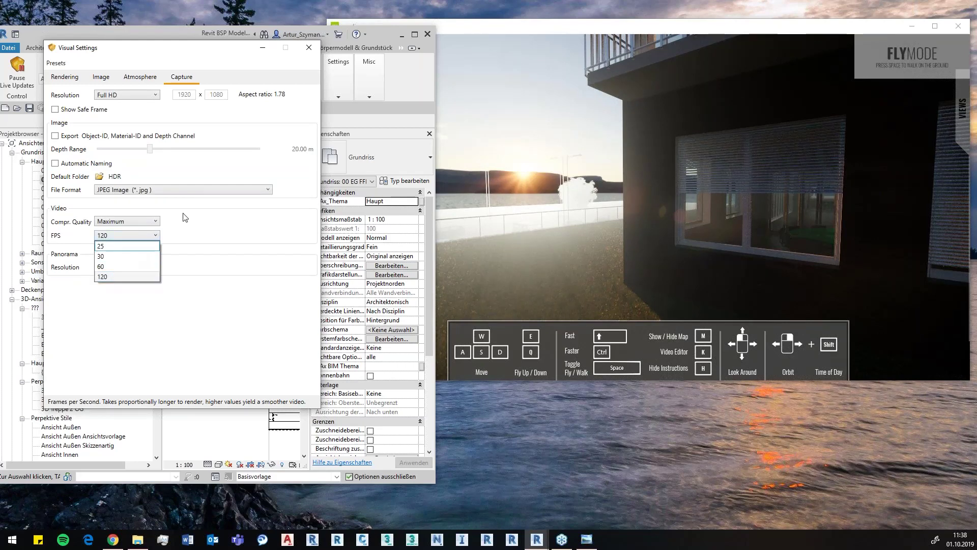
left_click(200, 123)
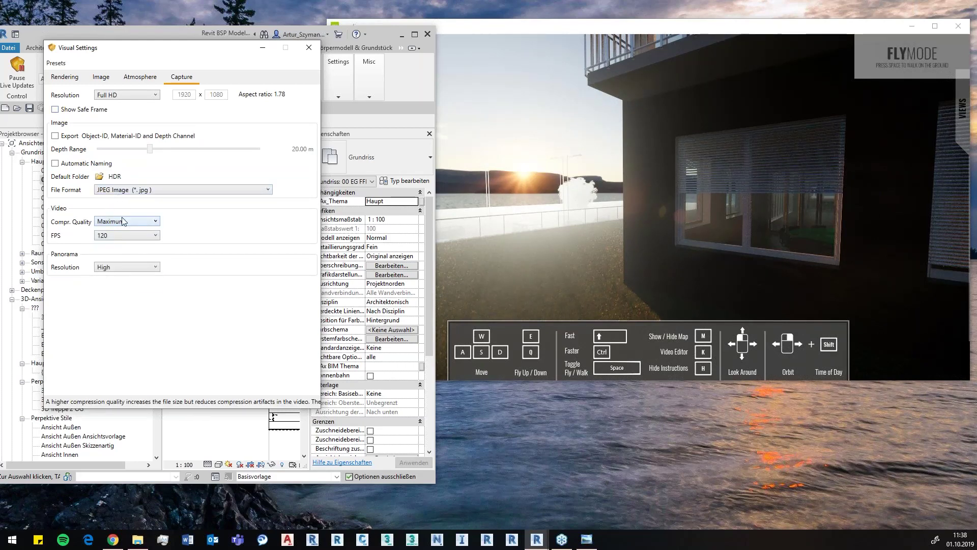
left_click(309, 48)
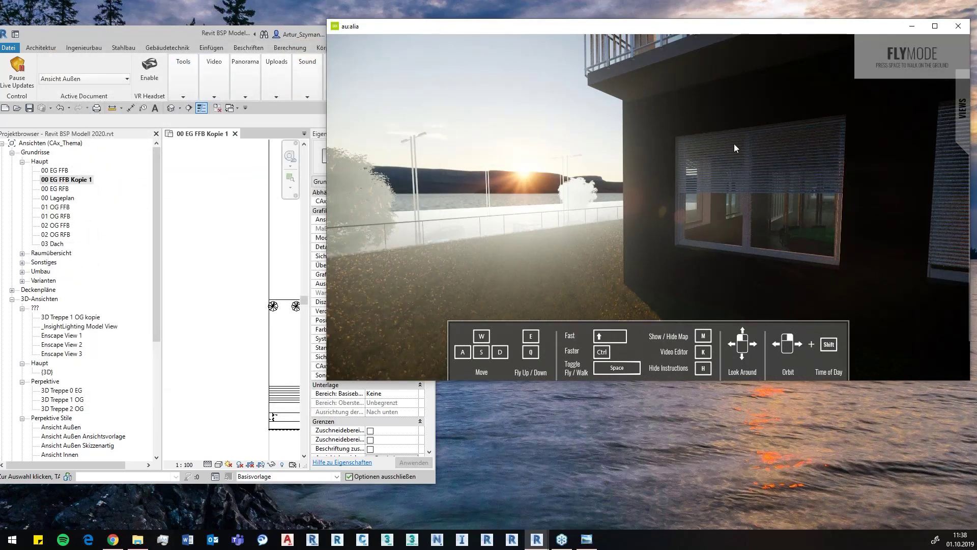
left_click(959, 27)
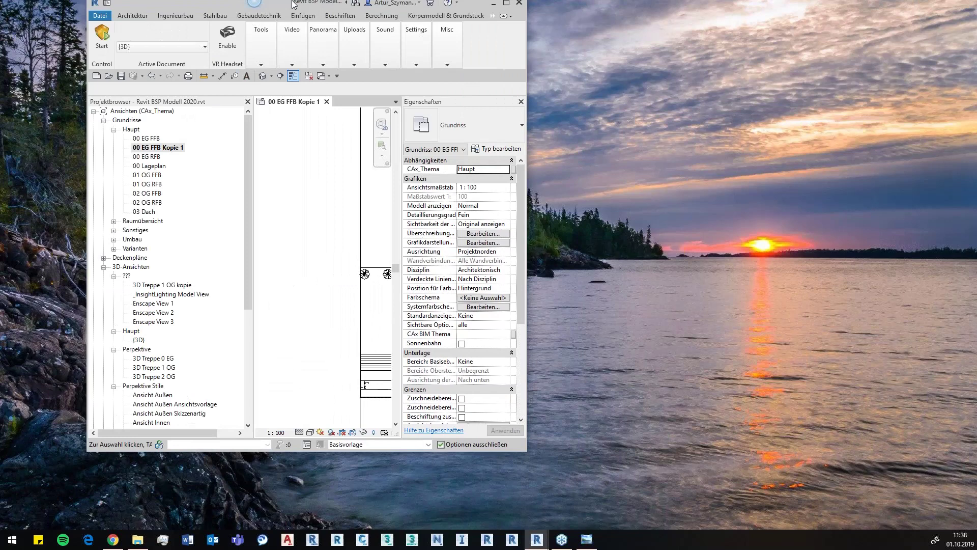
Step: Maximize Revit and open the AOA 1.10.19 folder to the Himmel und Ton video
double_click(210, 36)
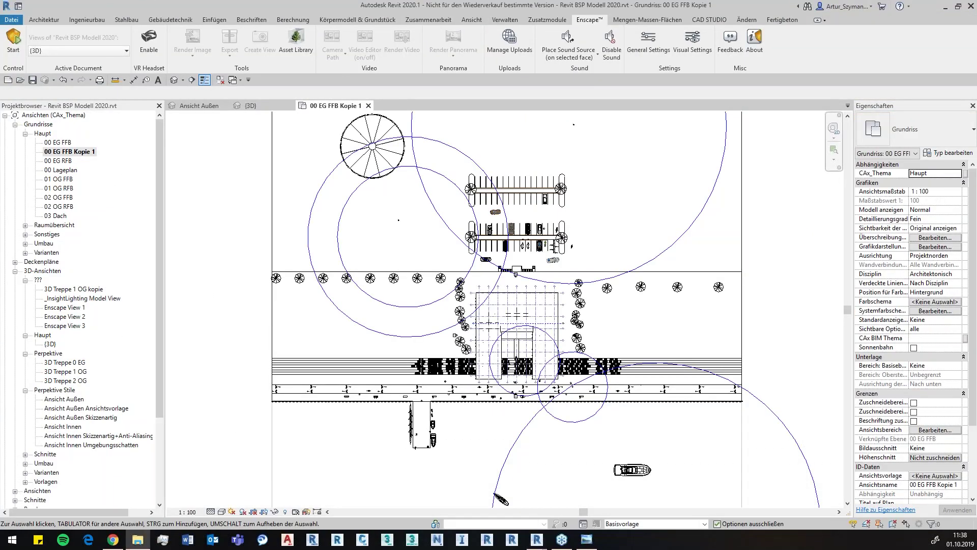
left_click(138, 539)
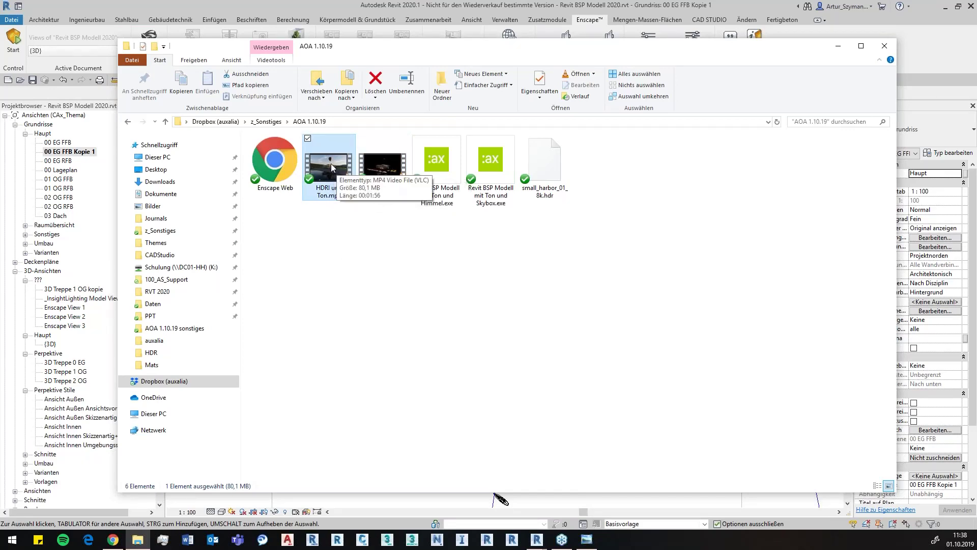
left_click(370, 171)
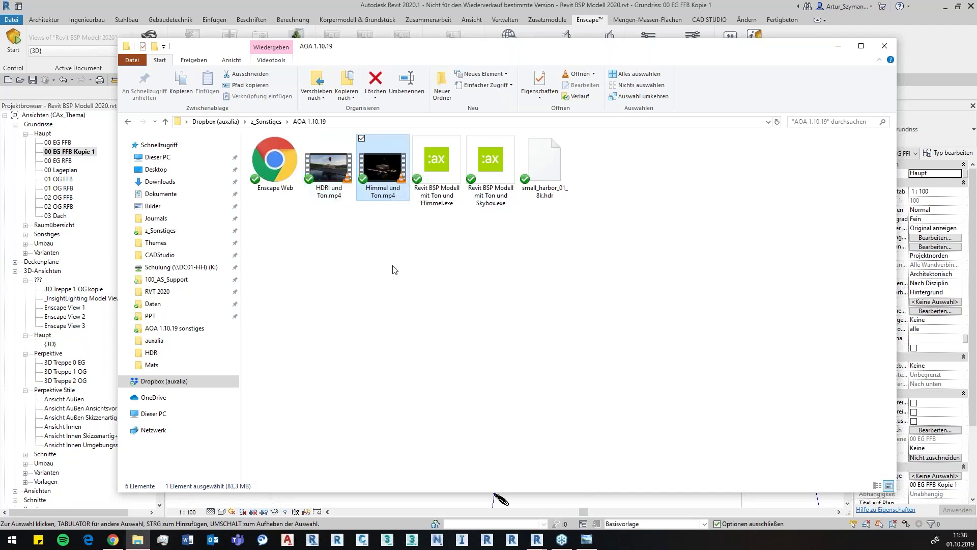
mouse_move(383, 167)
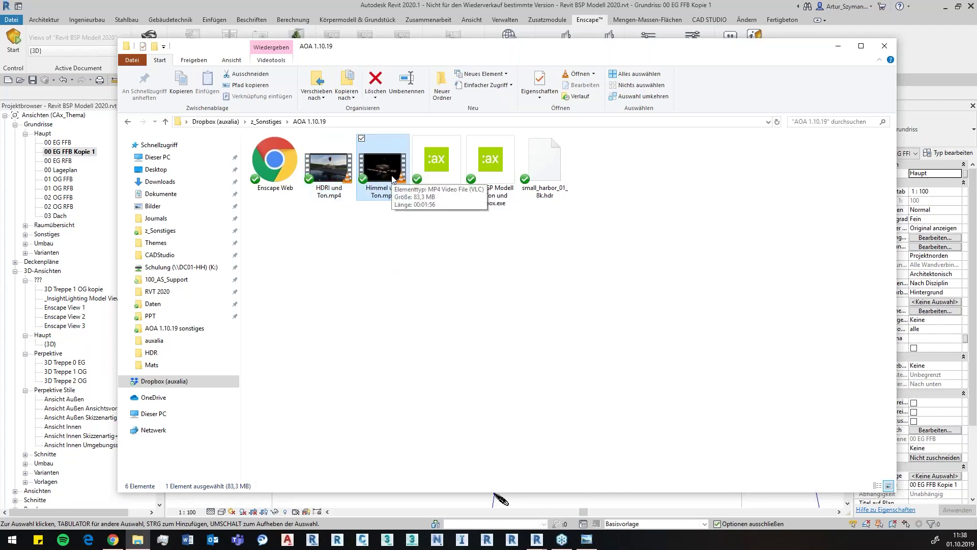
key("Right")
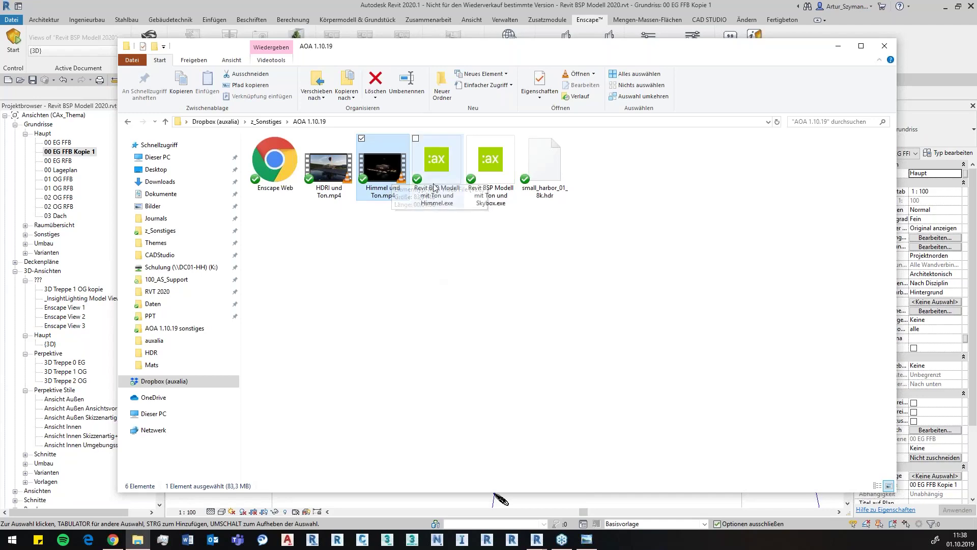
Step: Review the Ton und Skybox standalone, small_harbor_01_8k.hdr and Enscape Web shortcut, launch Ton und Himmel, then close the folder
left_click(488, 181)
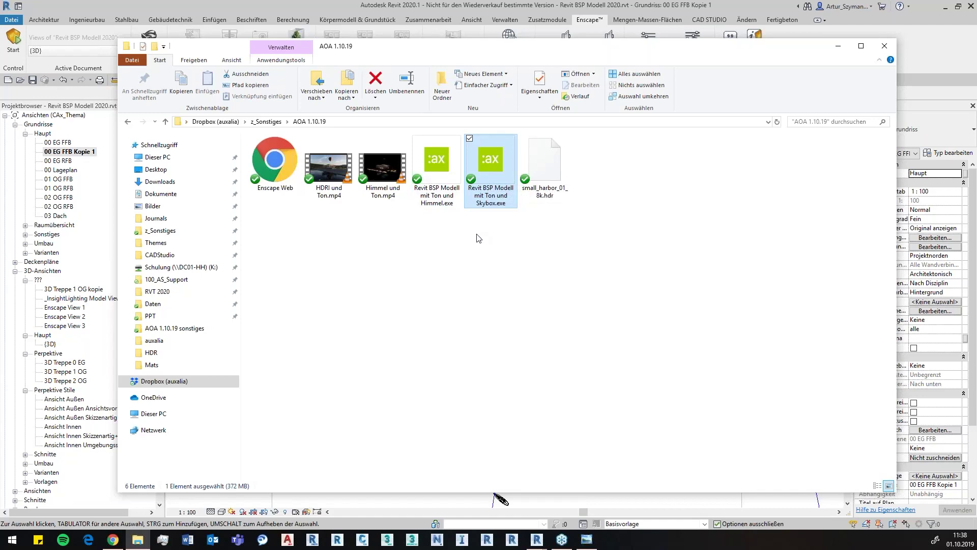
left_click(554, 161)
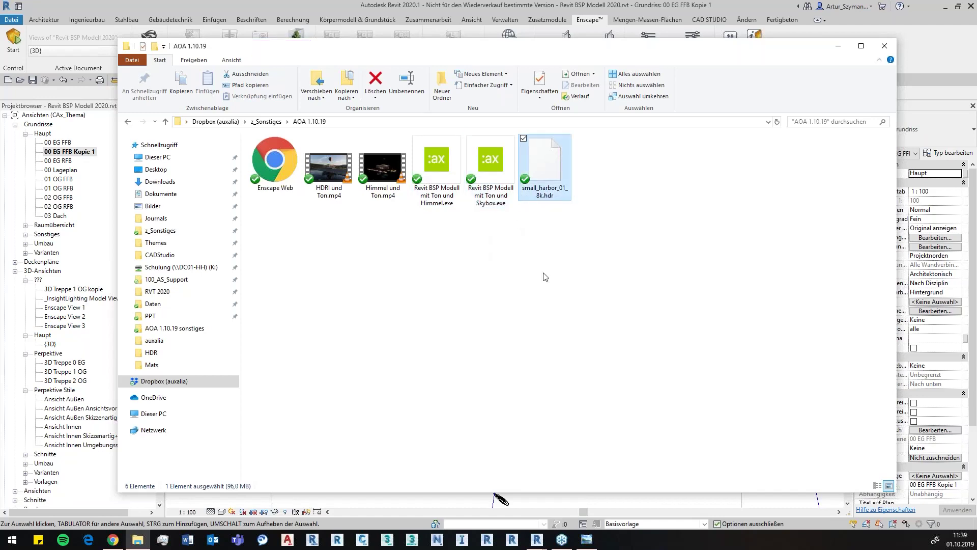
left_click(283, 174)
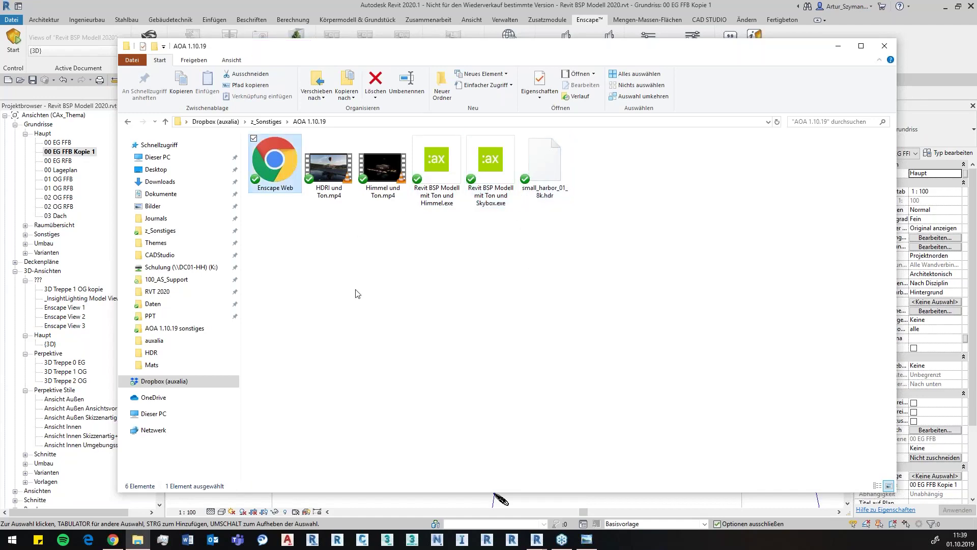
double_click(446, 163)
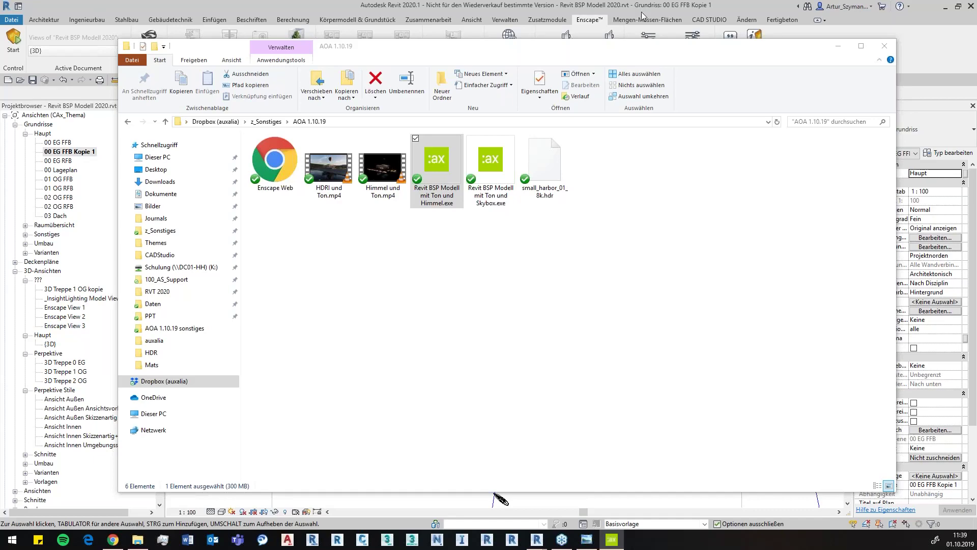
left_click(838, 45)
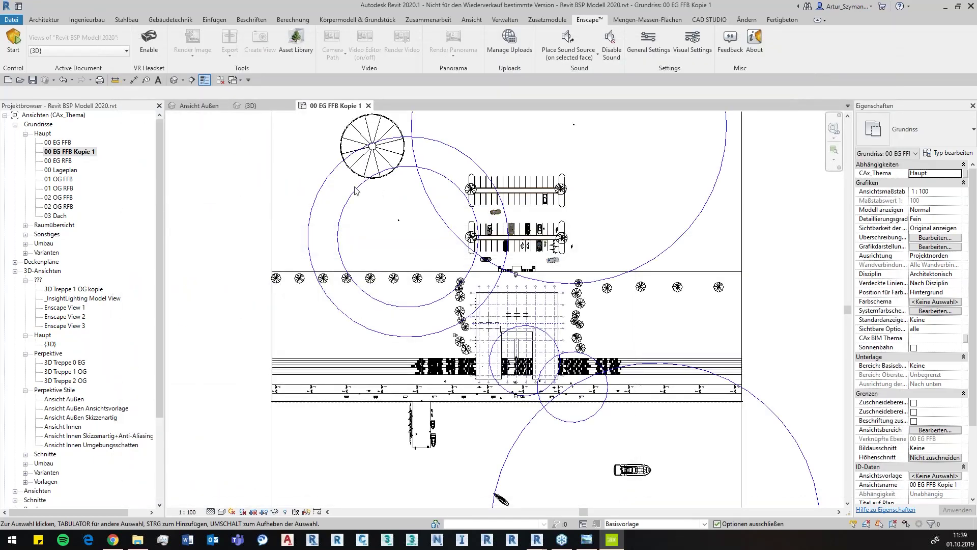